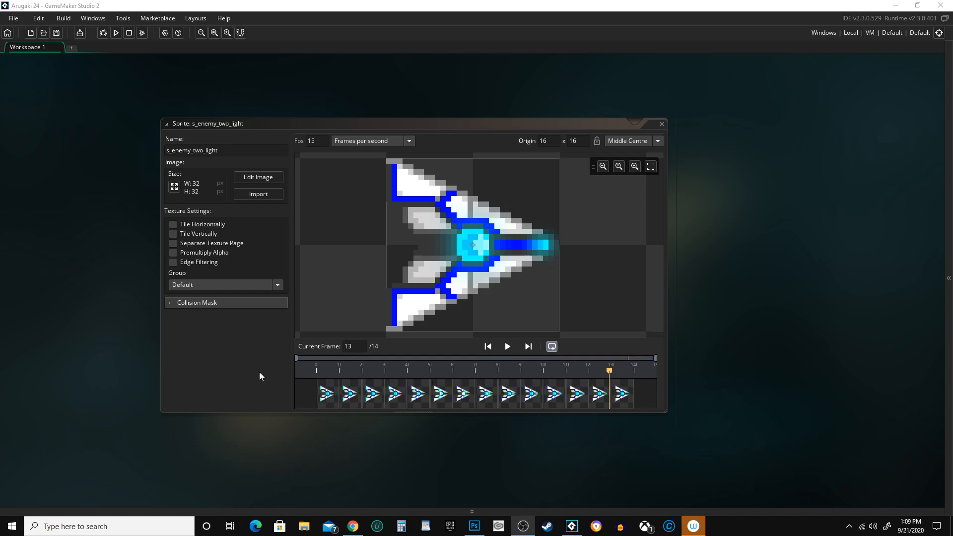
# Play the s_enemy_two_light sprite animation in its preview and pause it.
pyautogui.click(507, 346)
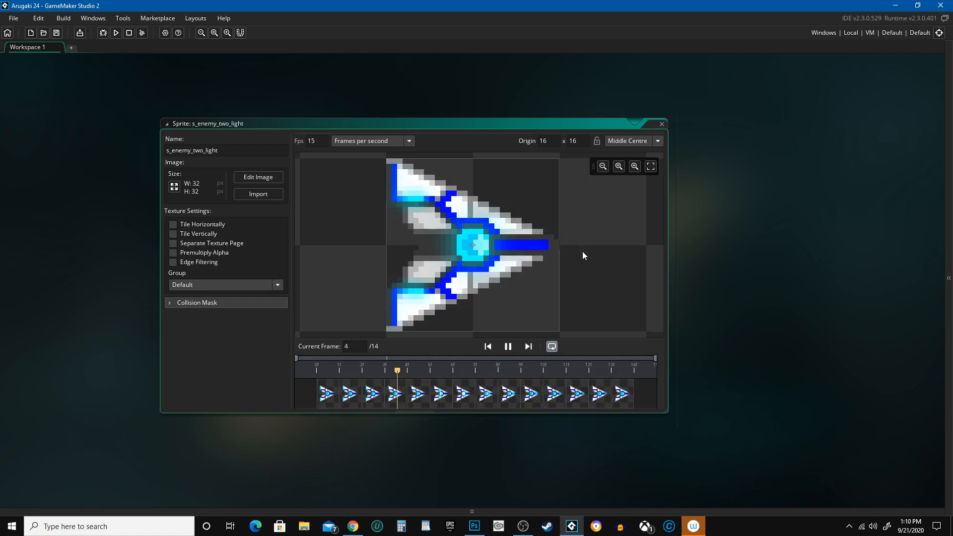
pyautogui.click(507, 347)
# Create a new sprite in the Backgrounds group of the Sprites assets.
pyautogui.click(947, 274)
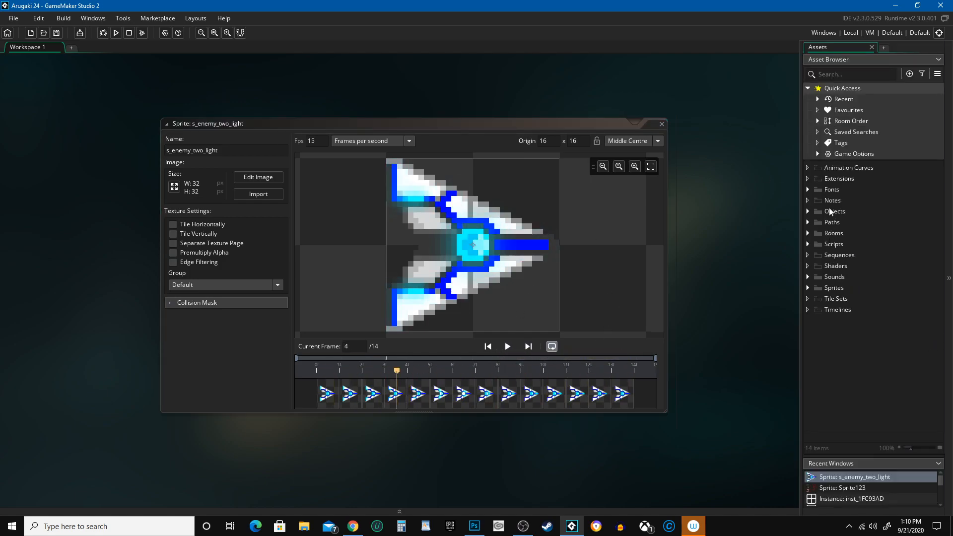
pyautogui.doubleClick(835, 288)
pyautogui.rightClick(850, 299)
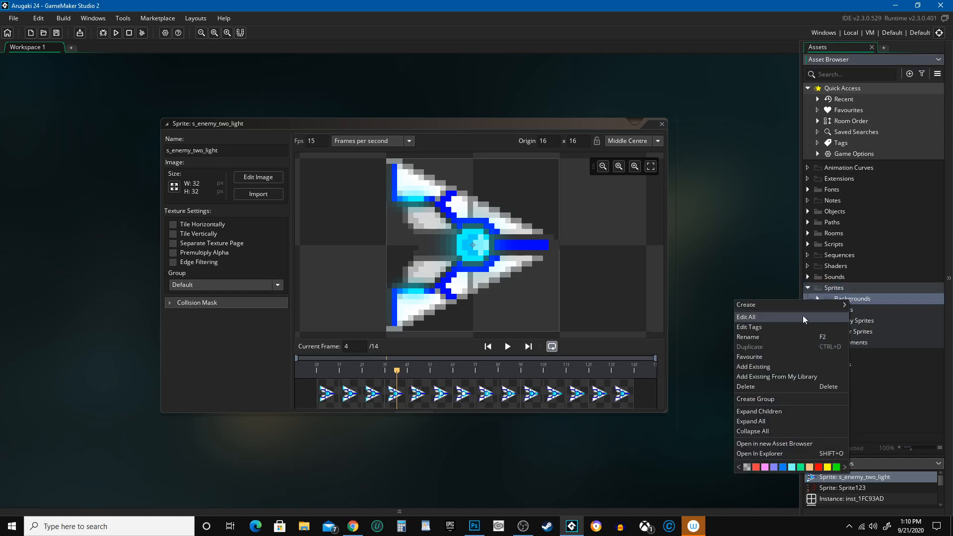
pyautogui.moveTo(794, 302)
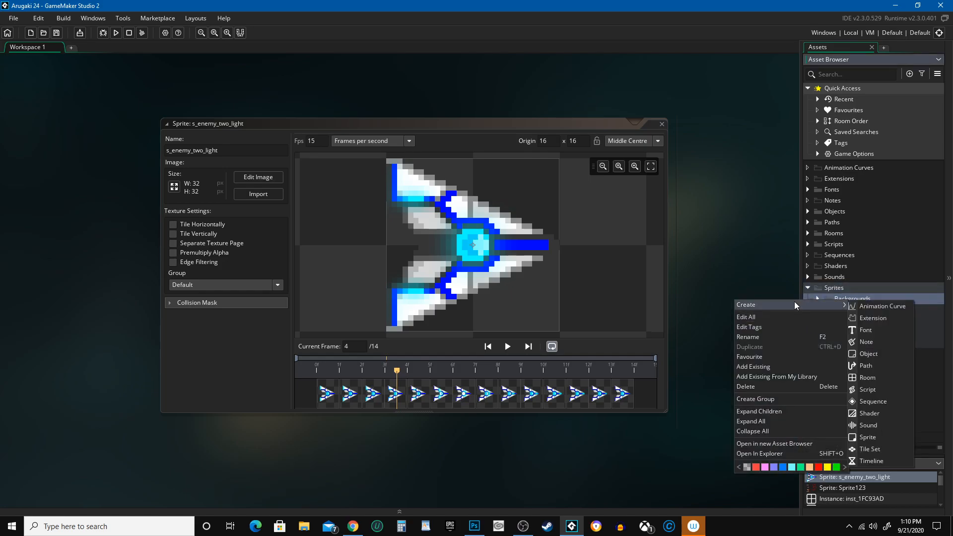
pyautogui.click(875, 436)
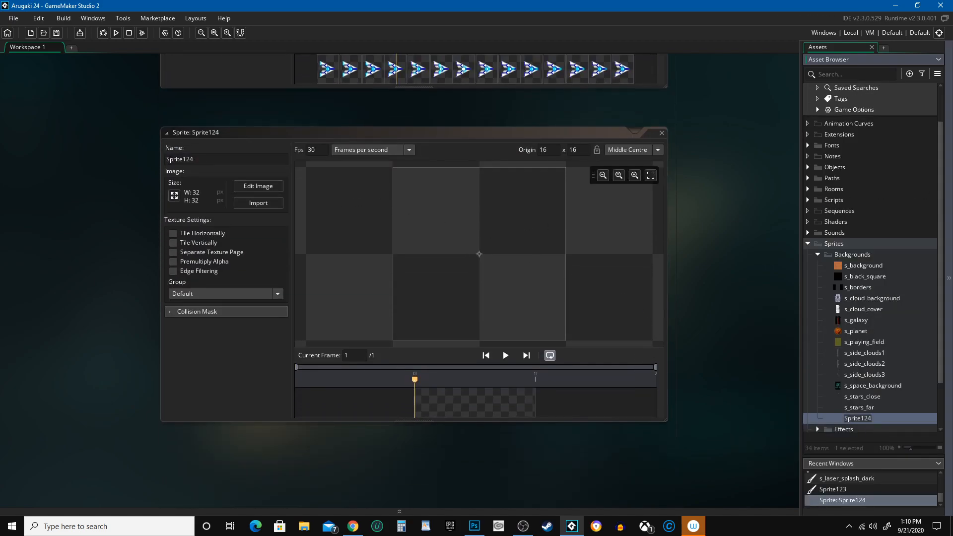
# Hide the asset browser and open the new blank sprite in the image editor.
pyautogui.click(949, 279)
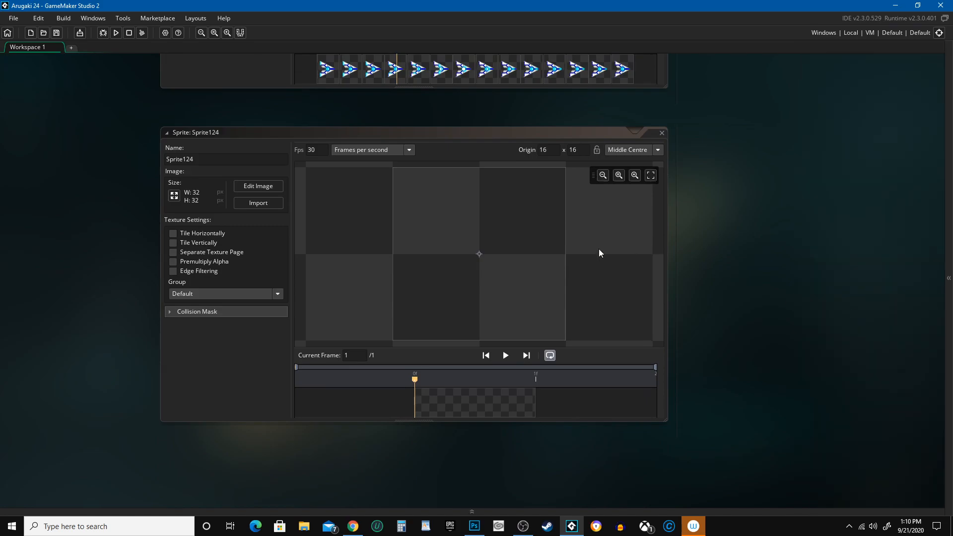
pyautogui.moveTo(708, 279); pyautogui.dragTo(640, 251, button='middle')
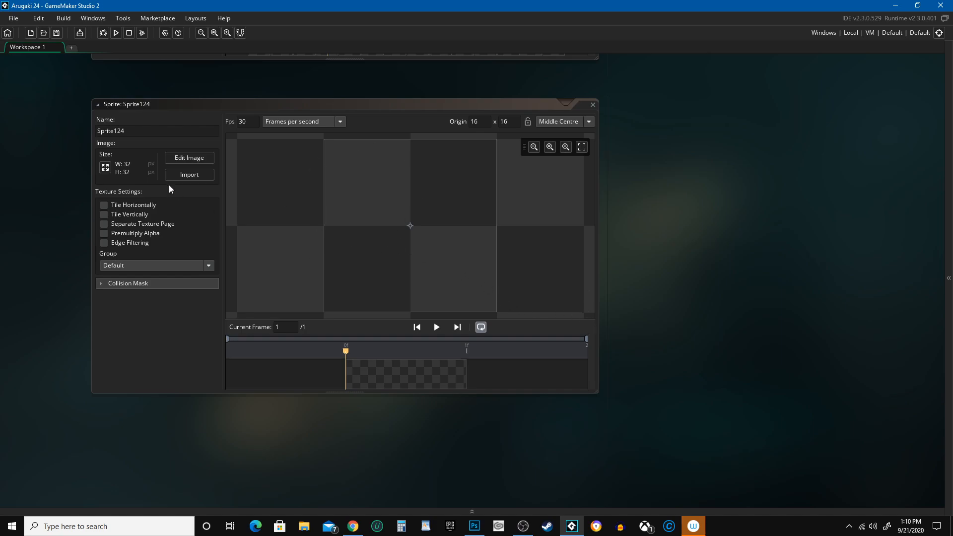
pyautogui.click(192, 158)
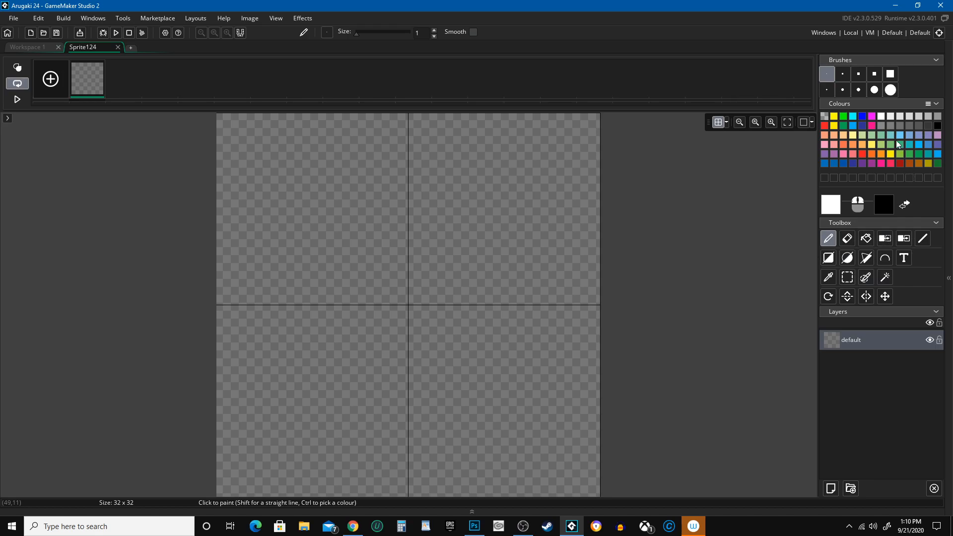
# Examine the colour palette options for importing colours from a sprite and copying colours to one.
pyautogui.click(935, 104)
pyautogui.click(928, 104)
pyautogui.click(928, 104)
pyautogui.click(929, 104)
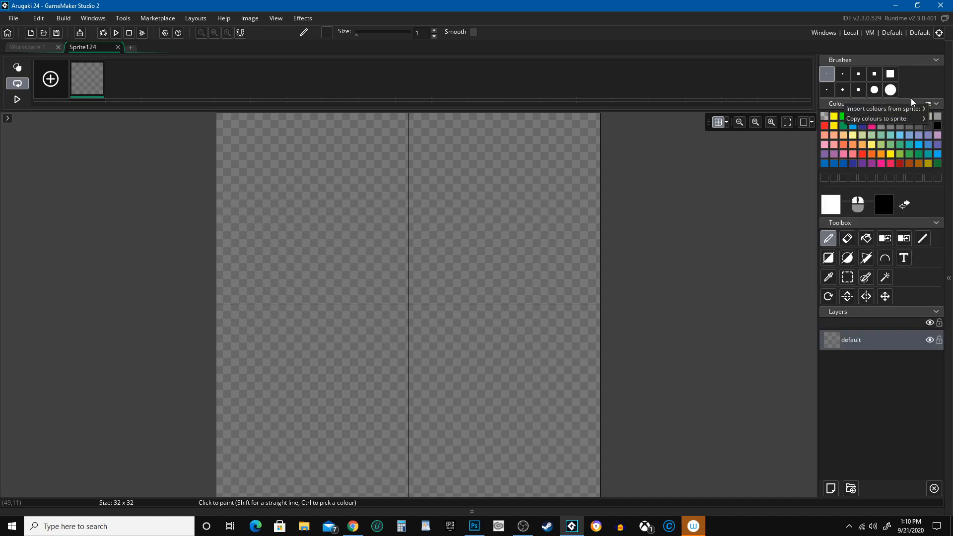
pyautogui.moveTo(904, 108)
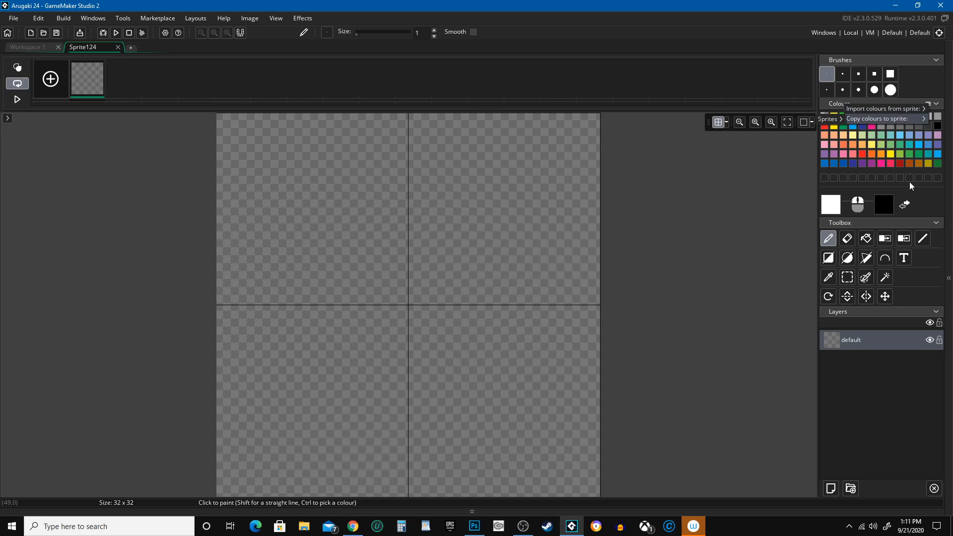
pyautogui.click(934, 108)
pyautogui.click(931, 108)
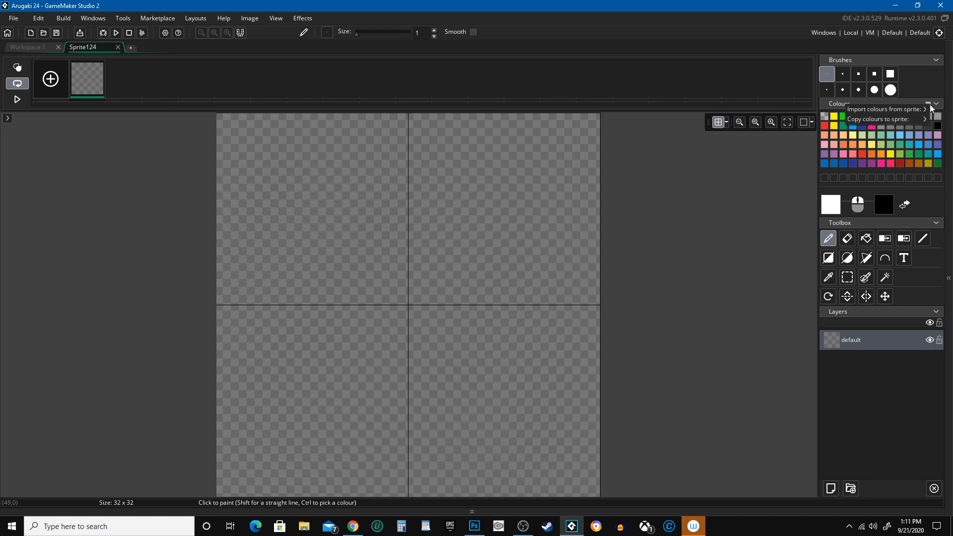
pyautogui.click(930, 105)
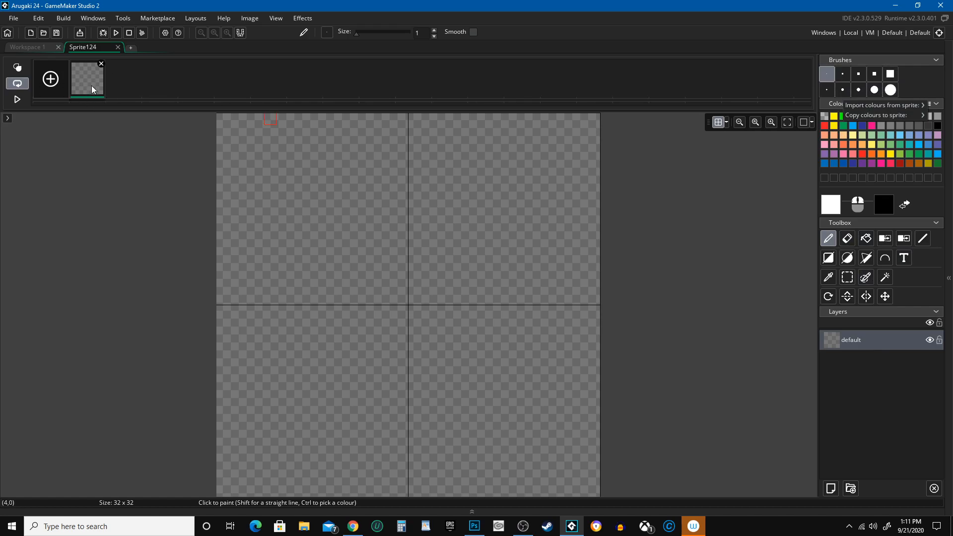
# Add five blank frames to the sprite and select several of them in turn.
pyautogui.click(46, 84)
pyautogui.click(46, 83)
pyautogui.click(46, 83)
pyautogui.click(46, 83)
pyautogui.click(46, 83)
pyautogui.click(121, 84)
pyautogui.click(153, 83)
pyautogui.click(193, 84)
pyautogui.click(261, 83)
# Delete the five added blank frames, keeping only the first frame.
pyautogui.click(283, 65)
pyautogui.click(246, 66)
pyautogui.click(210, 64)
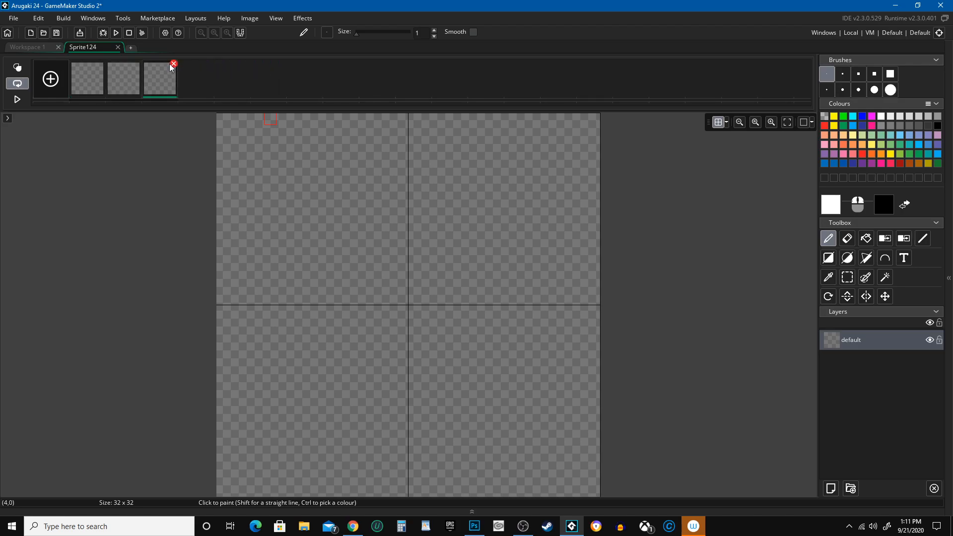
pyautogui.click(173, 64)
pyautogui.click(137, 64)
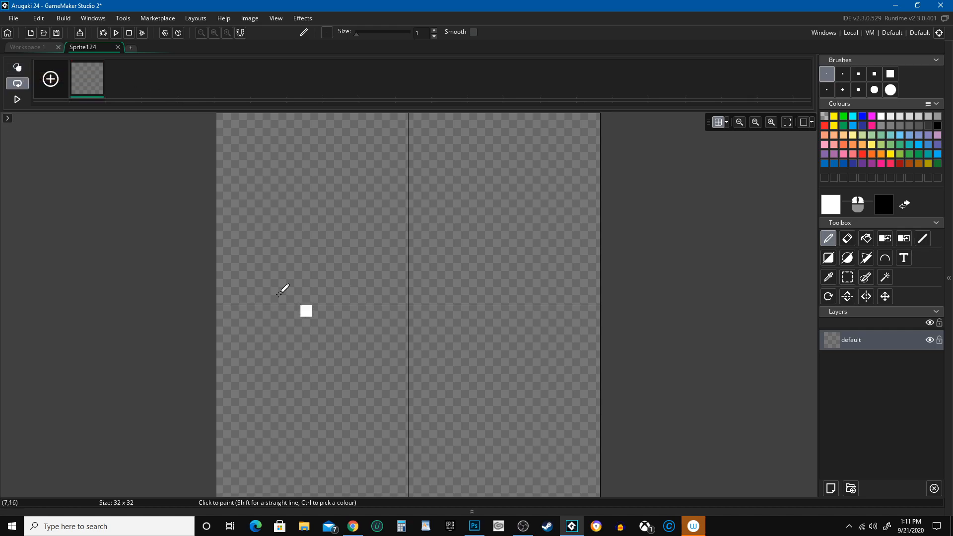
# Draw a white filled triangle with the Polygon tool, its apex near the canvas's upper centre and its base just below the middle.
pyautogui.click(866, 258)
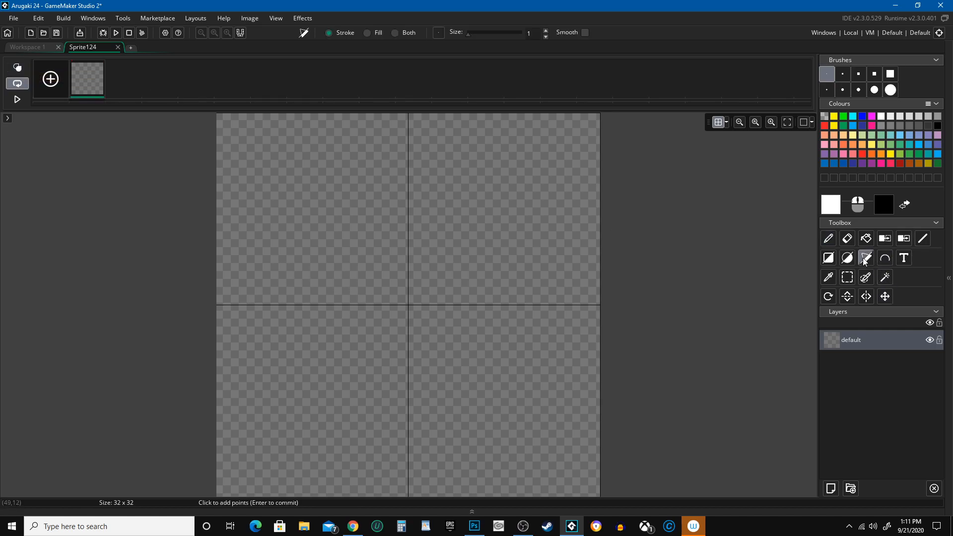
pyautogui.click(294, 323)
pyautogui.click(402, 141)
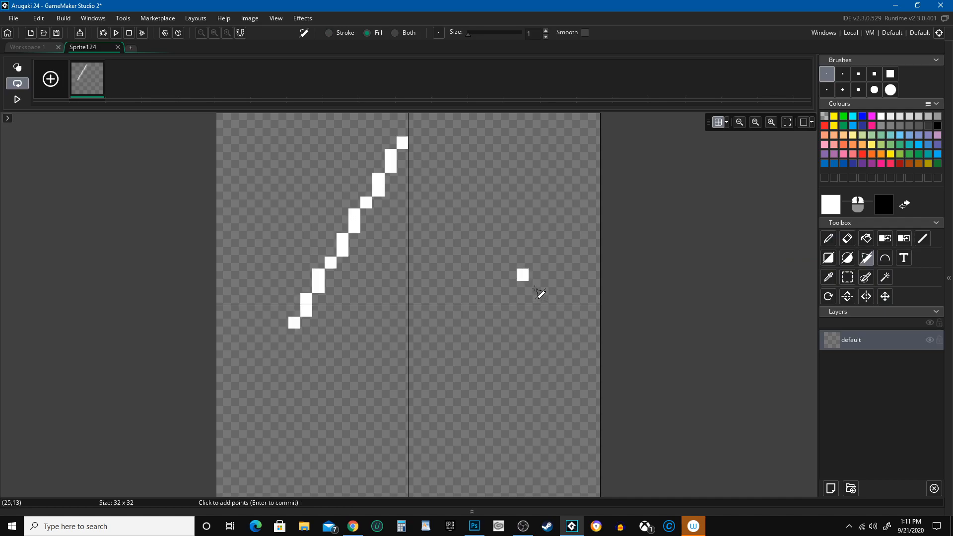
pyautogui.click(558, 335)
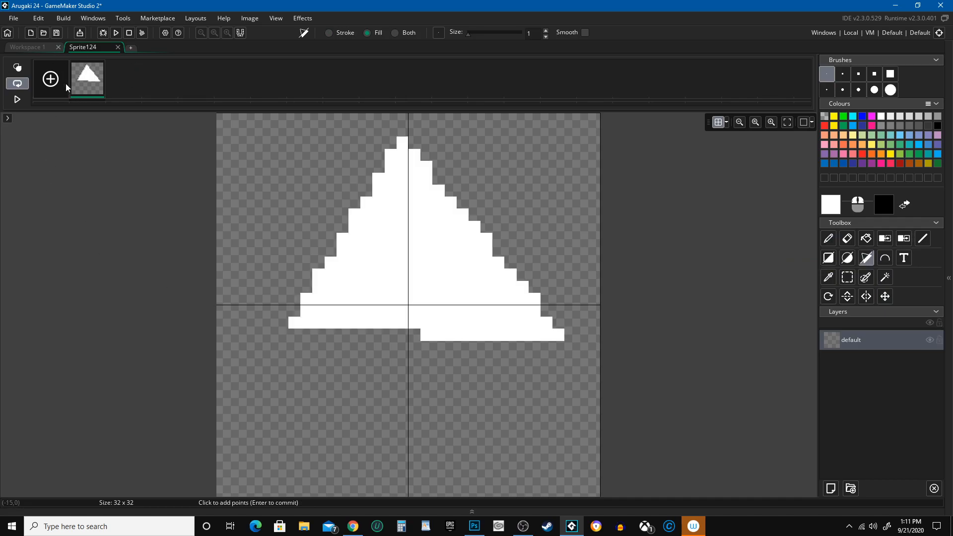
# Paste four copies of the triangle frame and delete the last two of them.
pyautogui.hotkey('ctrl', 'v')
pyautogui.hotkey('ctrl', 'v')
pyautogui.hotkey('ctrl', 'v')
pyautogui.hotkey('ctrl', 'v')
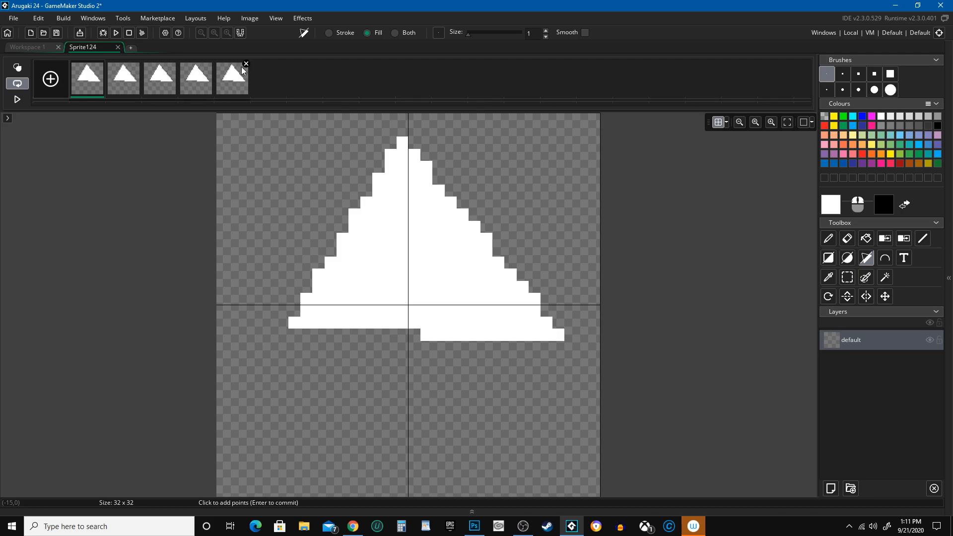
pyautogui.click(246, 65)
pyautogui.click(211, 64)
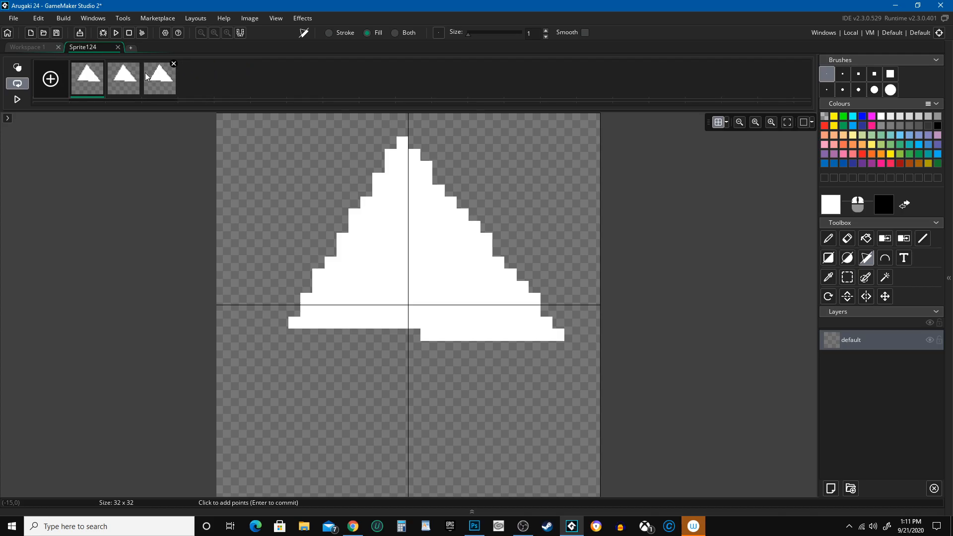
# Add two blank frames after the triangle frames, turn on onion skinning and select the first frame.
pyautogui.click(51, 79)
pyautogui.click(50, 80)
pyautogui.click(17, 67)
pyautogui.click(87, 77)
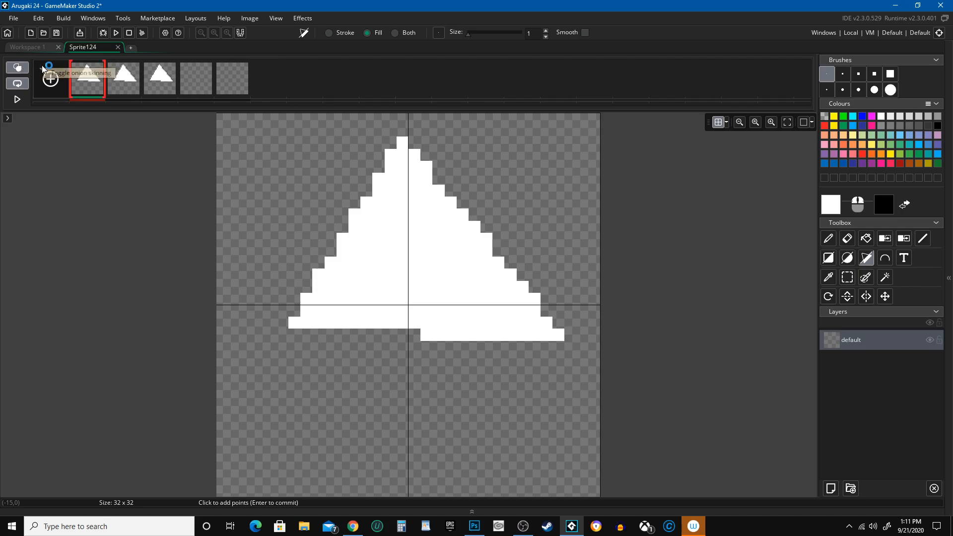
# Extend the onion skin range by one frame on each side and apply it to the blank fourth frame.
pyautogui.click(124, 79)
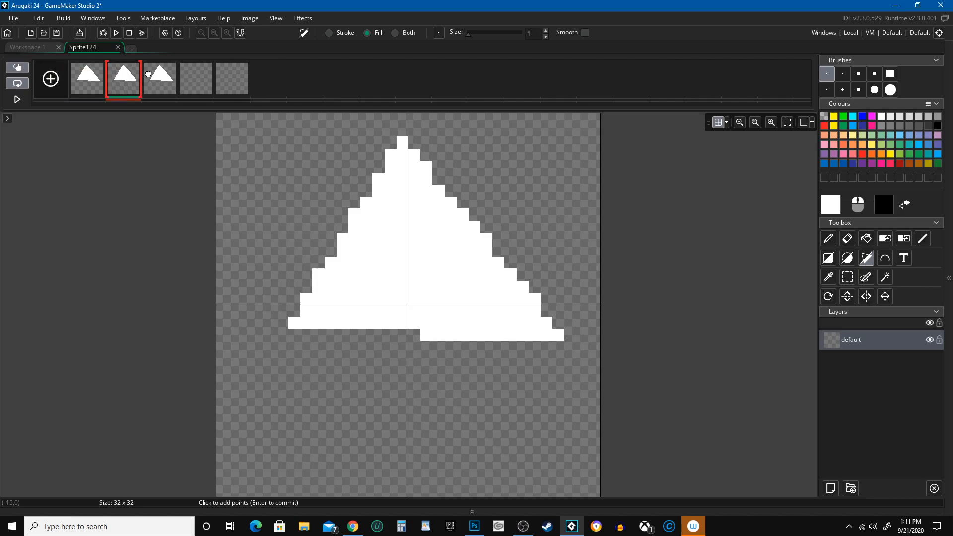
pyautogui.moveTo(139, 80); pyautogui.dragTo(174, 76)
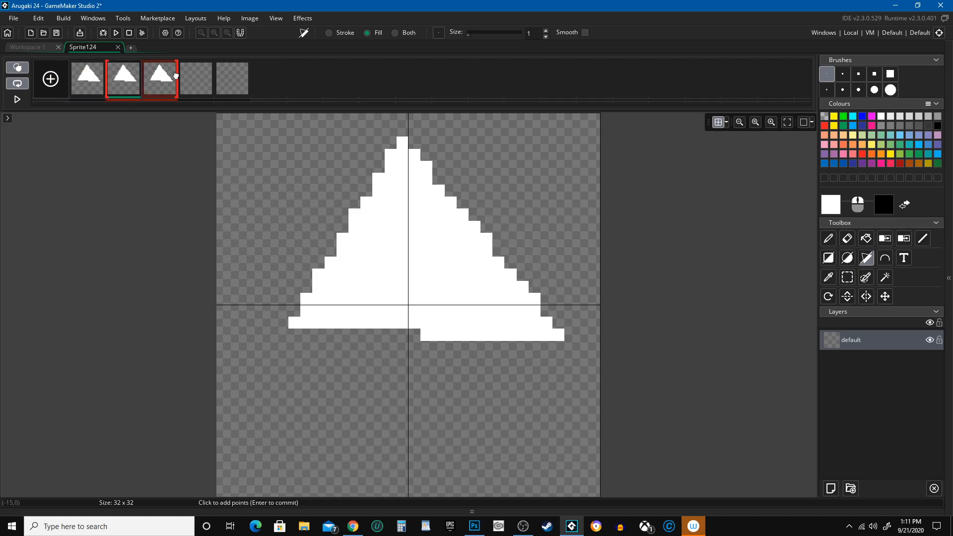
pyautogui.moveTo(107, 85); pyautogui.dragTo(71, 82)
pyautogui.click(162, 82)
pyautogui.click(189, 81)
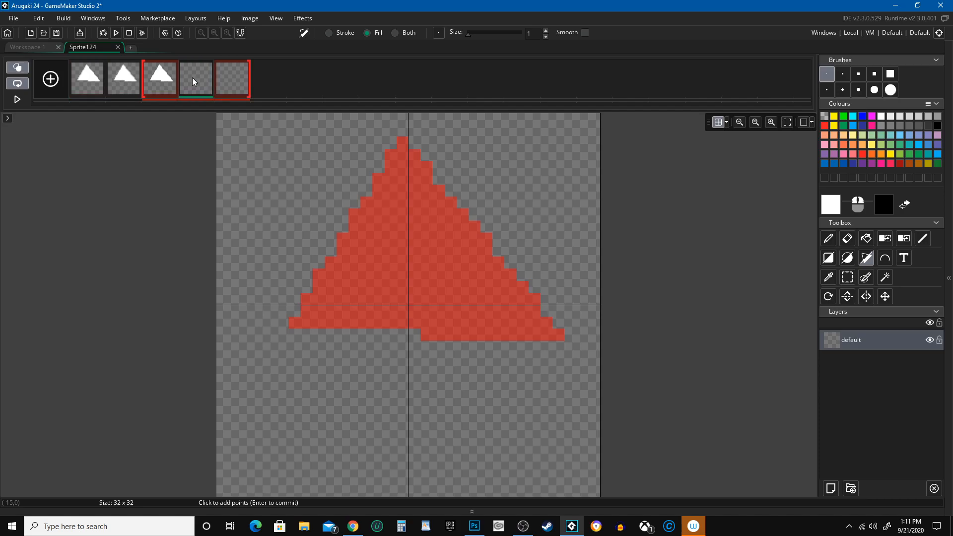
# Add two more blank frames and compare the onion skin overlay across the blank frames.
pyautogui.click(52, 81)
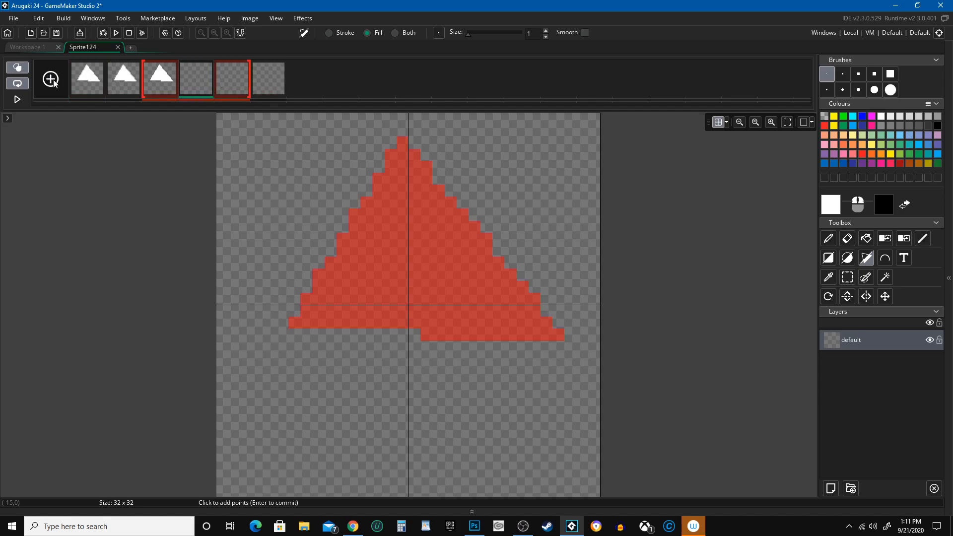
pyautogui.click(52, 80)
pyautogui.click(239, 84)
pyautogui.click(208, 82)
pyautogui.click(243, 79)
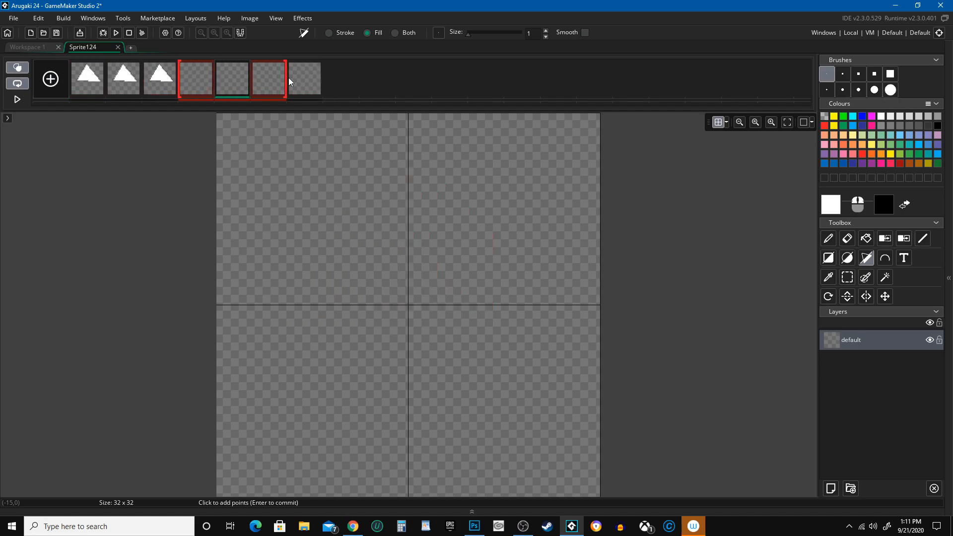
pyautogui.click(296, 77)
pyautogui.click(207, 82)
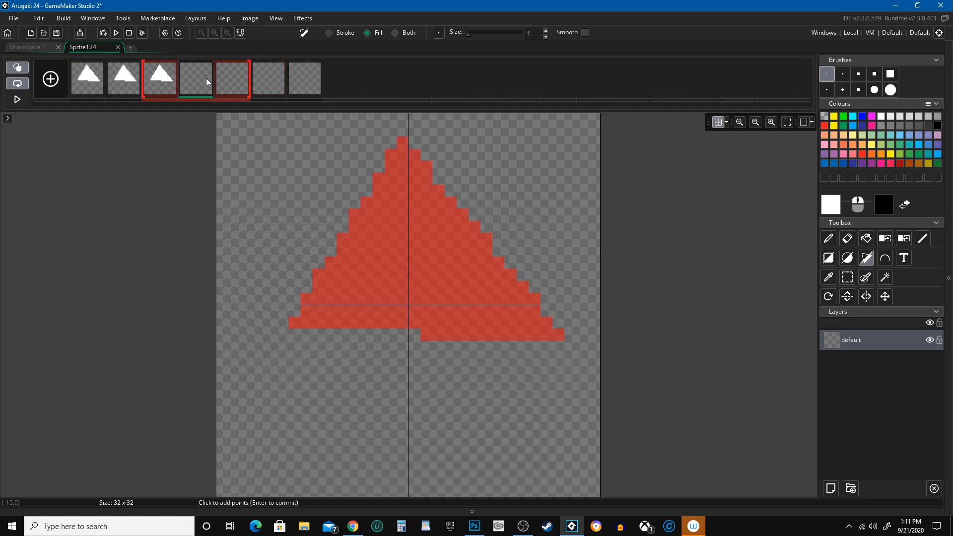
# Extend the onion skin range back to the first frame and check it on the remaining blank frames.
pyautogui.moveTo(247, 82)
pyautogui.mouseDown()
pyautogui.moveTo(286, 82)
pyautogui.moveTo(250, 83)
pyautogui.mouseUp()
pyautogui.moveTo(143, 87); pyautogui.dragTo(72, 82)
pyautogui.click(232, 78)
pyautogui.click(263, 81)
pyautogui.click(294, 78)
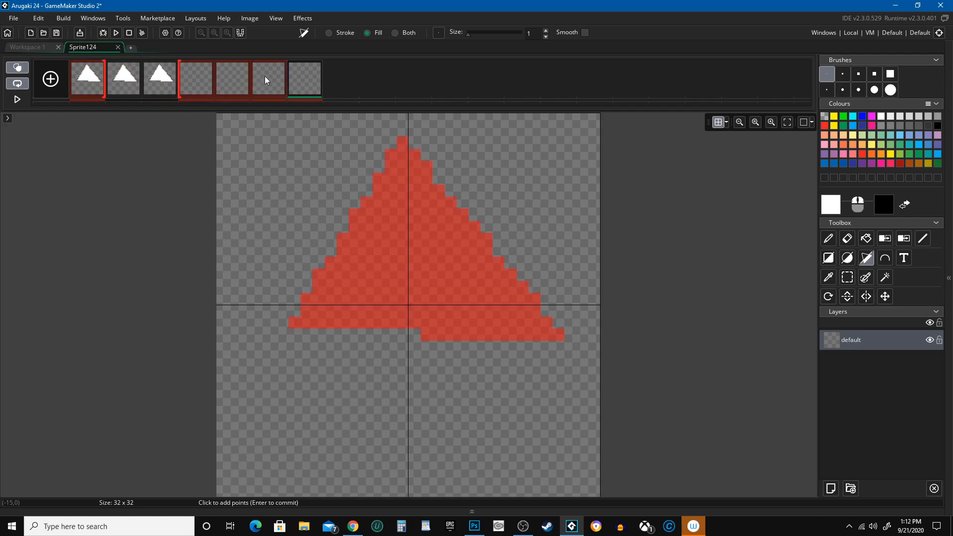
# Reduce the onion skin range after the current frame and check the overlay on the last two frames.
pyautogui.click(221, 82)
pyautogui.moveTo(284, 84); pyautogui.dragTo(254, 80)
pyautogui.click(260, 75)
pyautogui.click(301, 79)
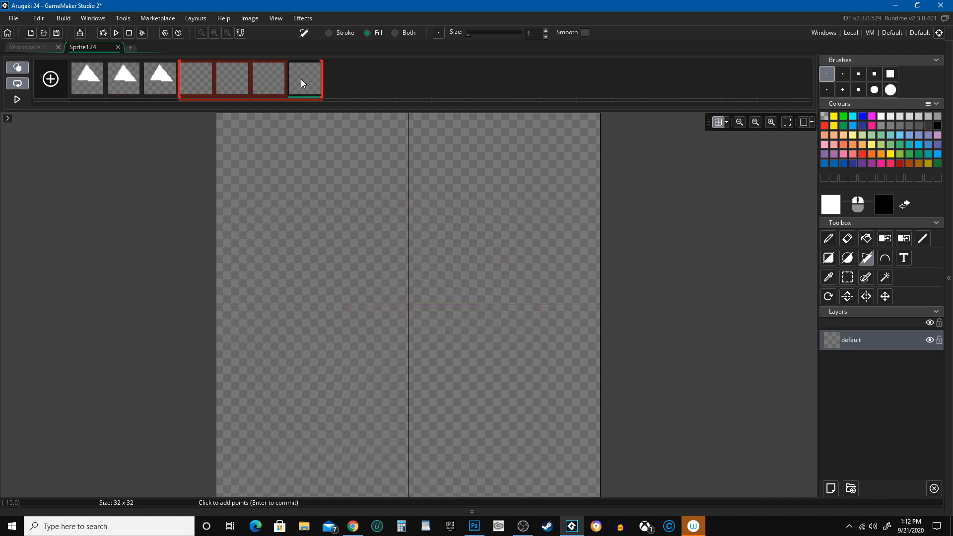
# Limit the onion skin range around the fifth frame to one frame before and one after.
pyautogui.click(279, 81)
pyautogui.click(234, 85)
pyautogui.moveTo(110, 83); pyautogui.dragTo(180, 85)
pyautogui.moveTo(250, 85); pyautogui.dragTo(285, 84)
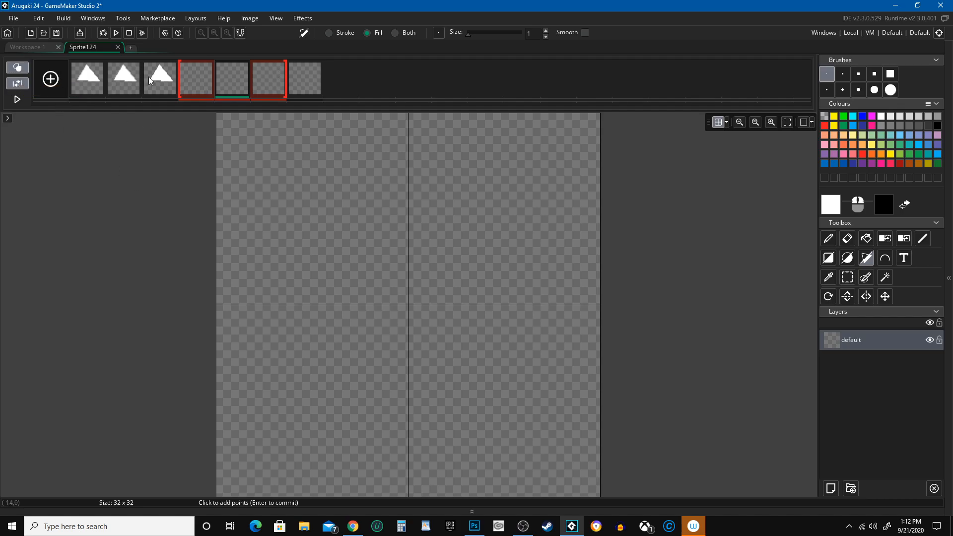
# Restore looping playback with onion skinning off, and delete the four blank frames after the third triangle frame.
pyautogui.click(16, 83)
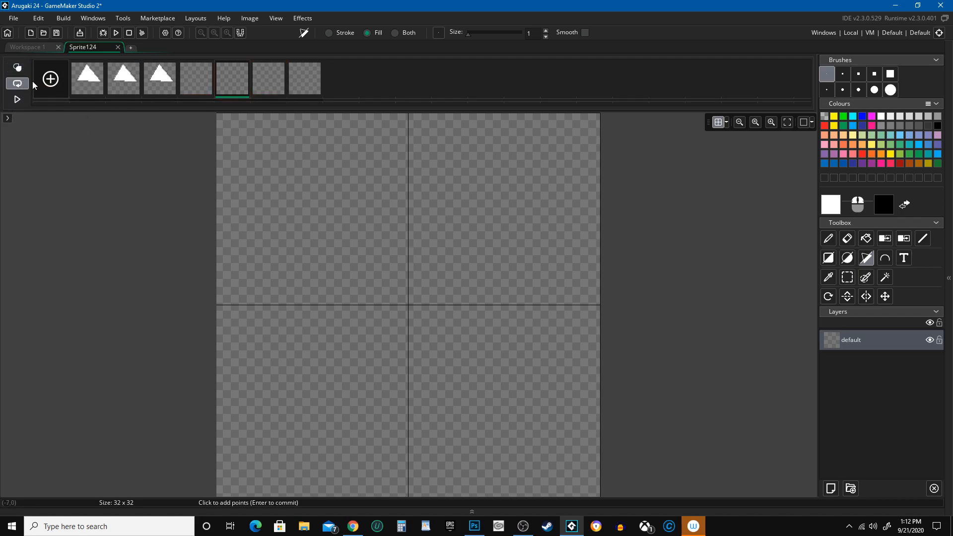
pyautogui.click(152, 80)
pyautogui.click(210, 64)
pyautogui.click(209, 64)
pyautogui.click(209, 64)
pyautogui.click(210, 64)
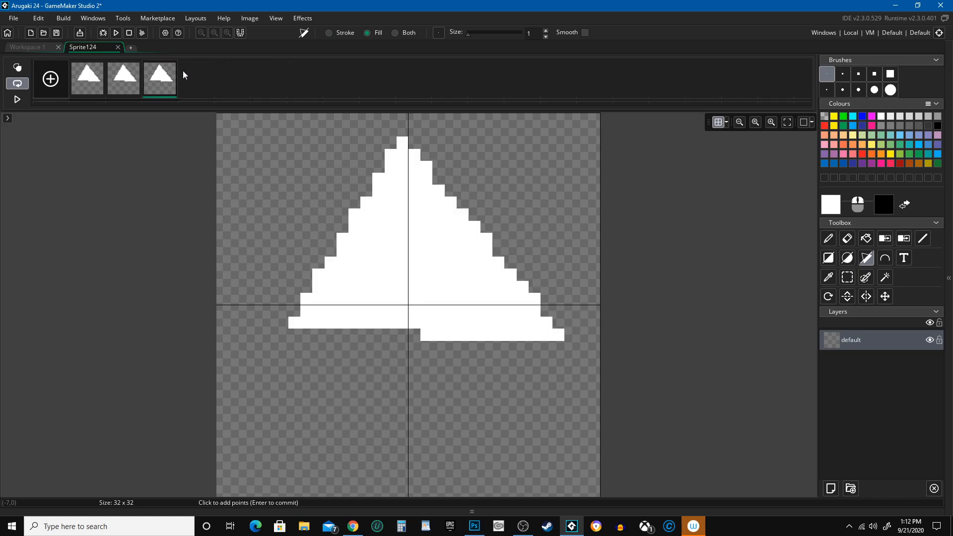
# Paste four more copies of the triangle frame and start the animation playback.
pyautogui.hotkey('ctrl', 'v')
pyautogui.hotkey('ctrl', 'v')
pyautogui.hotkey('ctrl', 'v')
pyautogui.hotkey('ctrl', 'v')
pyautogui.click(17, 100)
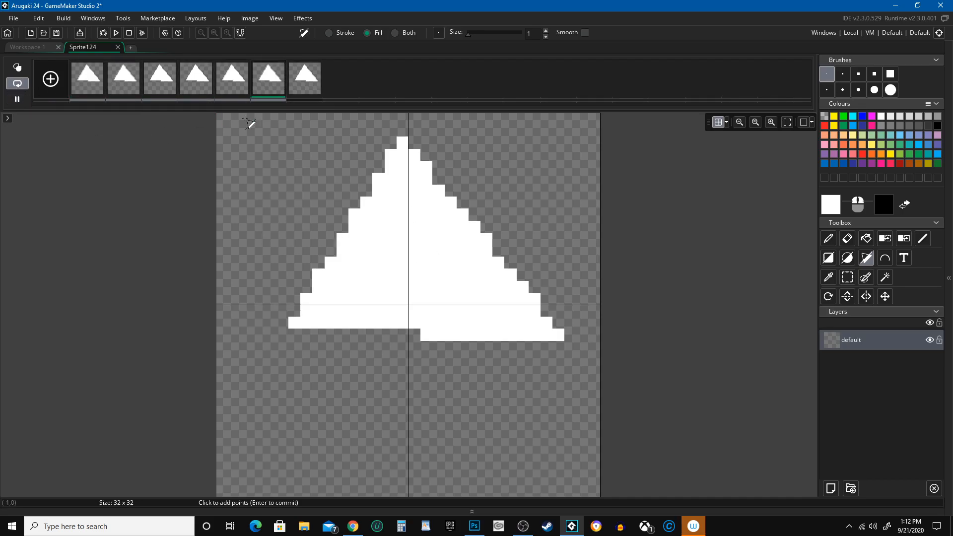
# Draw white pencil strokes downward below the triangle while the animation plays, spreading the marks across the frames.
pyautogui.click(828, 238)
pyautogui.moveTo(332, 326); pyautogui.dragTo(331, 489)
pyautogui.moveTo(380, 325); pyautogui.dragTo(380, 485)
pyautogui.moveTo(437, 333); pyautogui.dragTo(440, 486)
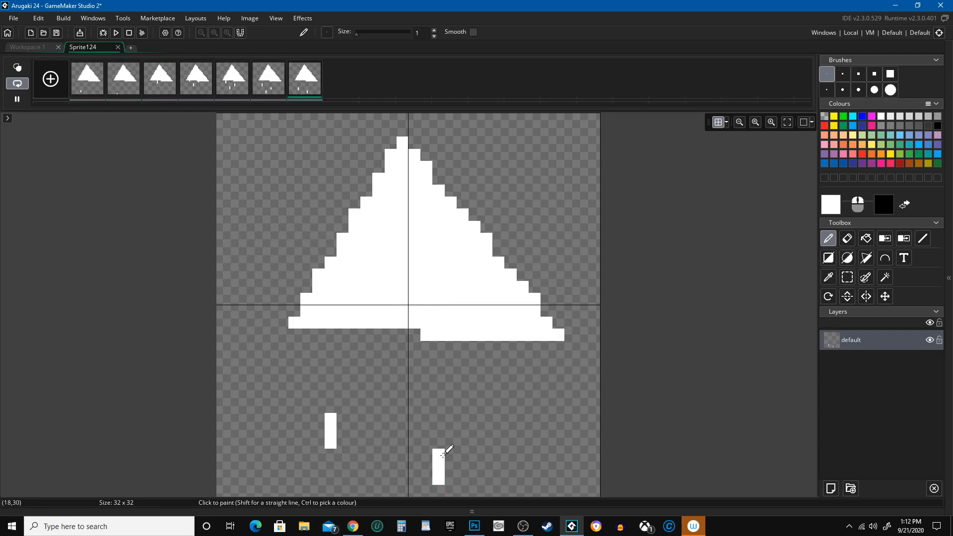
pyautogui.moveTo(525, 356); pyautogui.dragTo(537, 492)
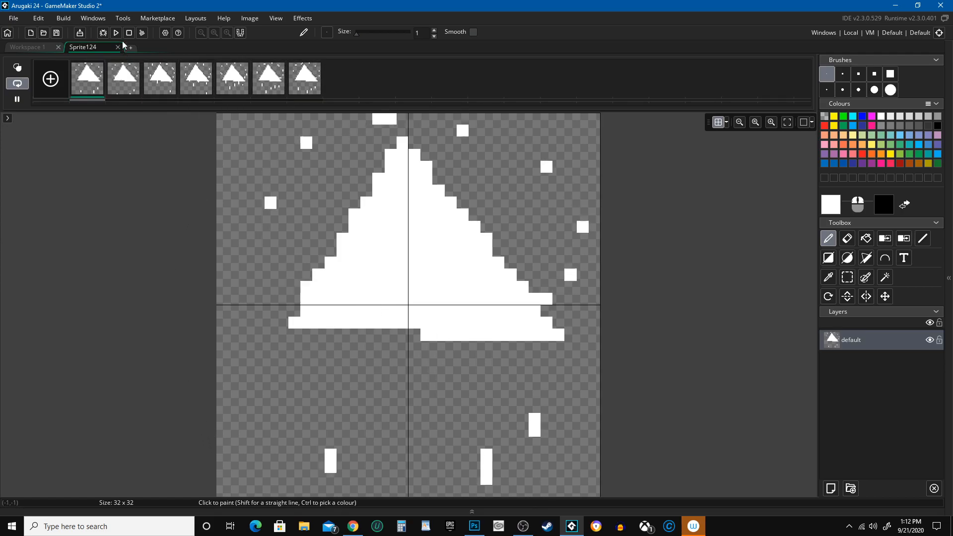
# Switch the animation playback from looping to back-and-forth and play it again.
pyautogui.click(17, 99)
pyautogui.click(17, 85)
pyautogui.click(17, 99)
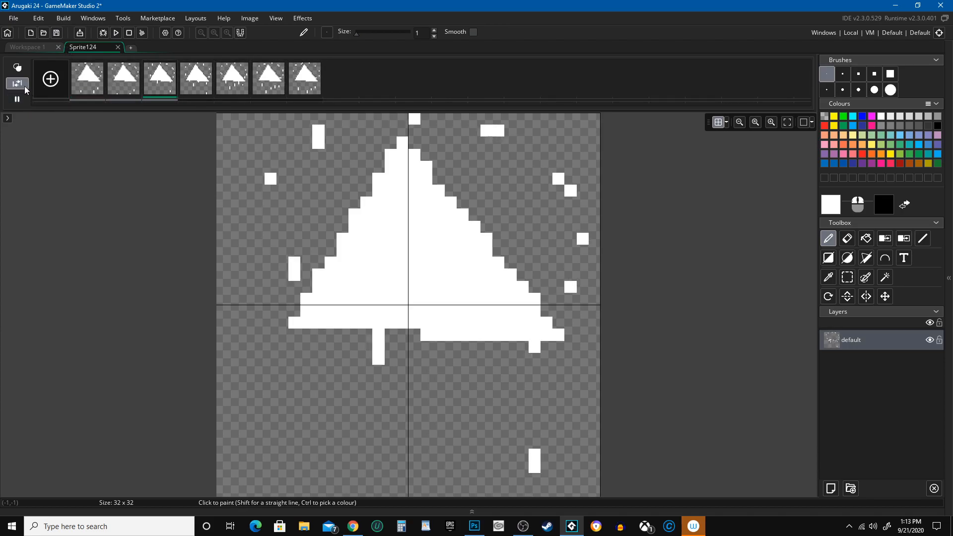
# Set the animation playback back to looping and stop it.
pyautogui.click(24, 85)
pyautogui.click(19, 99)
pyautogui.click(18, 100)
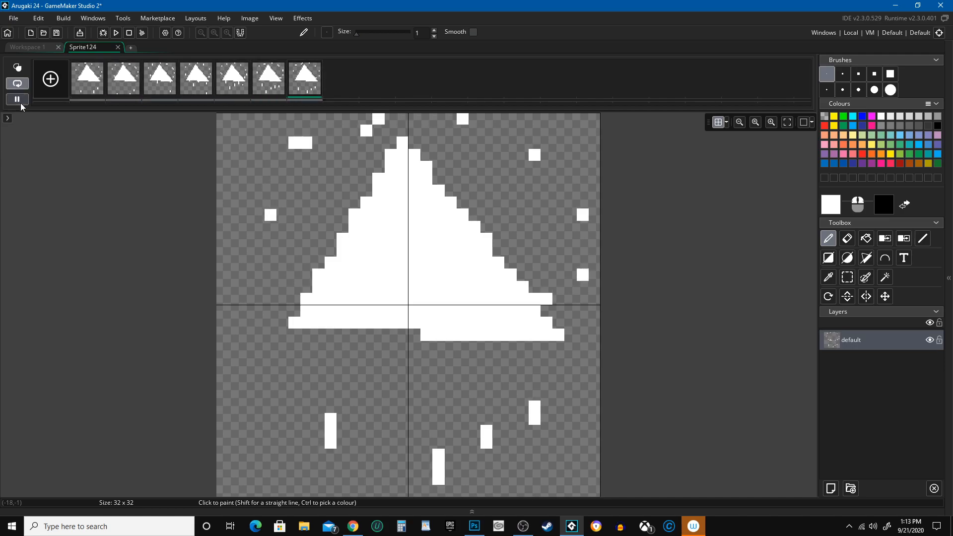
pyautogui.click(18, 100)
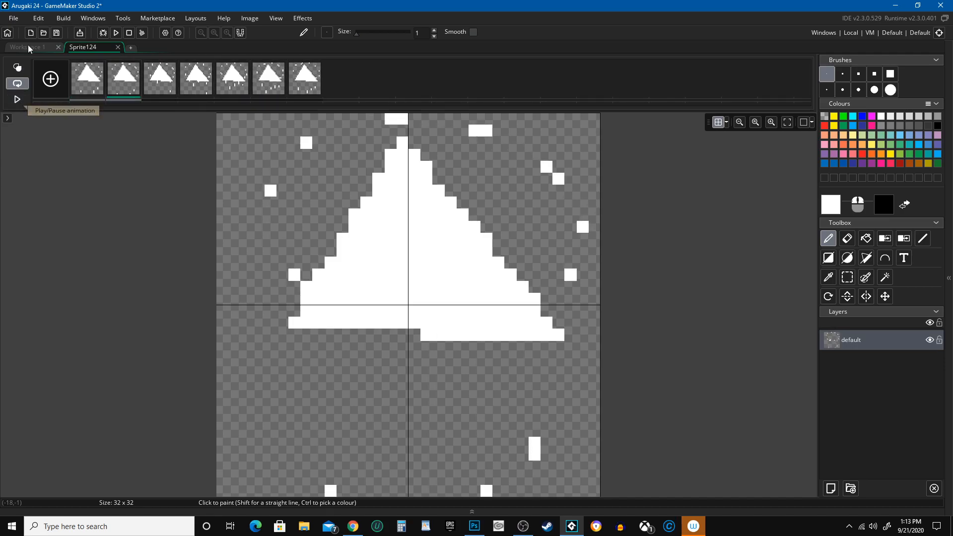
# Delete the triangle frames from the sprite, leaving a single blank frame.
pyautogui.click(101, 64)
pyautogui.click(101, 64)
pyautogui.click(101, 64)
pyautogui.click(101, 64)
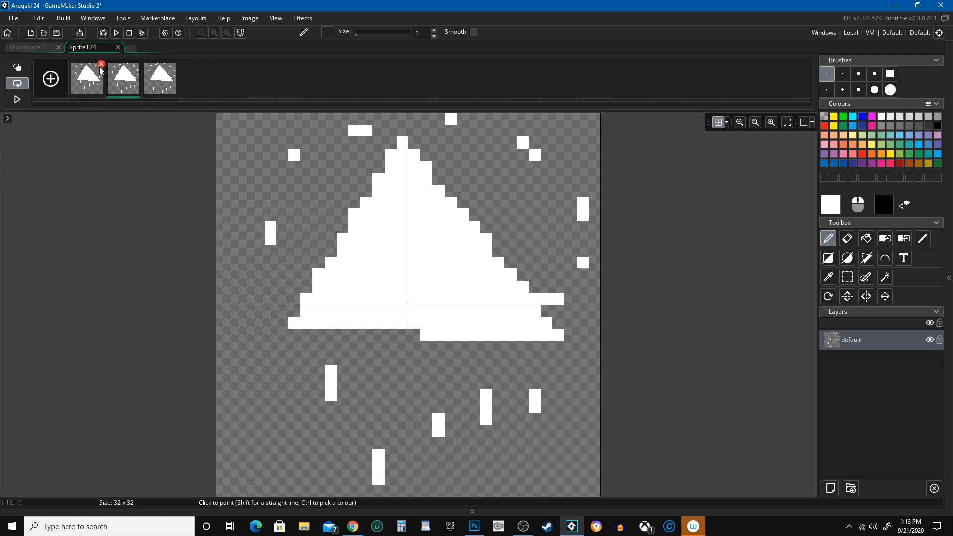
pyautogui.click(101, 65)
pyautogui.click(101, 64)
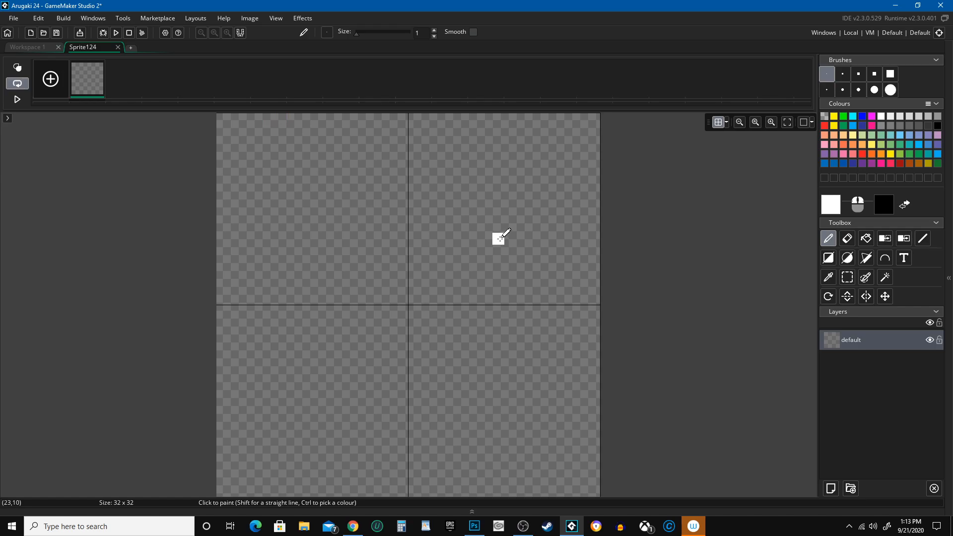
# Draw a white circuit-like pattern of diagonal and right-angled paths with the Line tool, plus a small square near the upper right.
pyautogui.click(922, 238)
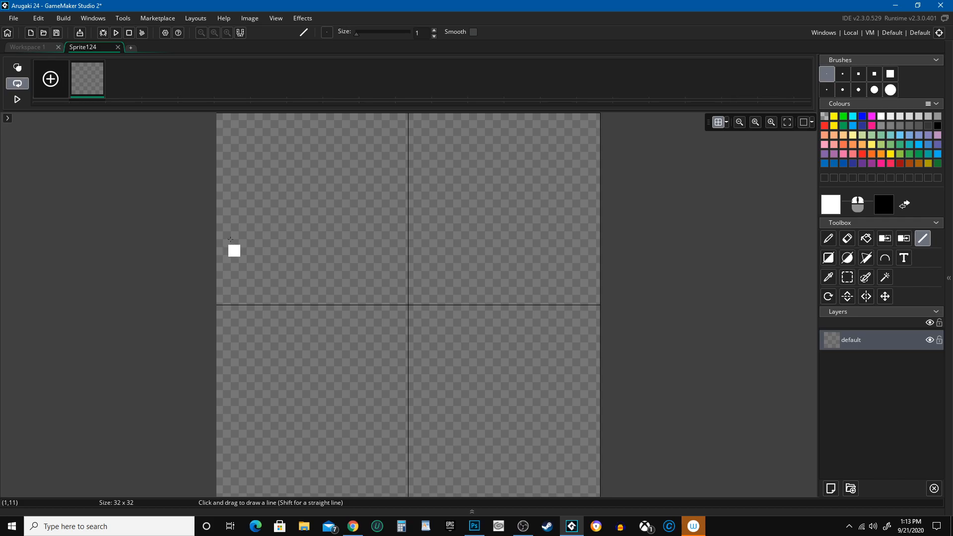
pyautogui.moveTo(234, 154)
pyautogui.mouseDown()
pyautogui.moveTo(402, 323)
pyautogui.moveTo(259, 322)
pyautogui.moveTo(402, 467)
pyautogui.moveTo(492, 466)
pyautogui.moveTo(523, 436)
pyautogui.moveTo(538, 388)
pyautogui.mouseUp()
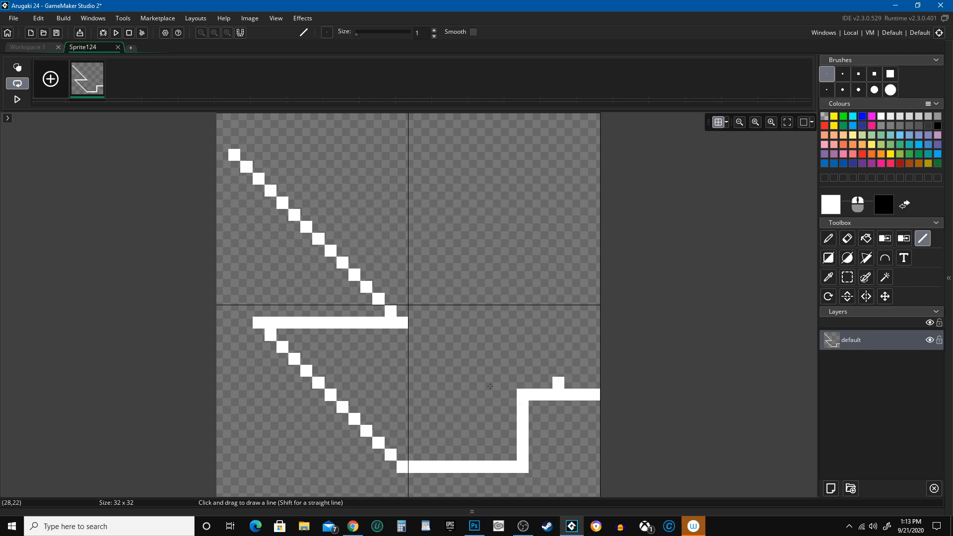
pyautogui.moveTo(342, 407)
pyautogui.mouseDown()
pyautogui.moveTo(463, 408)
pyautogui.moveTo(474, 358)
pyautogui.moveTo(596, 358)
pyautogui.mouseUp()
pyautogui.moveTo(522, 348)
pyautogui.mouseDown()
pyautogui.moveTo(522, 256)
pyautogui.moveTo(474, 251)
pyautogui.moveTo(472, 184)
pyautogui.moveTo(603, 179)
pyautogui.mouseUp()
pyautogui.click(499, 213)
pyautogui.click(500, 204)
pyautogui.moveTo(510, 205)
pyautogui.mouseDown()
pyautogui.moveTo(510, 215)
pyautogui.moveTo(606, 215)
pyautogui.moveTo(578, 247)
pyautogui.mouseUp()
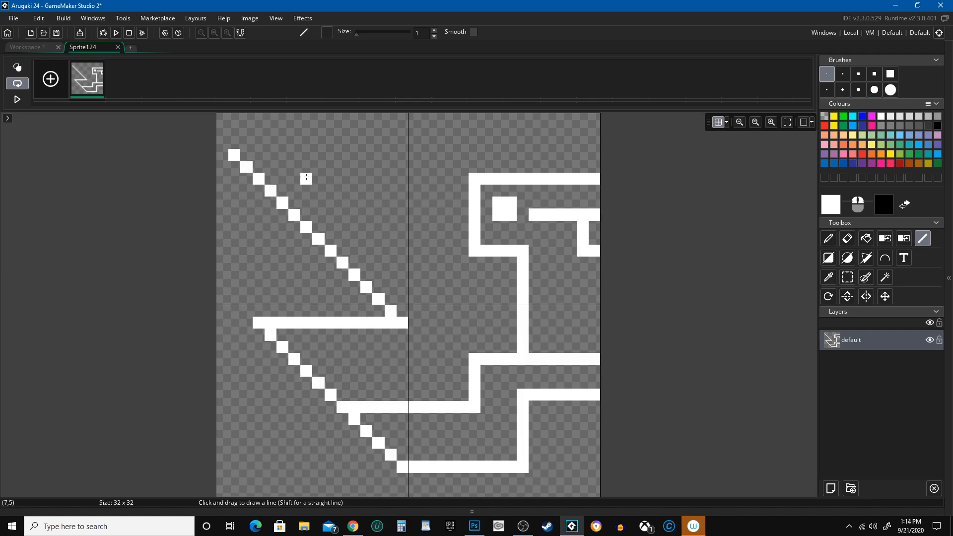
# Extend the circuit pattern with more lines across the upper half and left edge, and recolour all white lines black.
pyautogui.moveTo(255, 160)
pyautogui.mouseDown()
pyautogui.moveTo(421, 159)
pyautogui.moveTo(463, 116)
pyautogui.moveTo(595, 119)
pyautogui.mouseUp()
pyautogui.moveTo(318, 239)
pyautogui.mouseDown()
pyautogui.moveTo(387, 235)
pyautogui.moveTo(387, 203)
pyautogui.moveTo(468, 202)
pyautogui.moveTo(439, 300)
pyautogui.moveTo(476, 264)
pyautogui.moveTo(511, 288)
pyautogui.moveTo(511, 300)
pyautogui.mouseUp()
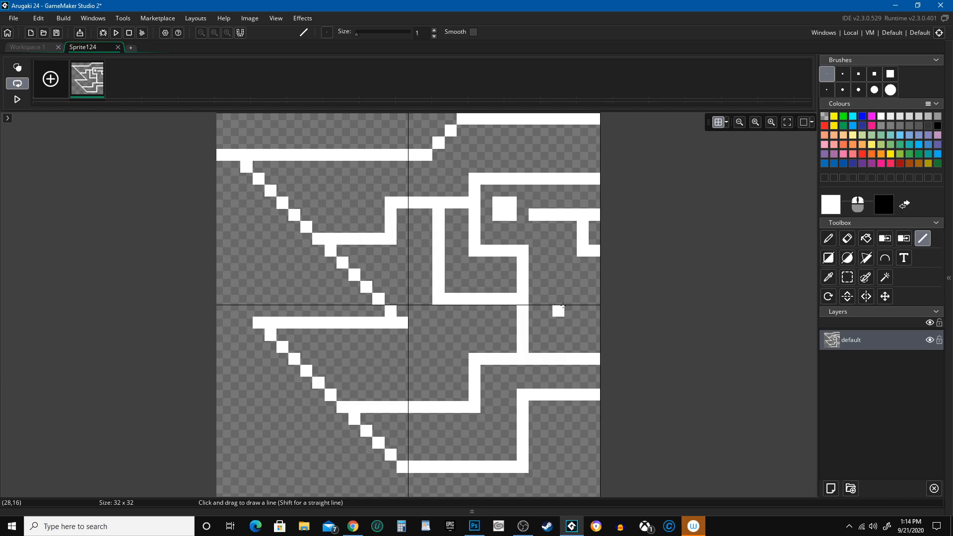
pyautogui.moveTo(259, 334); pyautogui.dragTo(182, 335)
pyautogui.moveTo(248, 324); pyautogui.dragTo(221, 324)
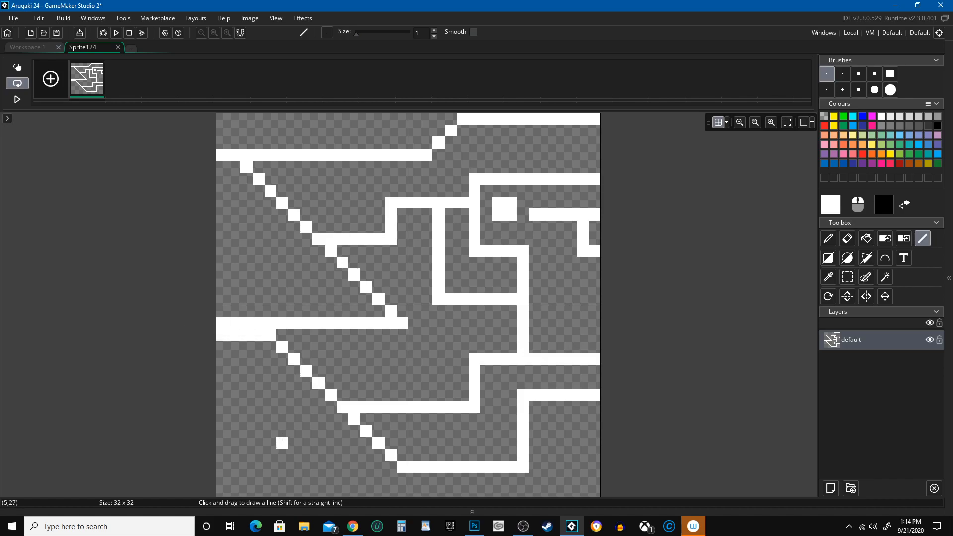
pyautogui.moveTo(194, 414)
pyautogui.mouseDown()
pyautogui.moveTo(284, 419)
pyautogui.moveTo(320, 453)
pyautogui.moveTo(155, 450)
pyautogui.mouseUp()
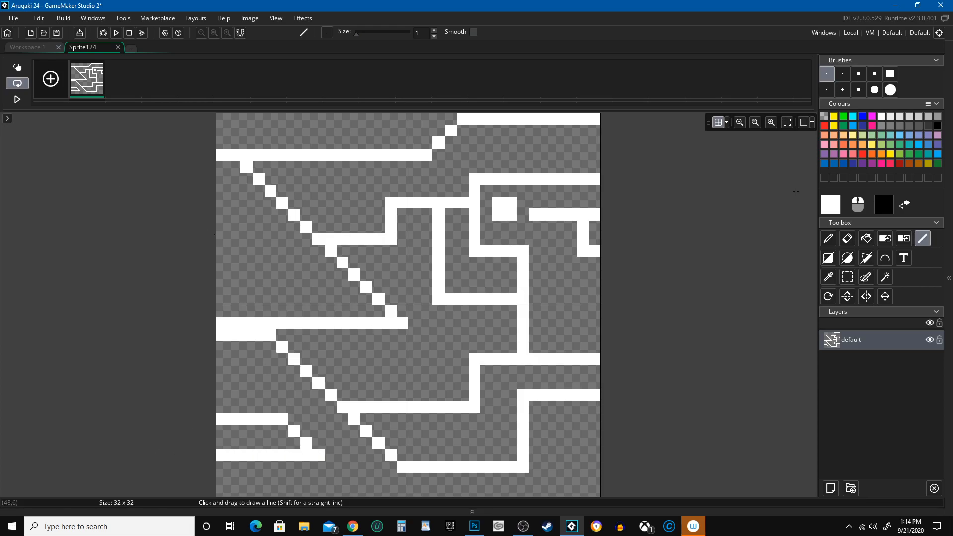
pyautogui.click(903, 238)
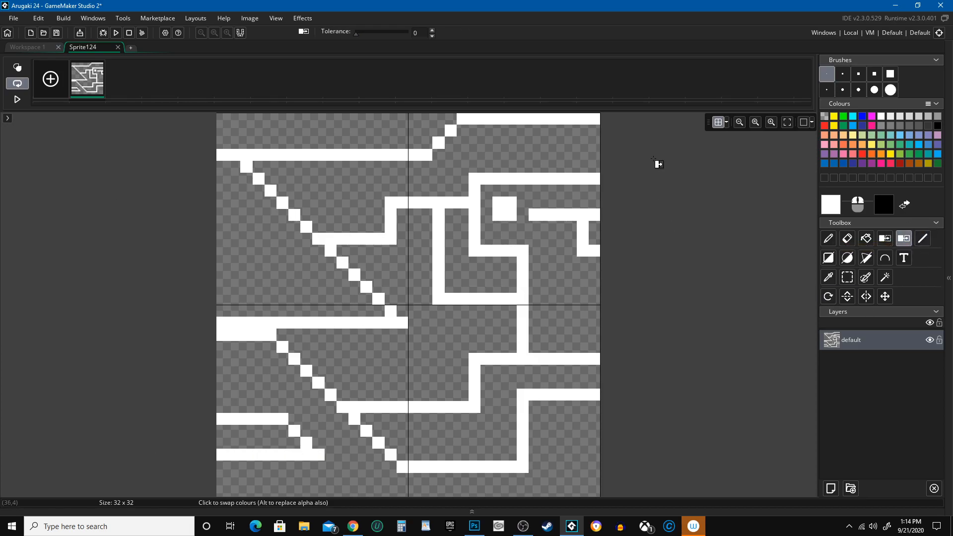
pyautogui.click(570, 120)
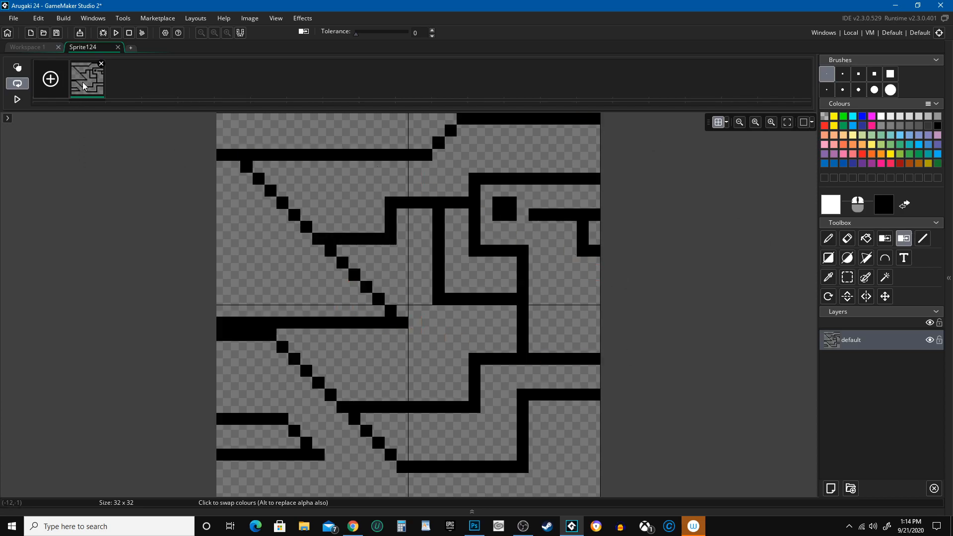
# Paste seven copies of the black circuit frame.
pyautogui.hotkey('ctrl', 'v')
pyautogui.hotkey('ctrl', 'v')
pyautogui.hotkey('ctrl', 'v')
pyautogui.hotkey('ctrl', 'v')
pyautogui.hotkey('ctrl', 'v')
pyautogui.hotkey('ctrl', 'v')
pyautogui.hotkey('ctrl', 'v')
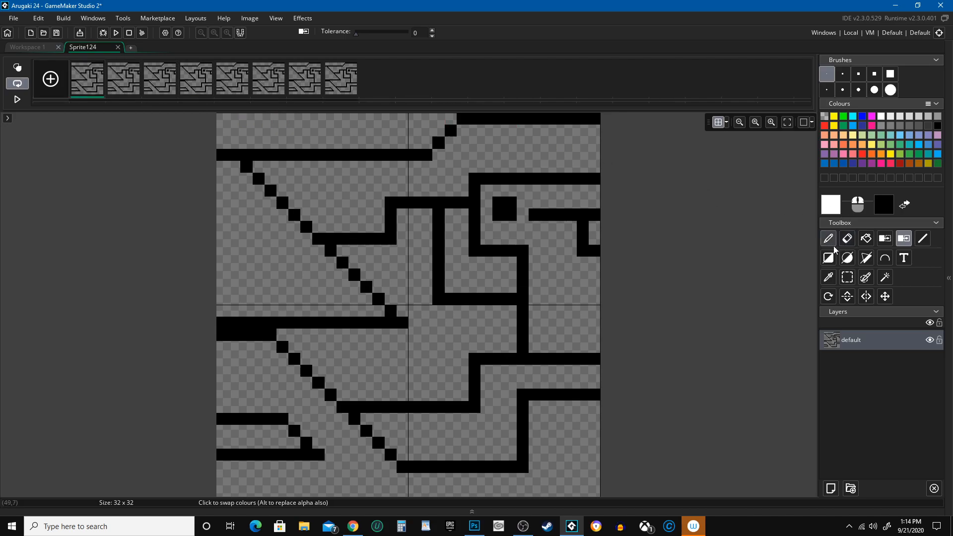
# Try a white vertical line with brush size 5 along the first frame's left edge, and undo it.
pyautogui.click(922, 239)
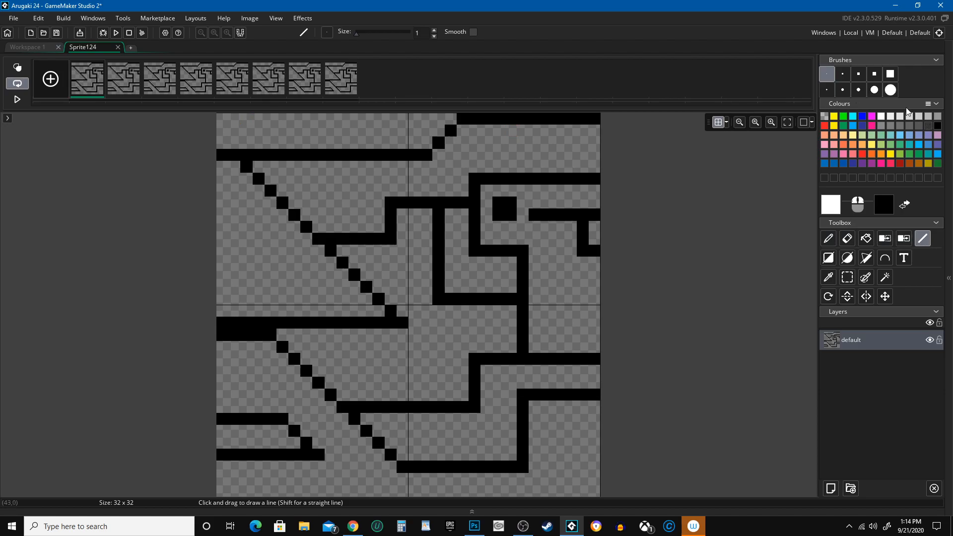
pyautogui.click(858, 74)
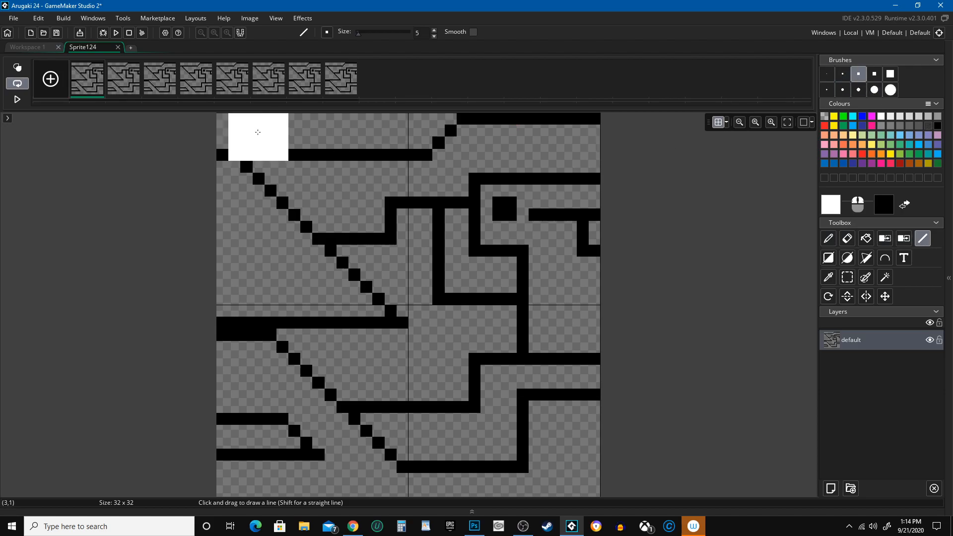
pyautogui.keyDown('shift'); pyautogui.moveTo(247, 138); pyautogui.dragTo(231, 493); pyautogui.keyUp('shift')
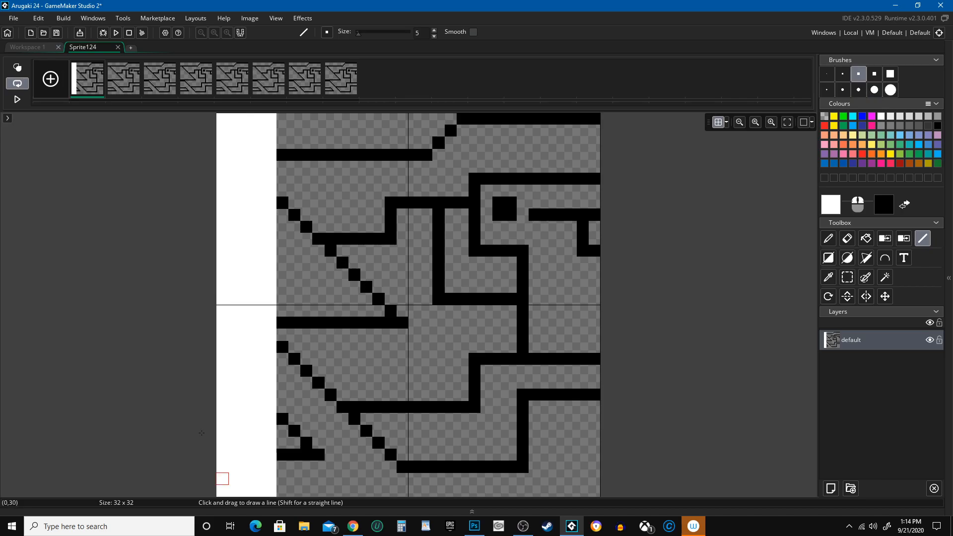
pyautogui.click(885, 297)
pyautogui.hotkey('ctrl', 'z')
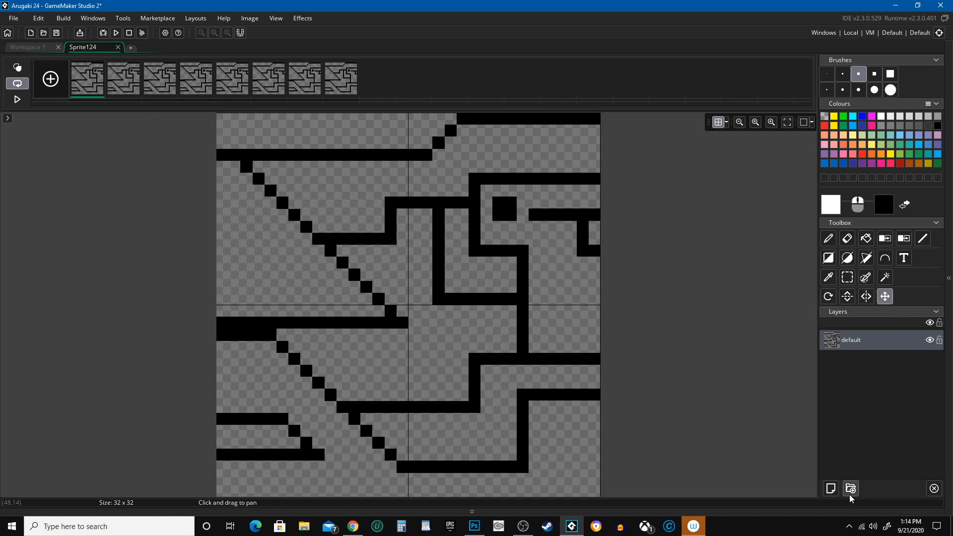
# Add a new layer above the default one and draw a white 5-pixel-wide vertical strip along the canvas's left edge.
pyautogui.click(832, 488)
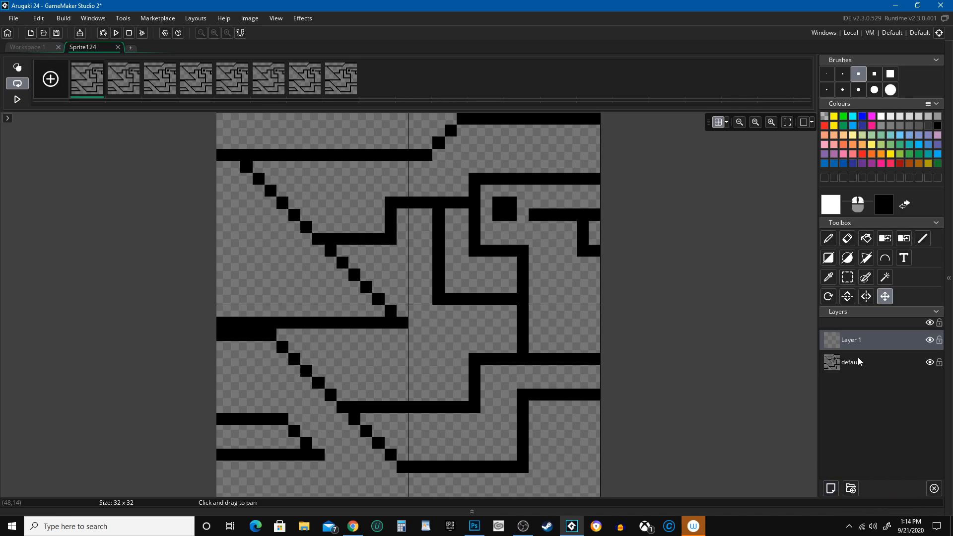
pyautogui.click(922, 238)
pyautogui.moveTo(221, 141); pyautogui.dragTo(249, 472)
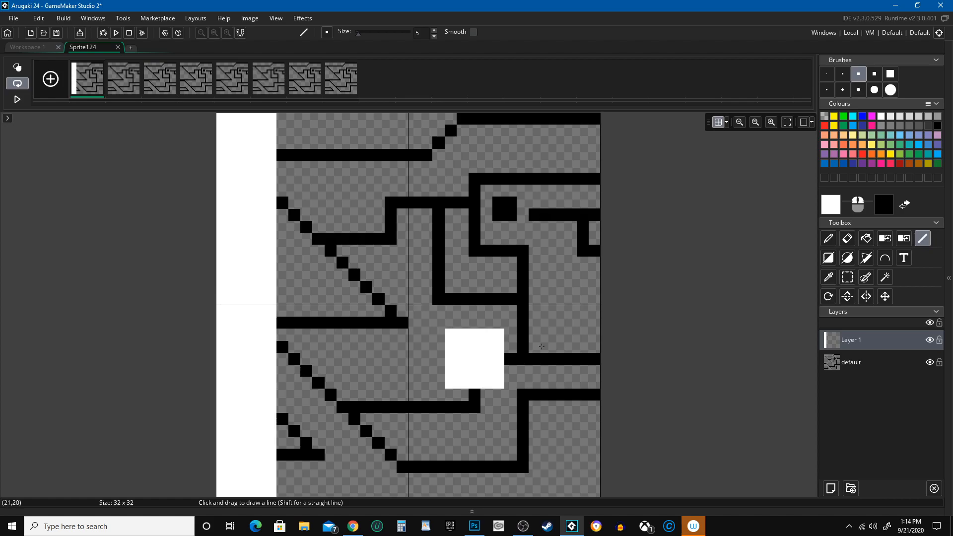
pyautogui.click(886, 297)
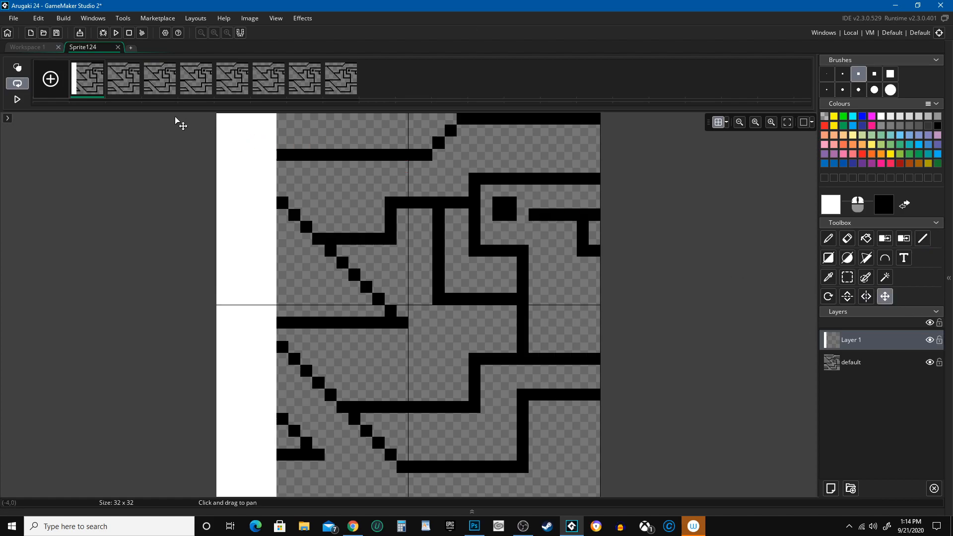
pyautogui.click(124, 89)
pyautogui.click(923, 239)
pyautogui.moveTo(223, 119); pyautogui.dragTo(248, 131)
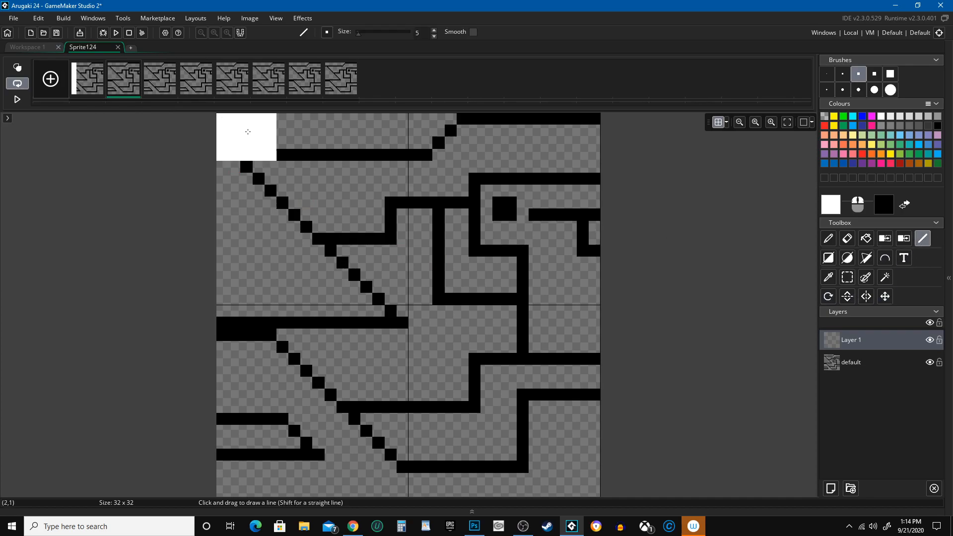
# Delete the seven frames after the first one.
pyautogui.click(138, 64)
pyautogui.click(137, 64)
pyautogui.click(138, 64)
pyautogui.click(138, 64)
pyautogui.click(137, 64)
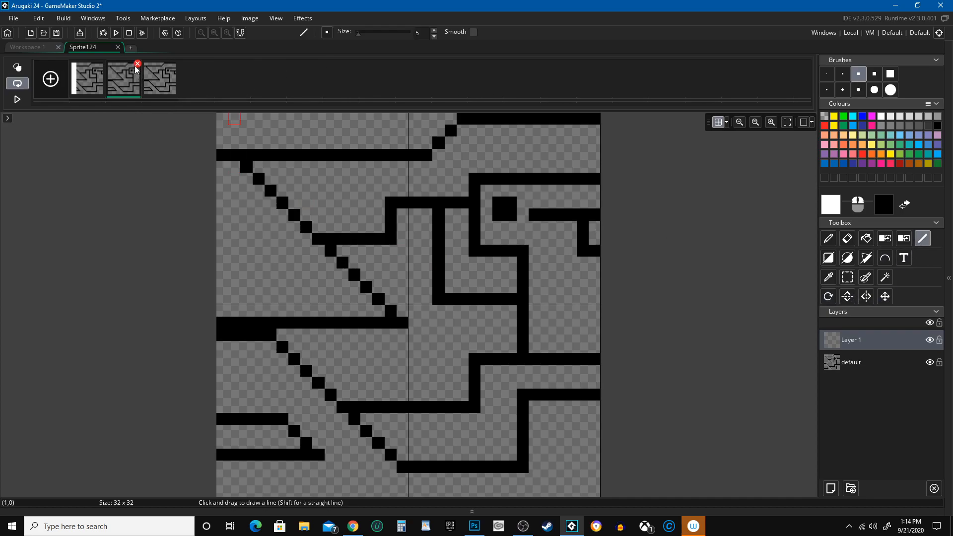
pyautogui.click(138, 65)
pyautogui.click(137, 64)
# Paste eight copies of the frame with the white strip.
pyautogui.hotkey('ctrl', 'v')
pyautogui.hotkey('ctrl', 'v')
pyautogui.hotkey('ctrl', 'v')
pyautogui.hotkey('ctrl', 'v')
pyautogui.hotkey('ctrl', 'v')
pyautogui.hotkey('ctrl', 'v')
pyautogui.hotkey('ctrl', 'v')
pyautogui.hotkey('ctrl', 'v')
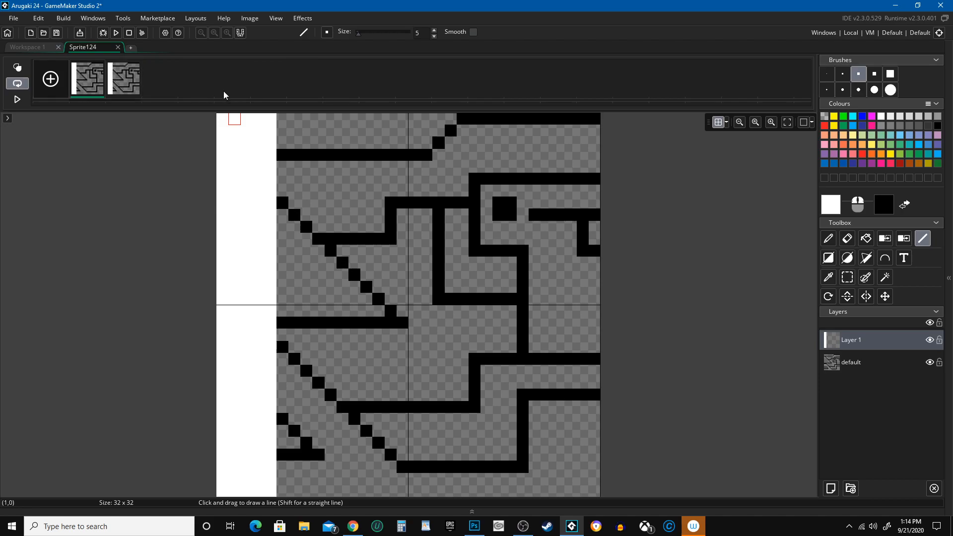
# Shift the white strip on Layer 1 about 2 pixels right in the second frame.
pyautogui.click(124, 81)
pyautogui.click(885, 297)
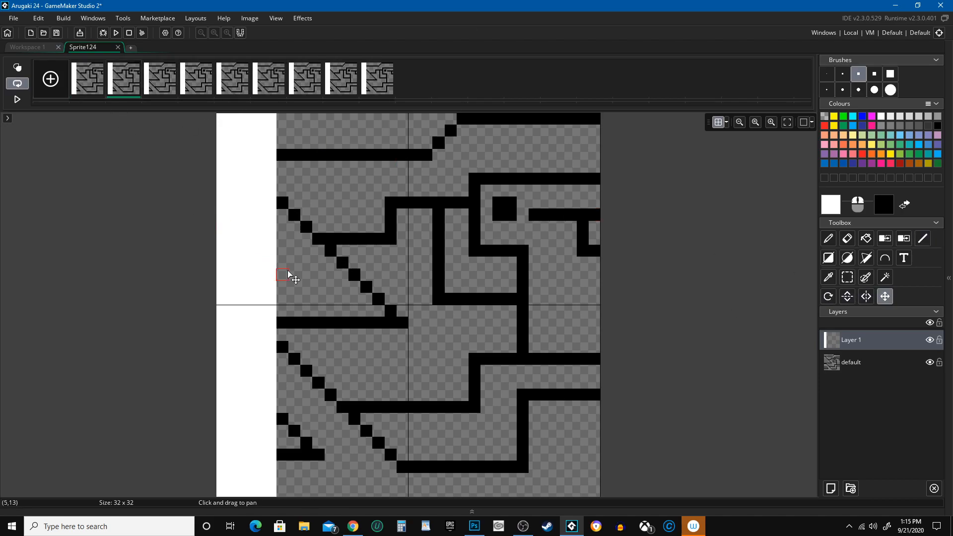
pyautogui.moveTo(268, 272); pyautogui.dragTo(294, 276)
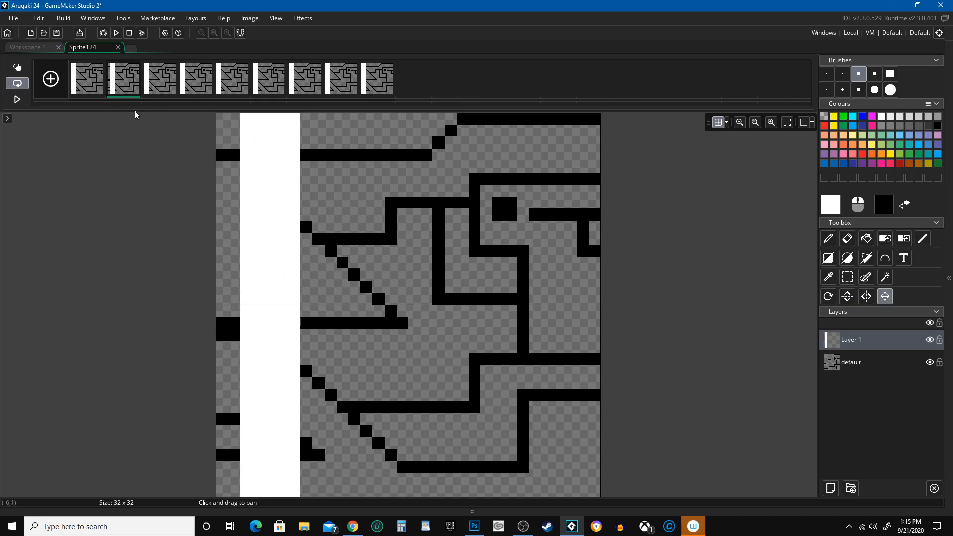
# Enable onion skinning and shift the strip right by about 4, 9 and 19 pixels in the third, fourth and fifth frames.
pyautogui.click(17, 67)
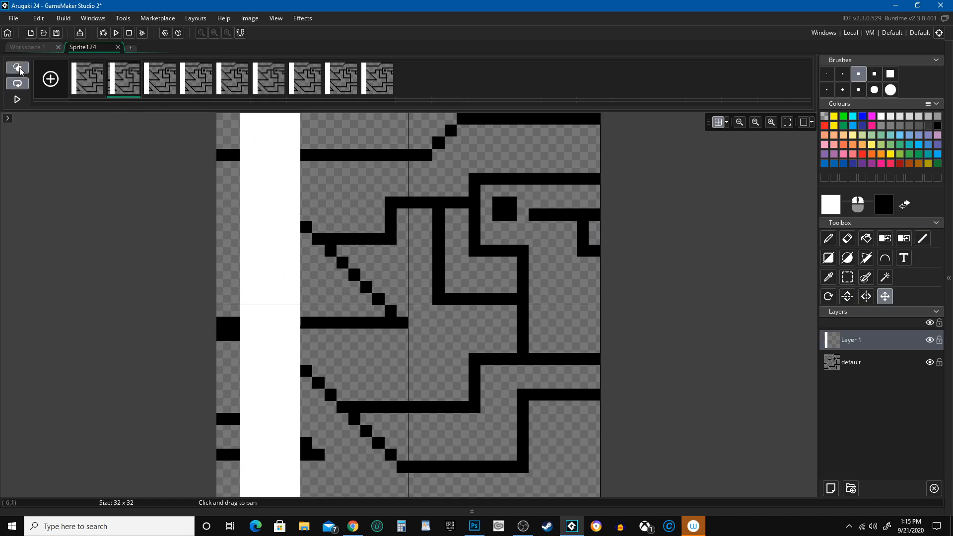
pyautogui.click(163, 89)
pyautogui.moveTo(244, 192); pyautogui.dragTo(373, 201)
pyautogui.click(205, 79)
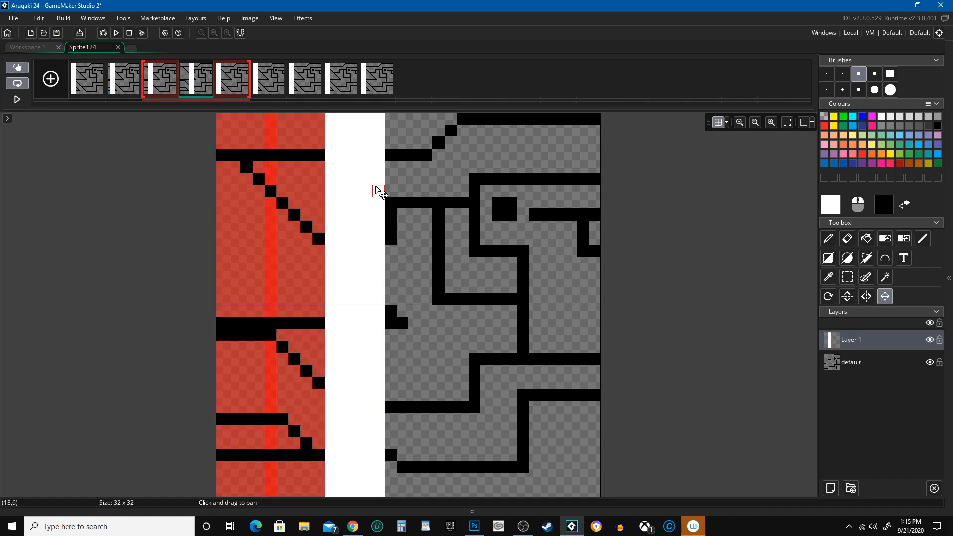
pyautogui.click(233, 80)
pyautogui.moveTo(268, 229); pyautogui.dragTo(491, 227)
# Shift the strip progressively farther right in frames six to nine, by about 23, 25, 27 and 29 pixels.
pyautogui.click(272, 84)
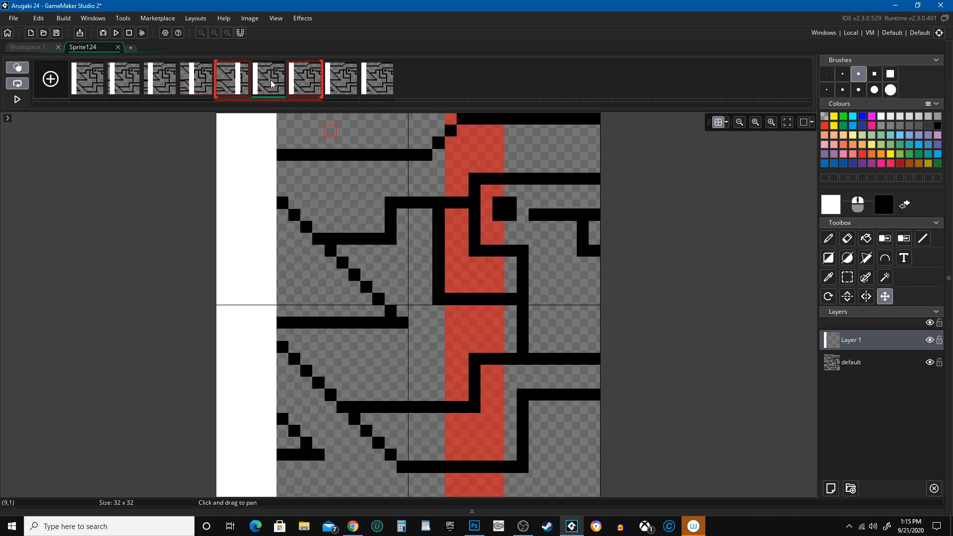
pyautogui.moveTo(238, 204); pyautogui.dragTo(511, 211)
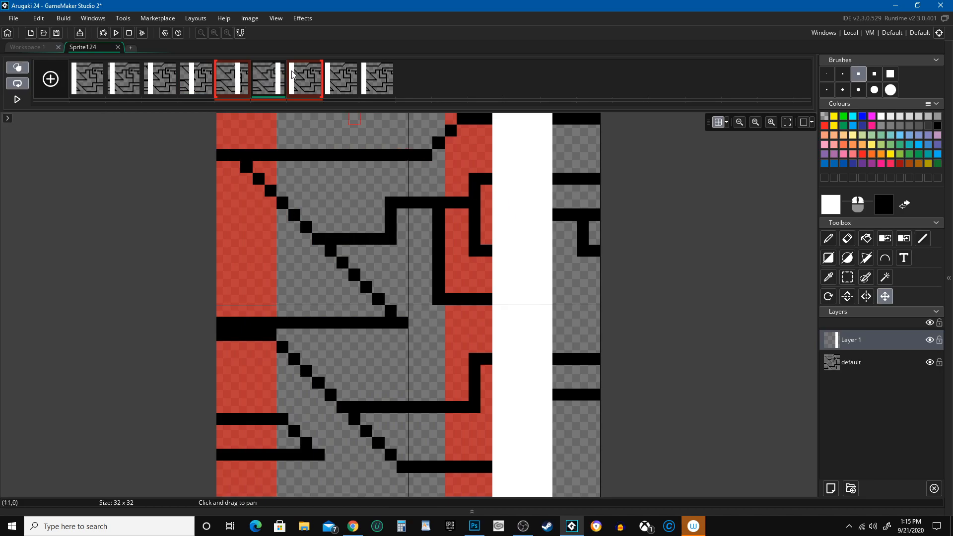
pyautogui.click(302, 85)
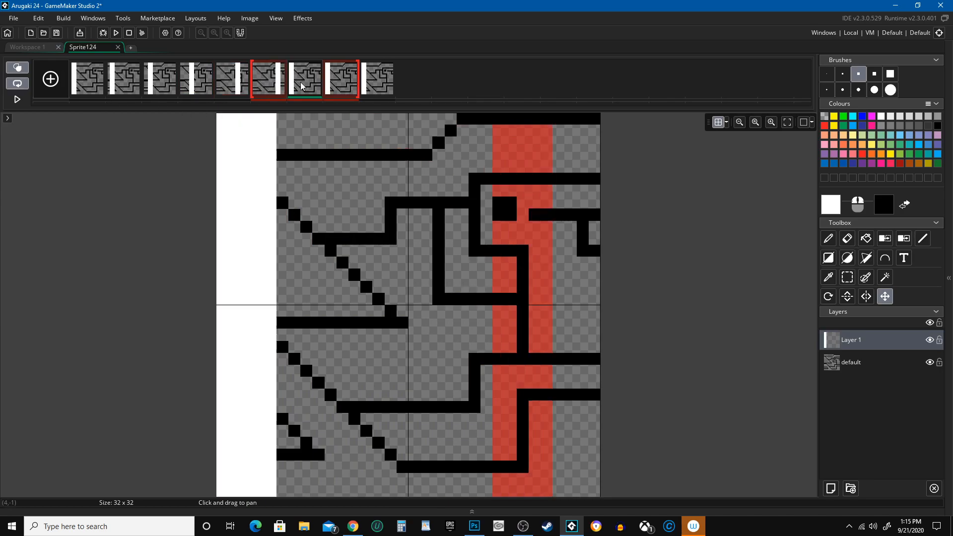
pyautogui.moveTo(238, 170); pyautogui.dragTo(541, 180)
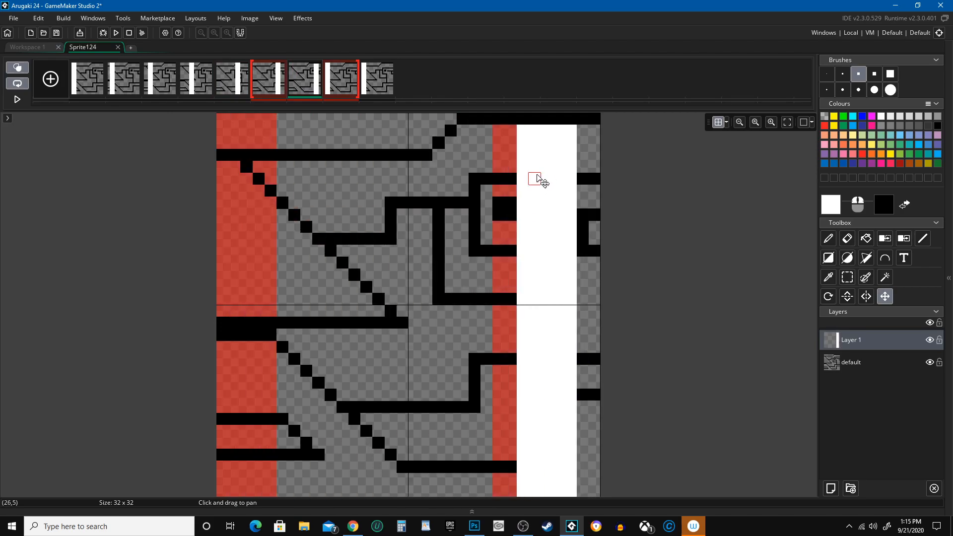
pyautogui.click(329, 87)
pyautogui.moveTo(251, 226); pyautogui.dragTo(571, 230)
pyautogui.click(382, 87)
pyautogui.moveTo(247, 191); pyautogui.dragTo(582, 234)
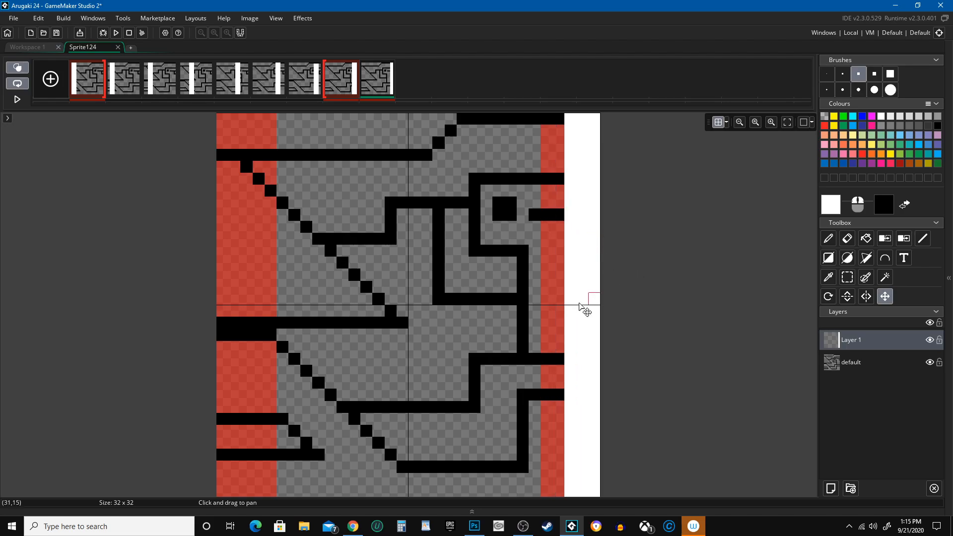
# Play the moving-strip animation, stop it, and close the sprite's image editor.
pyautogui.click(18, 99)
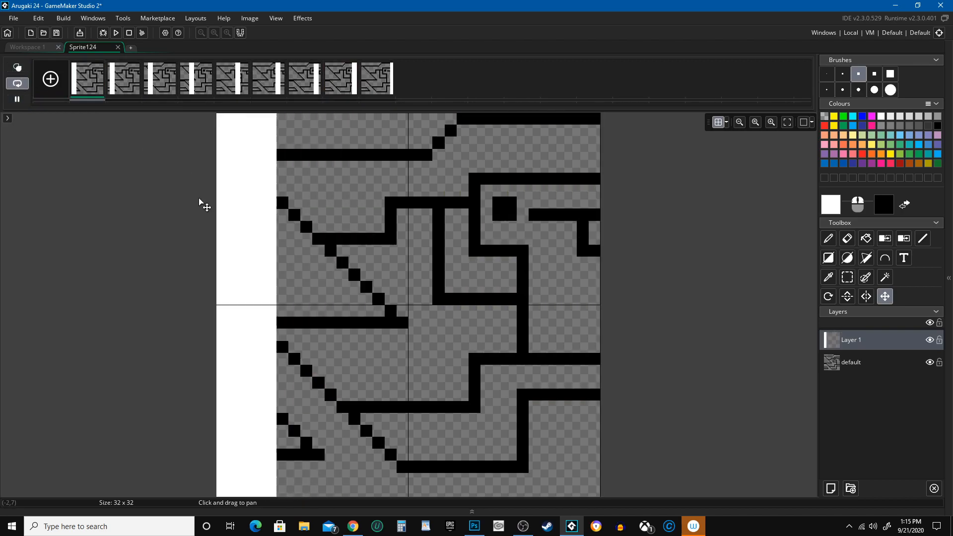
pyautogui.click(19, 100)
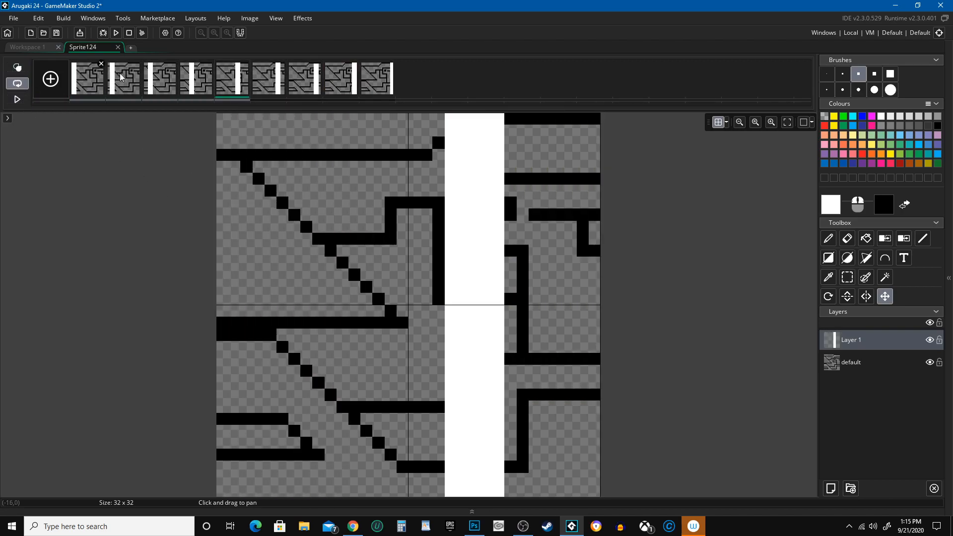
pyautogui.click(117, 47)
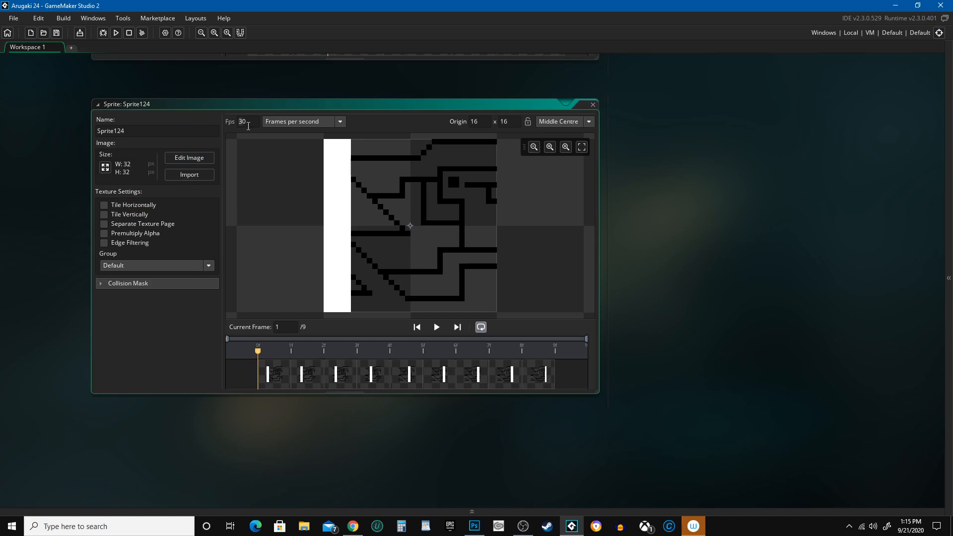
# Set the sprite's playback speed to 12 frames per second, and play and stop the animation.
pyautogui.write('12')
pyautogui.click(436, 326)
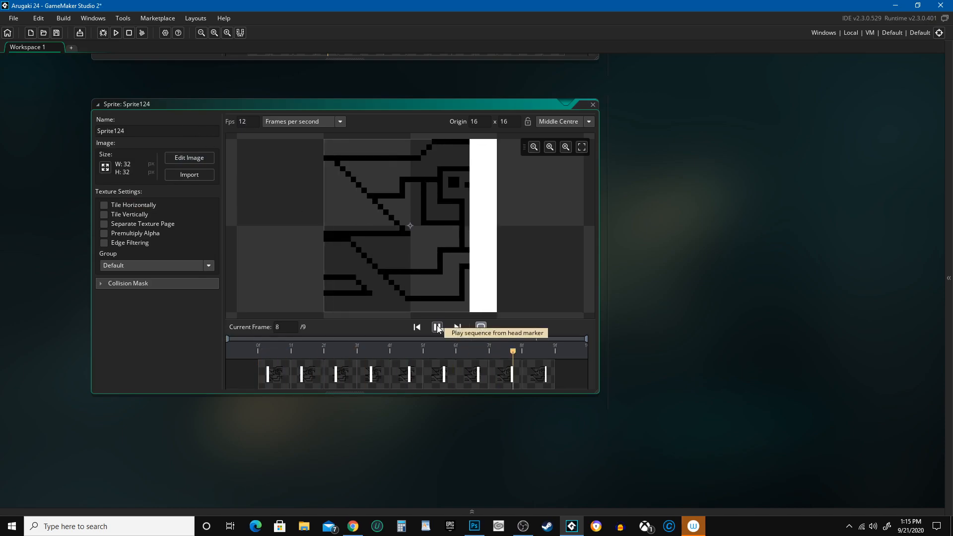
pyautogui.click(437, 327)
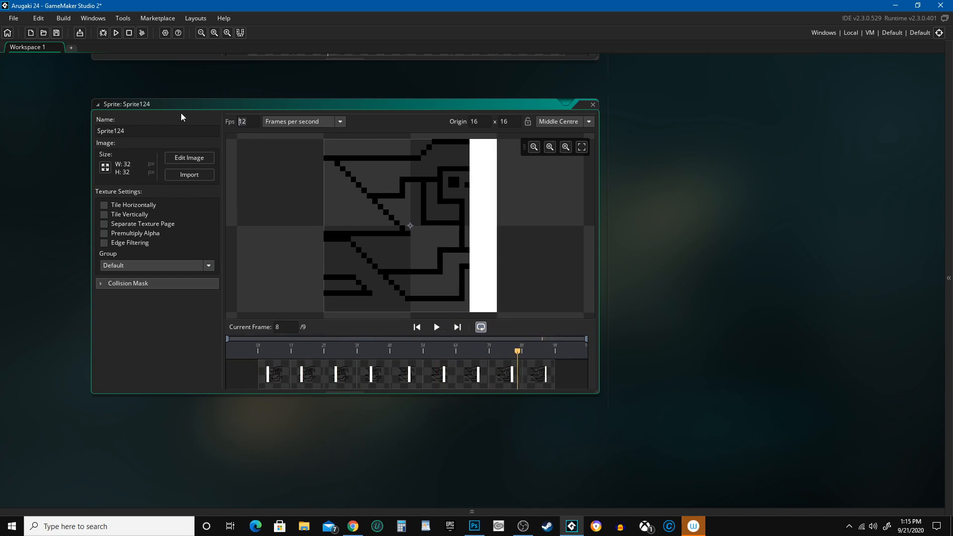
# Set the sprite's playback speed to 15 frames per second and play the animation.
pyautogui.write('15')
pyautogui.click(433, 329)
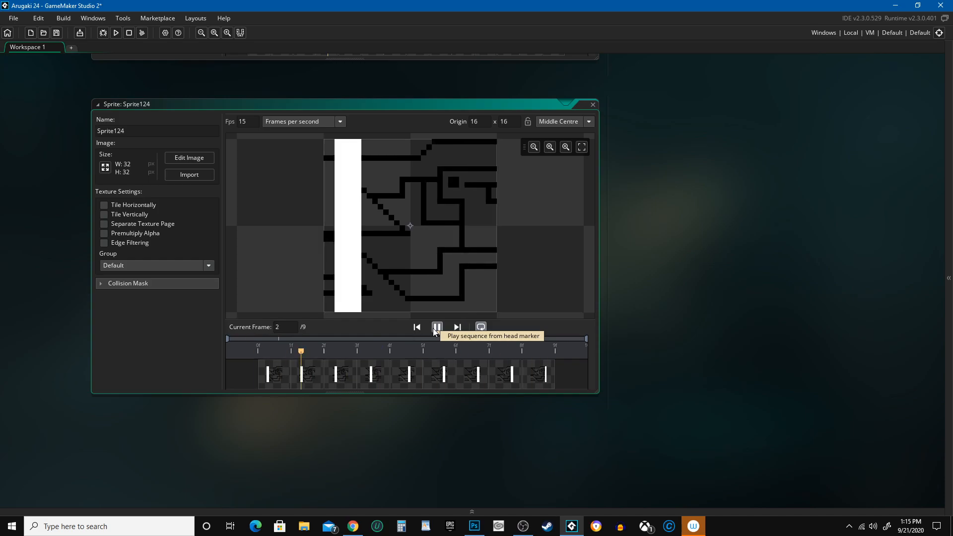
# Reopen the sprite's image editor and nudge the seventh frame's white strip on Layer 1, playing the animation to check it.
pyautogui.click(188, 158)
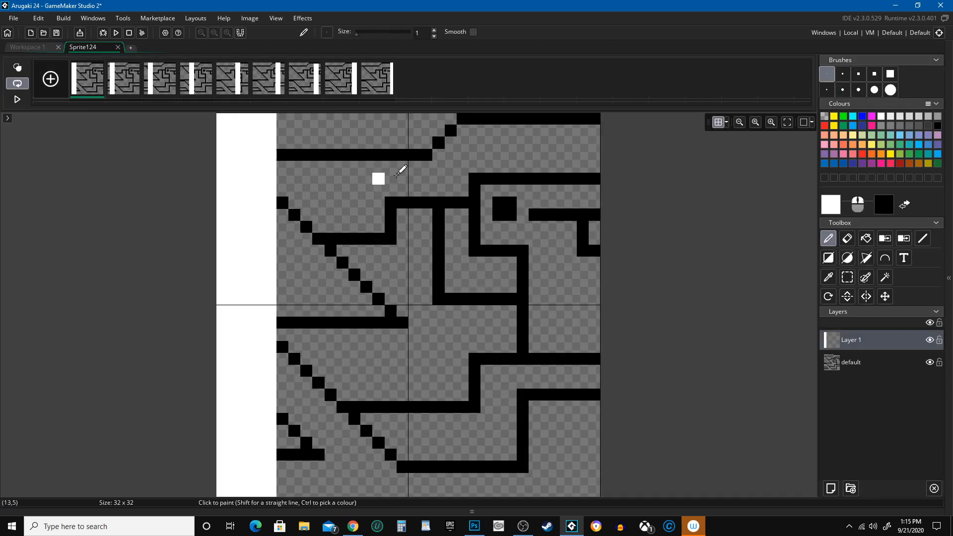
pyautogui.click(313, 78)
pyautogui.click(885, 296)
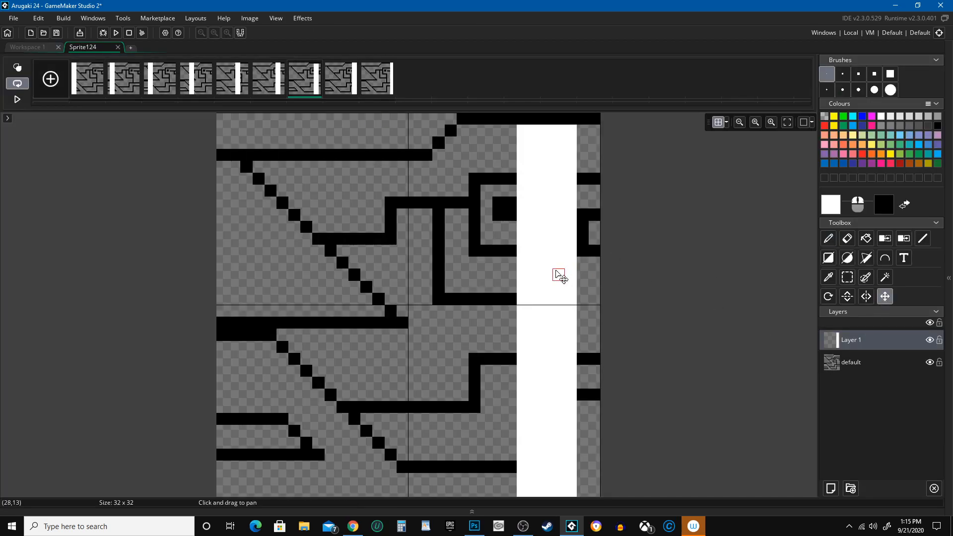
pyautogui.moveTo(567, 278); pyautogui.dragTo(556, 273)
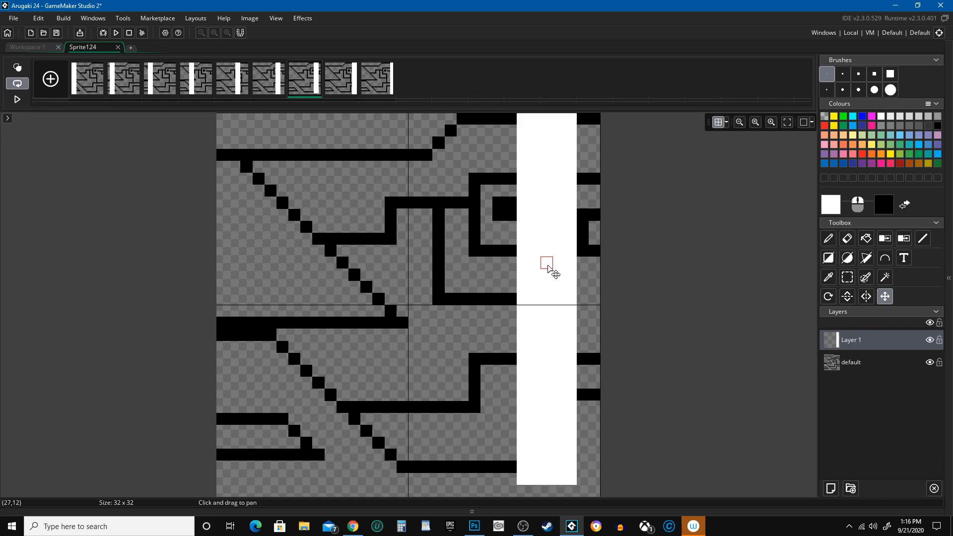
pyautogui.click(23, 99)
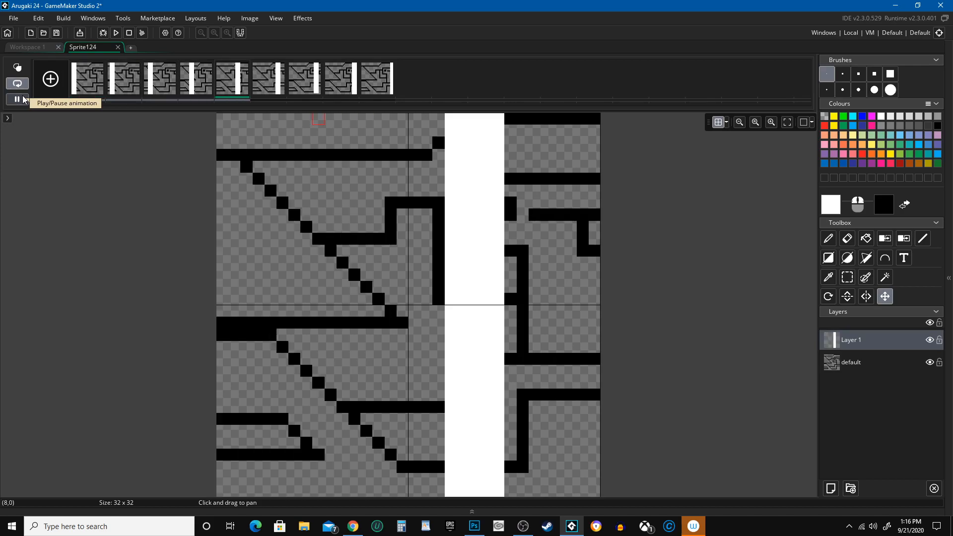
pyautogui.click(17, 99)
# Widen the white strip with vertical lines of brush size 3, along its right side in frame four and left side in frame five.
pyautogui.click(239, 79)
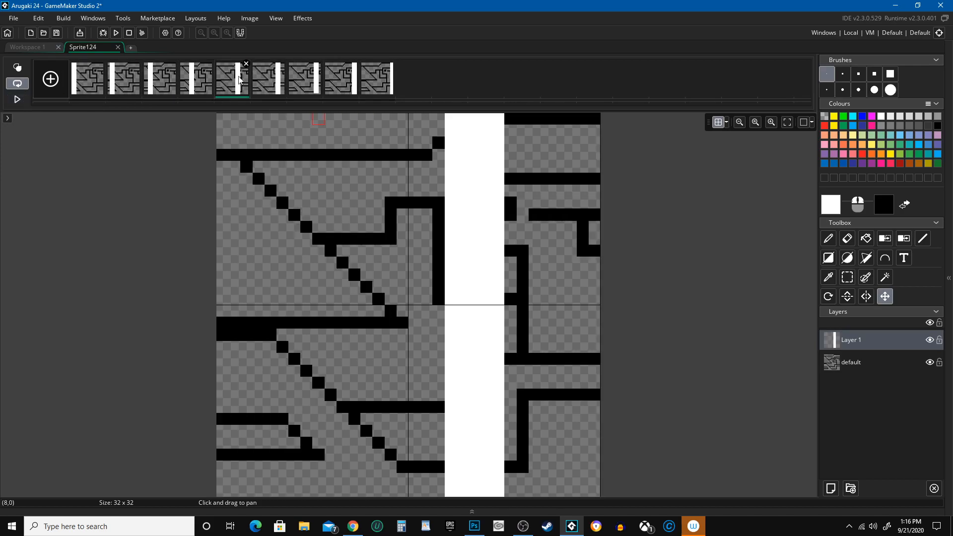
pyautogui.click(205, 85)
pyautogui.click(922, 238)
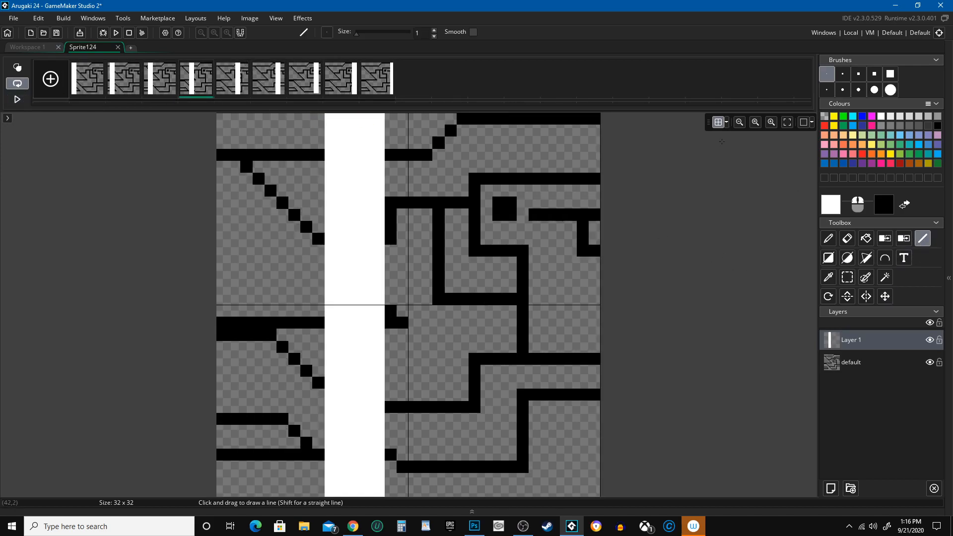
pyautogui.click(842, 73)
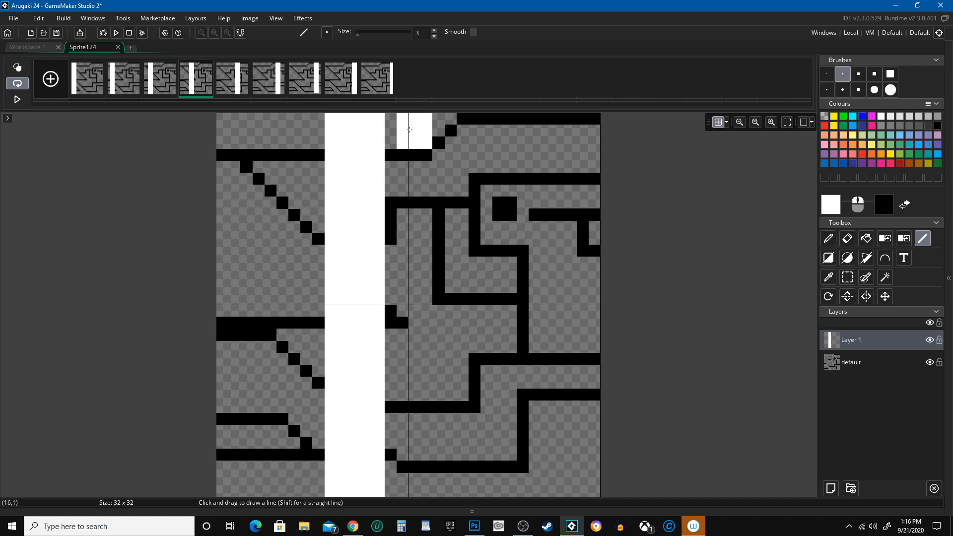
pyautogui.click(400, 132)
pyautogui.moveTo(400, 131)
pyautogui.mouseDown()
pyautogui.moveTo(389, 493)
pyautogui.moveTo(407, 500)
pyautogui.mouseUp()
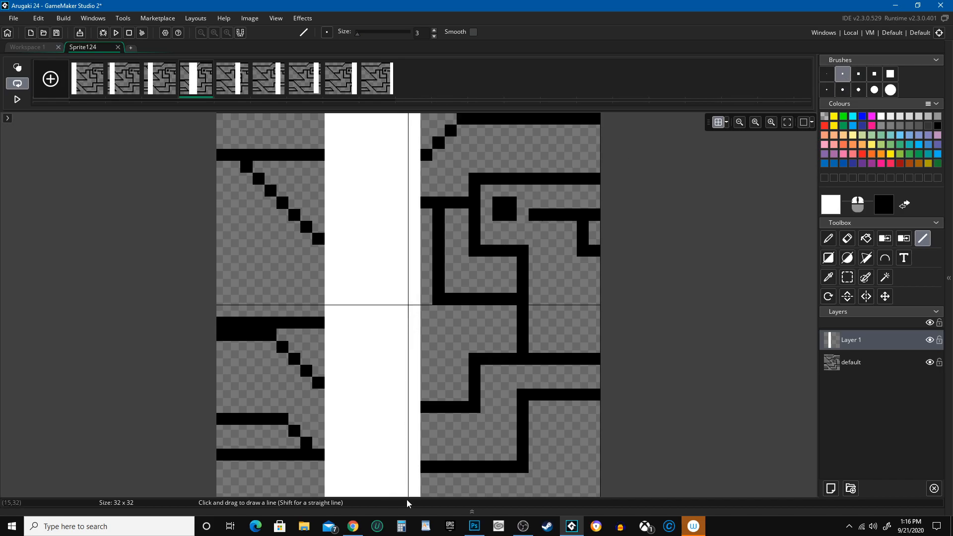
pyautogui.click(223, 87)
pyautogui.moveTo(443, 126)
pyautogui.mouseDown()
pyautogui.moveTo(426, 124)
pyautogui.moveTo(428, 484)
pyautogui.mouseUp()
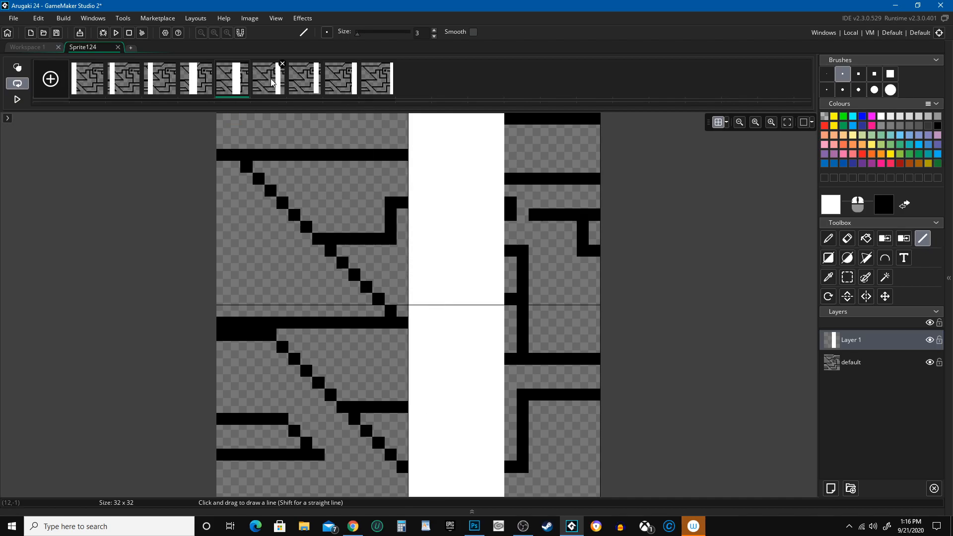
# Play the animation to check the widened strip in the middle frames, and stop it.
pyautogui.click(279, 64)
pyautogui.click(17, 99)
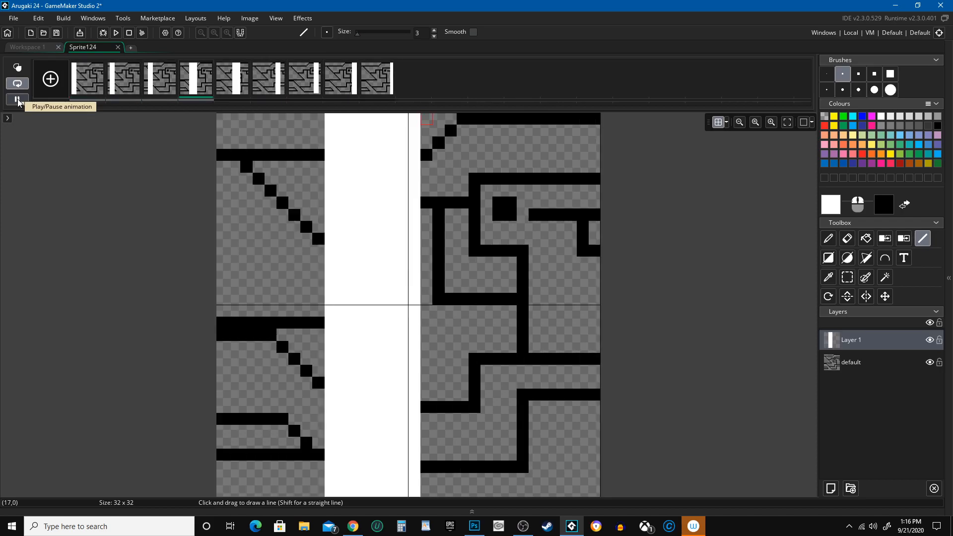
pyautogui.click(17, 100)
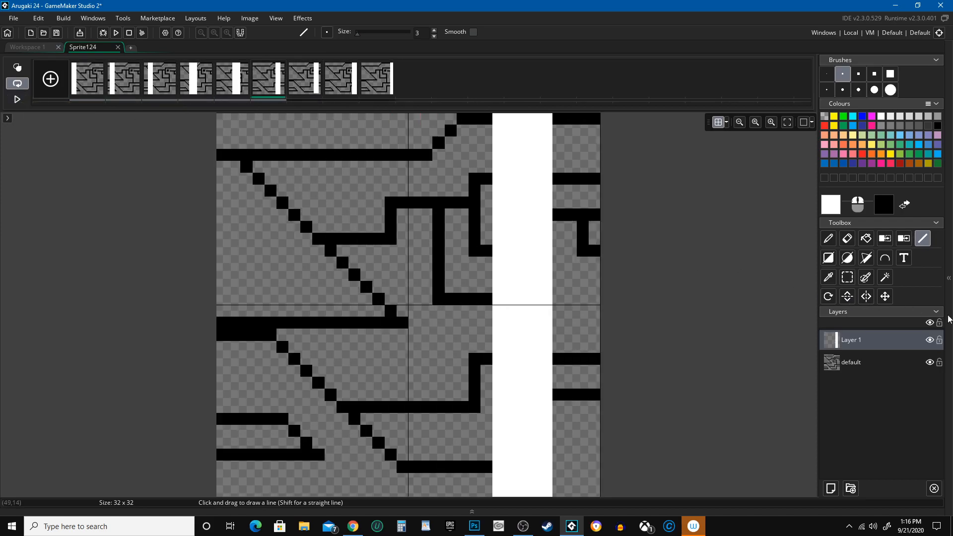
# Select all empty pixels of the default layer using the Magic Wand with contiguous mode off, and show the first frame.
pyautogui.click(874, 364)
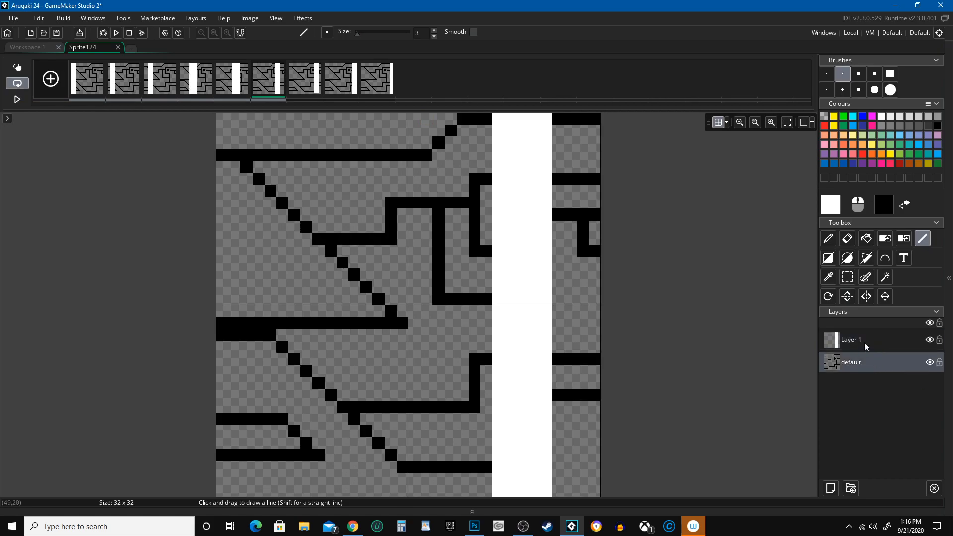
pyautogui.press('w')
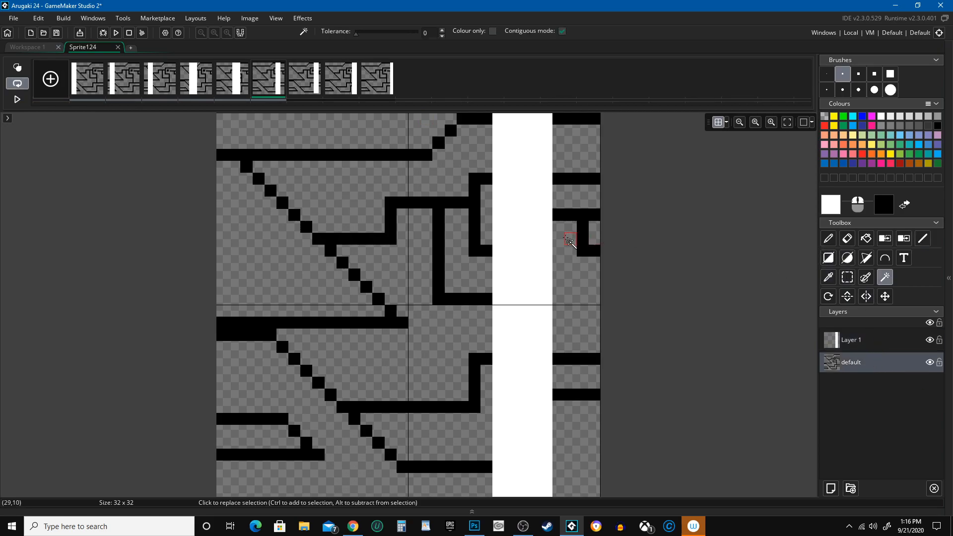
pyautogui.click(357, 136)
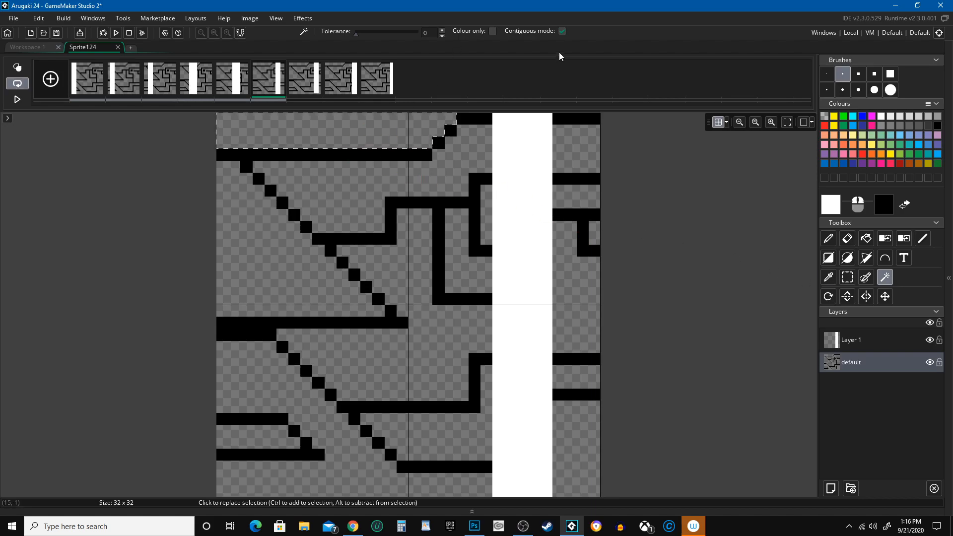
pyautogui.click(563, 31)
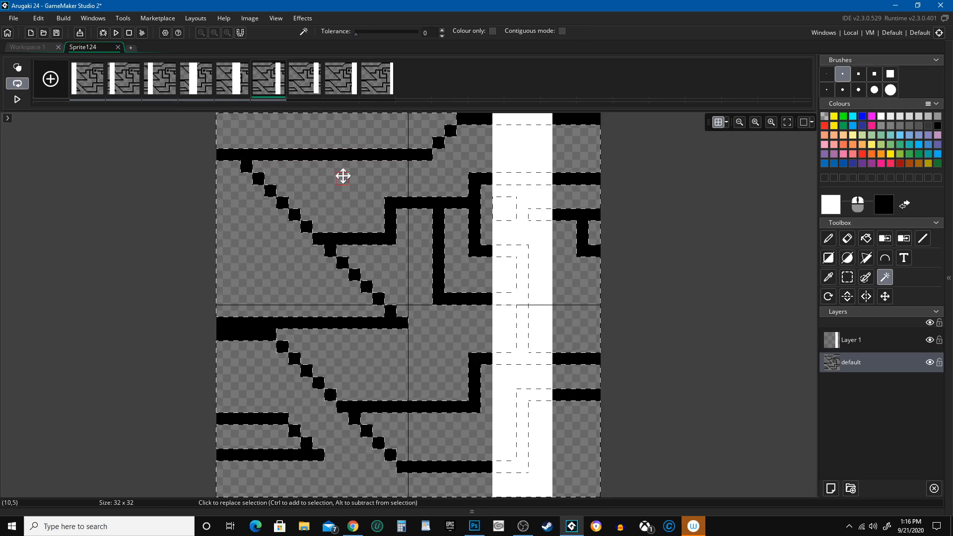
pyautogui.click(93, 75)
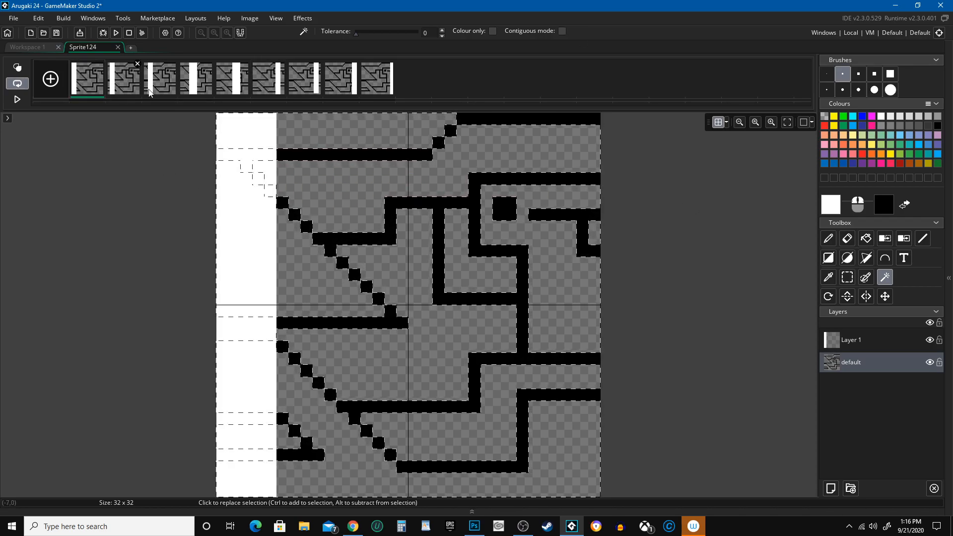
# Make Layer 1 the current layer and clear the selection.
pyautogui.click(848, 341)
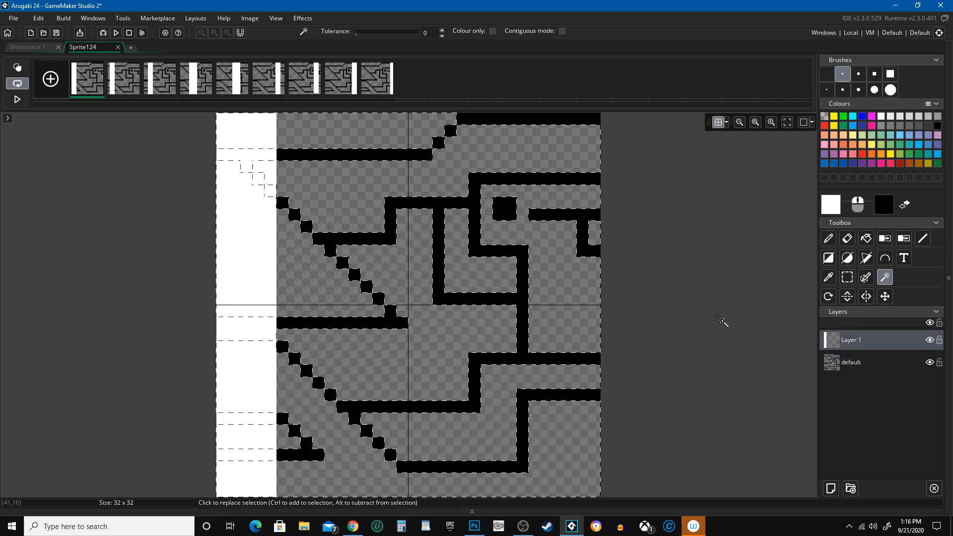
pyautogui.press('s')
pyautogui.click(658, 283)
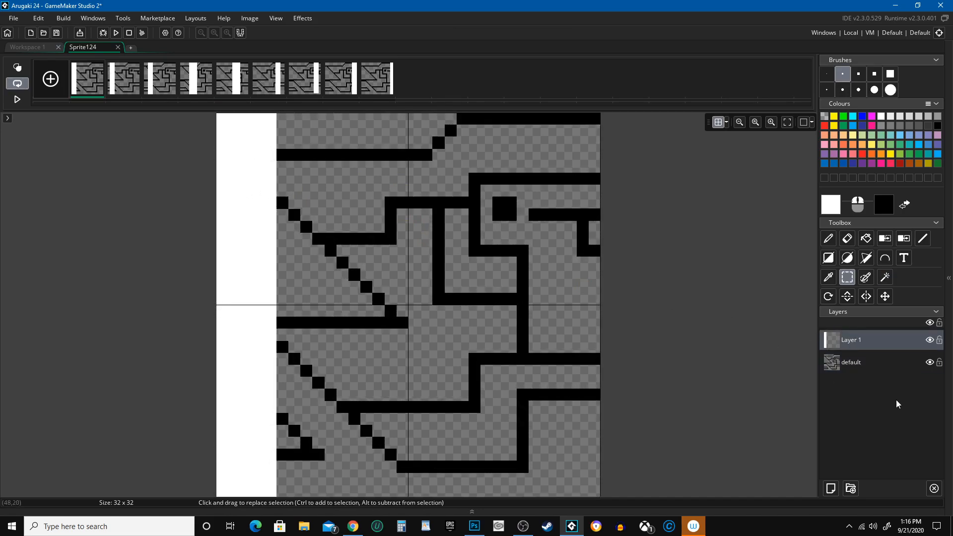
# Try the Add and Subtract blend modes on Layer 1 and play the animation with Subtract.
pyautogui.doubleClick(850, 341)
pyautogui.click(471, 282)
pyautogui.click(462, 303)
pyautogui.click(462, 280)
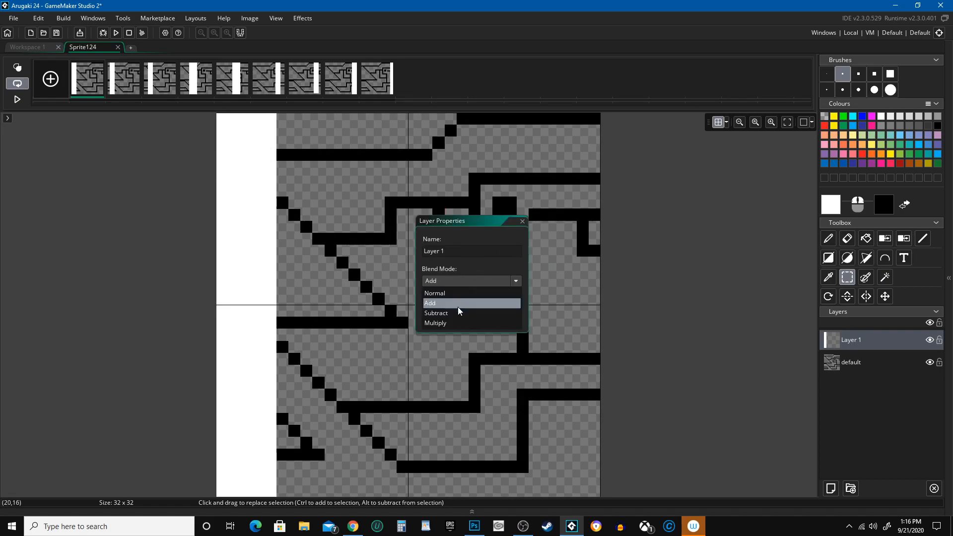
pyautogui.click(457, 313)
pyautogui.click(17, 99)
# Set Layer 1's blend mode to Multiply, and play and stop the animation.
pyautogui.click(463, 281)
pyautogui.click(455, 322)
pyautogui.click(17, 100)
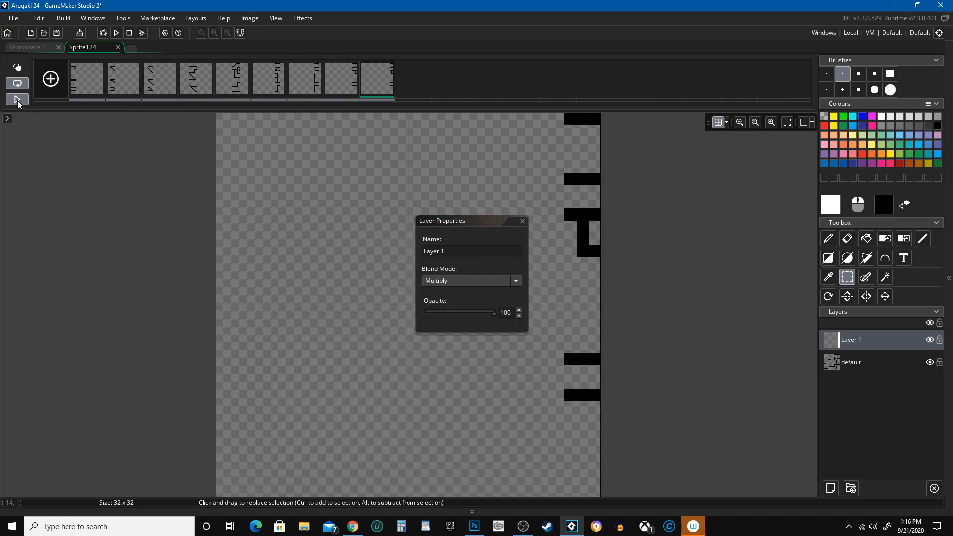
pyautogui.click(17, 100)
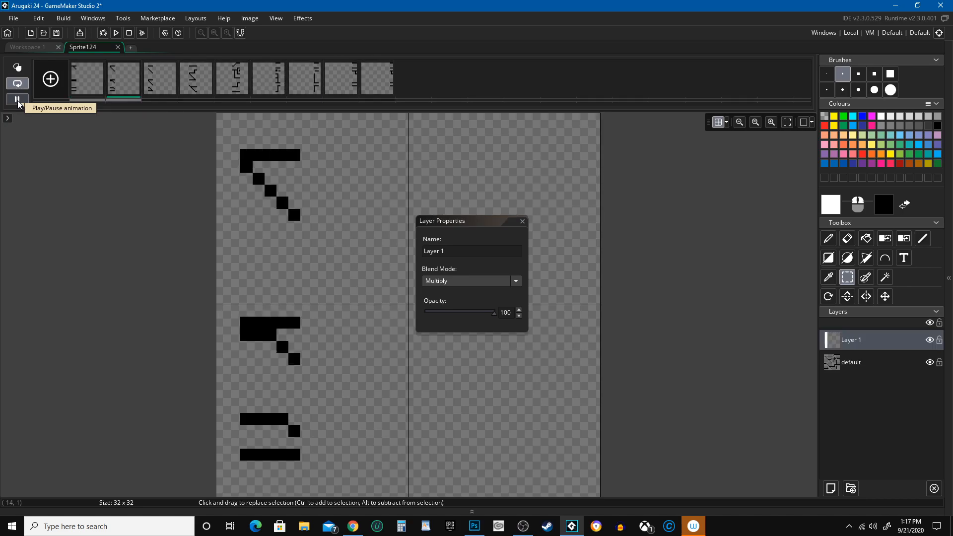
pyautogui.click(17, 100)
# Restore Layer 1's blend mode to Normal and close the layer properties.
pyautogui.click(463, 283)
pyautogui.click(469, 294)
pyautogui.click(525, 224)
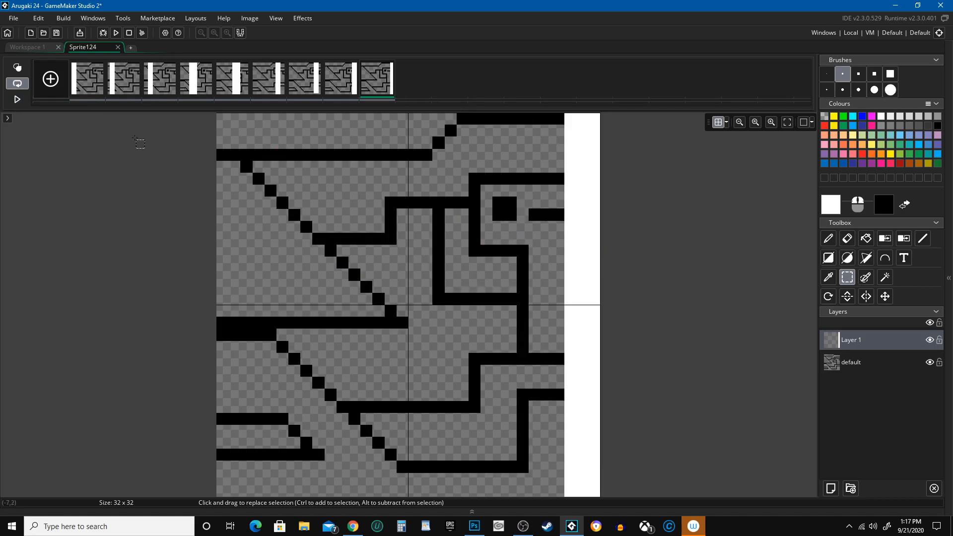
# Select the default layer's empty pixels again with the Magic Wand, and return to Layer 1 in the first frame.
pyautogui.click(862, 368)
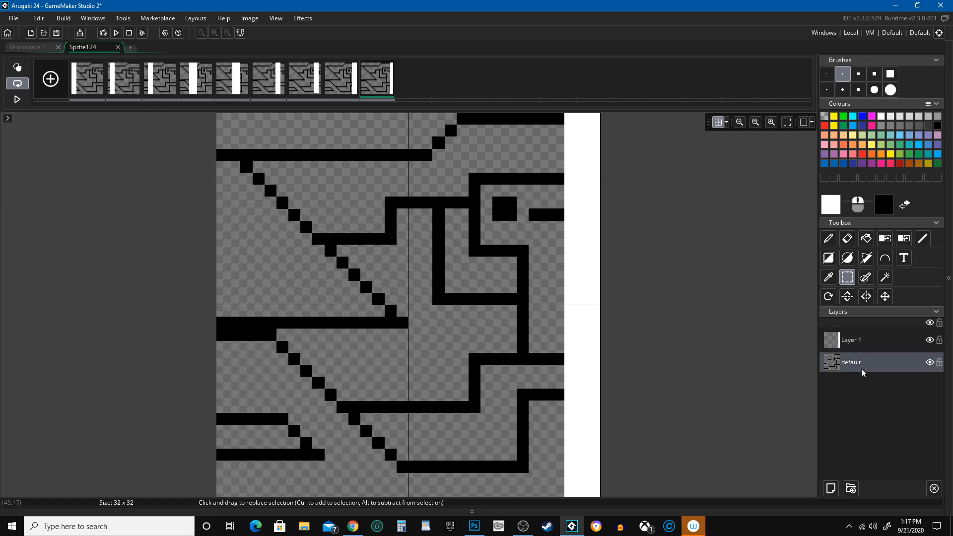
pyautogui.press('w')
pyautogui.click(489, 238)
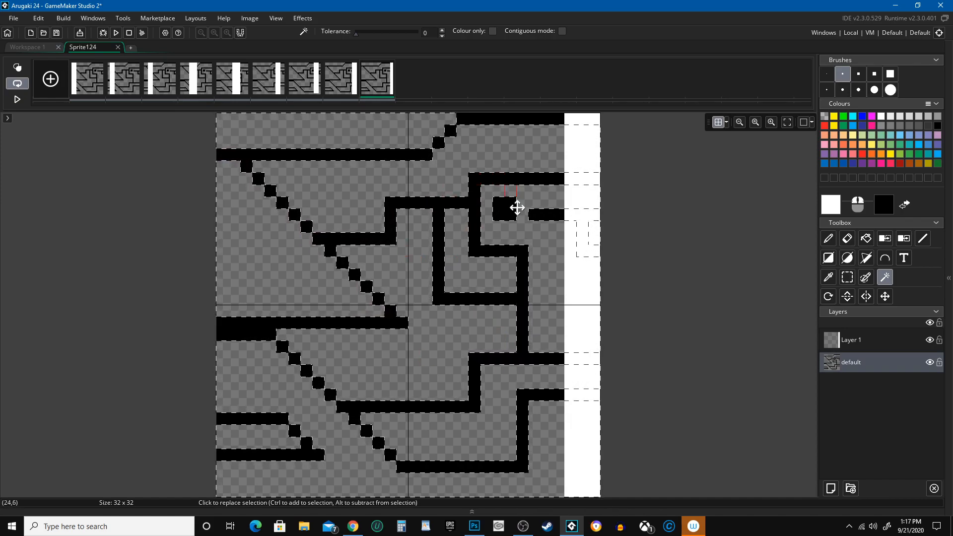
pyautogui.click(895, 341)
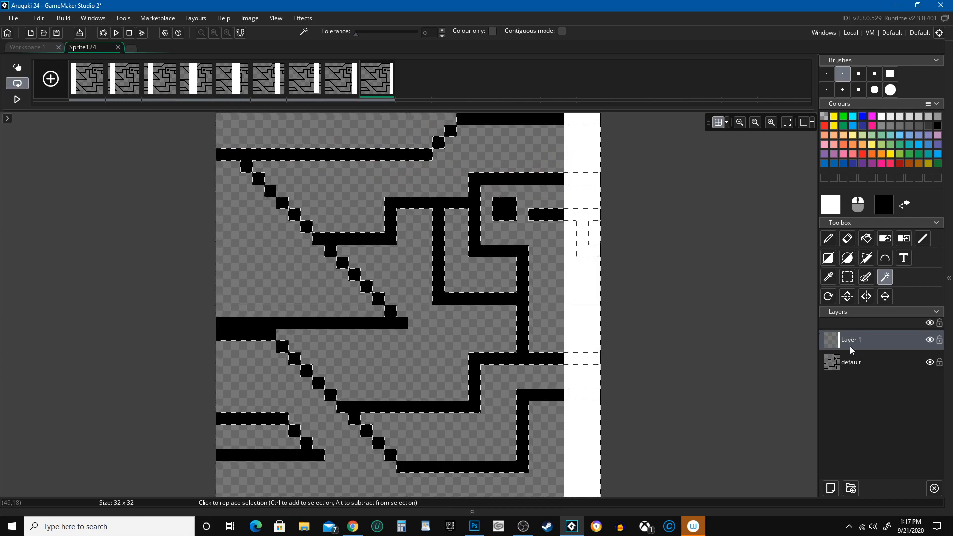
pyautogui.click(97, 88)
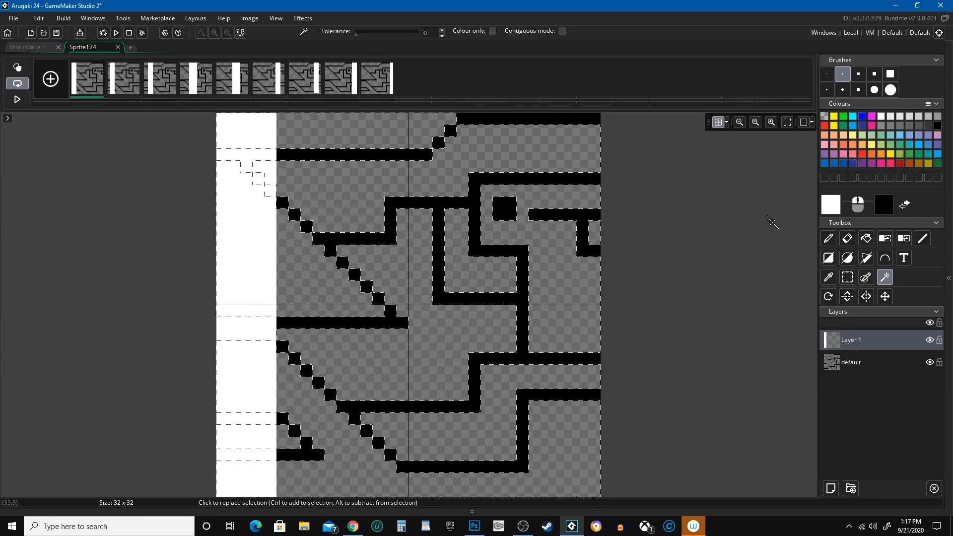
# Erase the first frame's white strip outside the circuit lines with a square eraser of size 15.
pyautogui.click(848, 238)
pyautogui.click(891, 76)
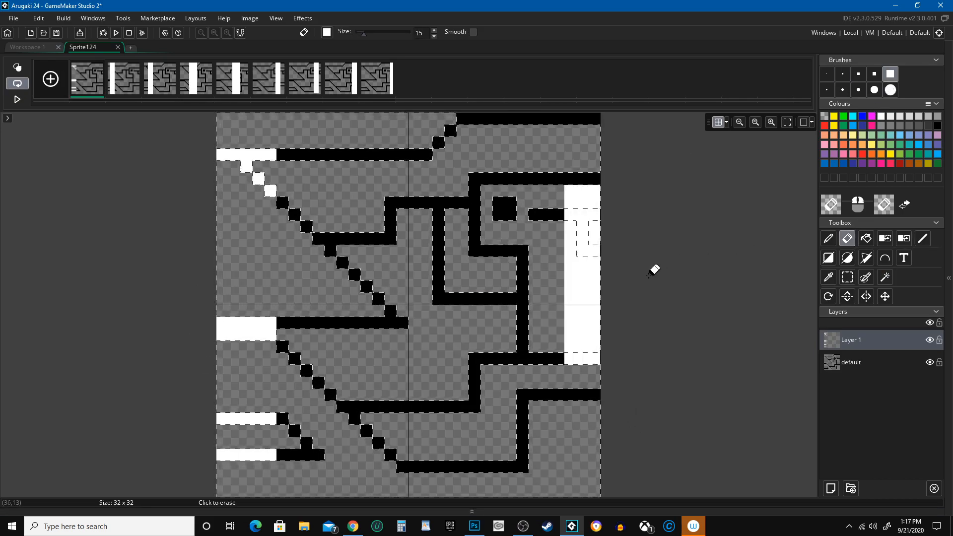
pyautogui.press('Right')
pyautogui.press('Left')
pyautogui.press('Right')
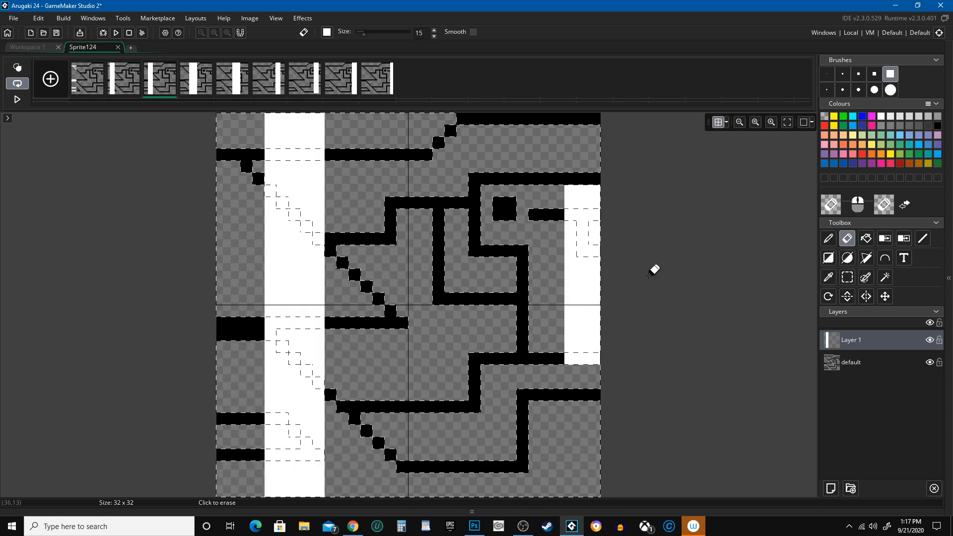
# Erase the white strip outside the circuit lines on Layer 1 in frames two to seven.
pyautogui.press('Left')
pyautogui.press('Left')
pyautogui.press('Right')
pyautogui.press('Right')
pyautogui.press('Right')
pyautogui.press('Right')
pyautogui.press('Right')
pyautogui.press('Right')
pyautogui.press('Right')
pyautogui.press('Right')
pyautogui.press('Right')
pyautogui.press('Left')
pyautogui.press('Left')
pyautogui.press('Right')
pyautogui.press('Right')
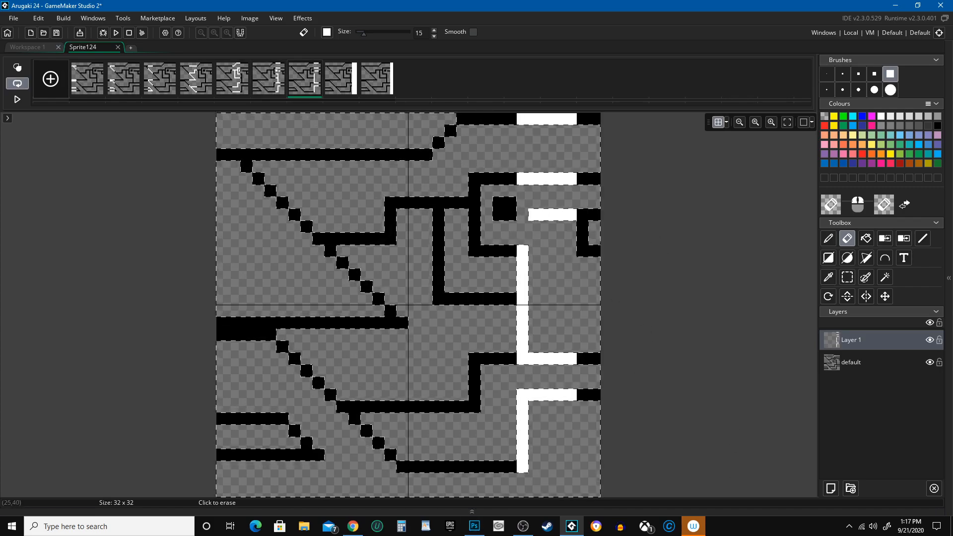
# Erase the white strip outside the circuit lines in frames eight and nine, and preview the finished animation.
pyautogui.press('Right')
pyautogui.press('Right')
pyautogui.press('Right')
pyautogui.press('Right')
pyautogui.press('Right')
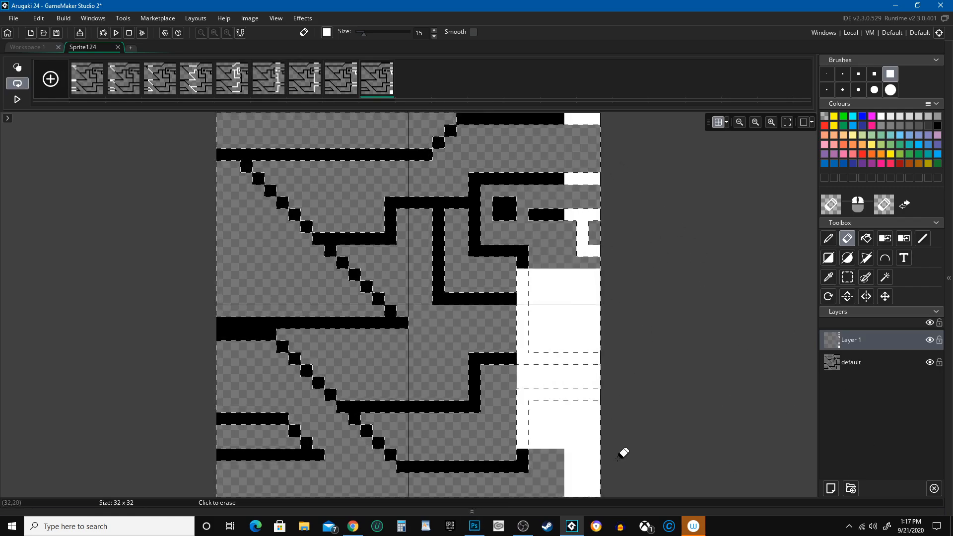
pyautogui.click(22, 100)
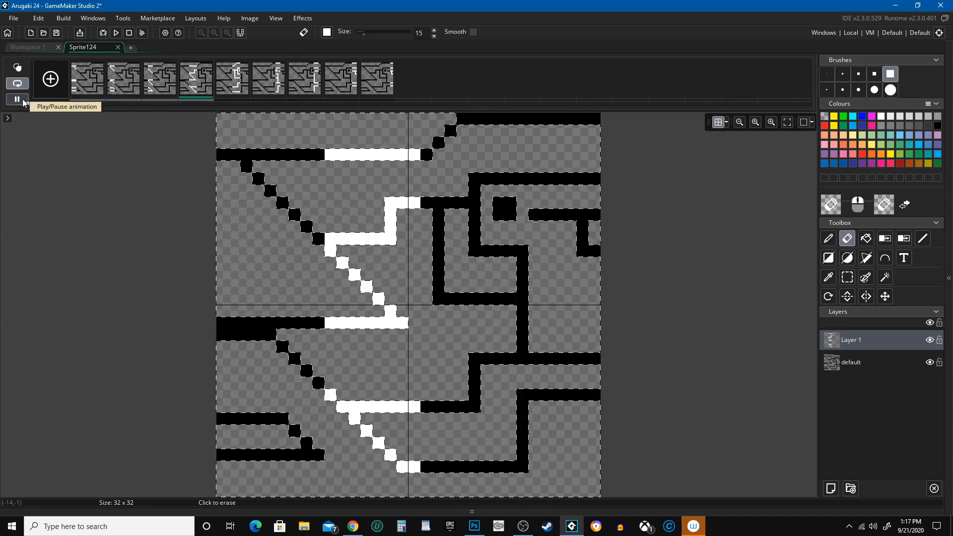
pyautogui.click(22, 99)
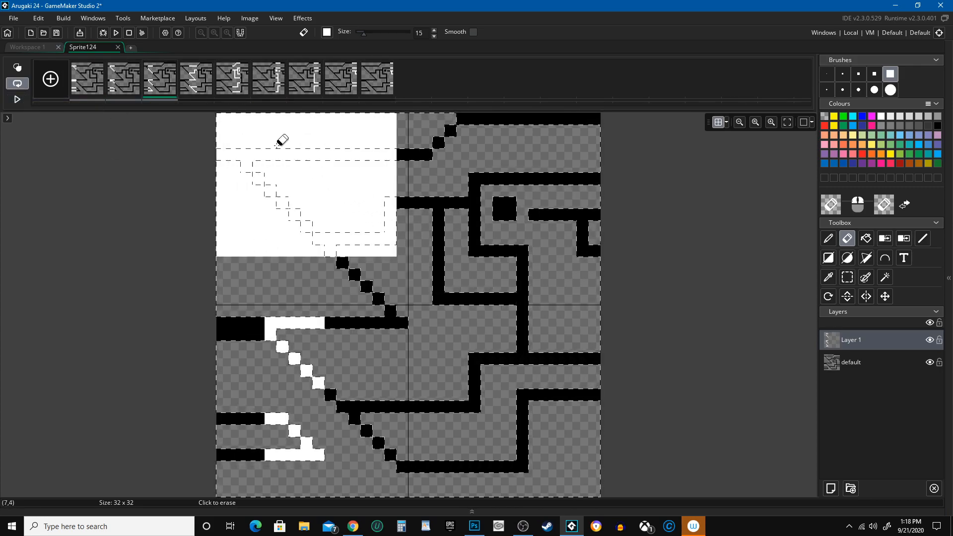
# Hide the default layer, clear the selection, and play the white pulse animation on its own.
pyautogui.click(929, 363)
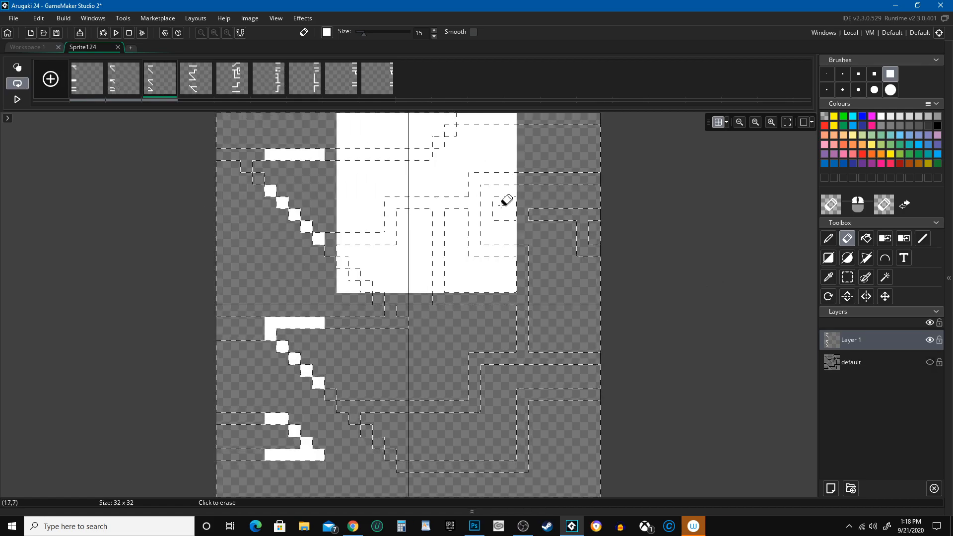
pyautogui.press('s')
pyautogui.click(298, 166)
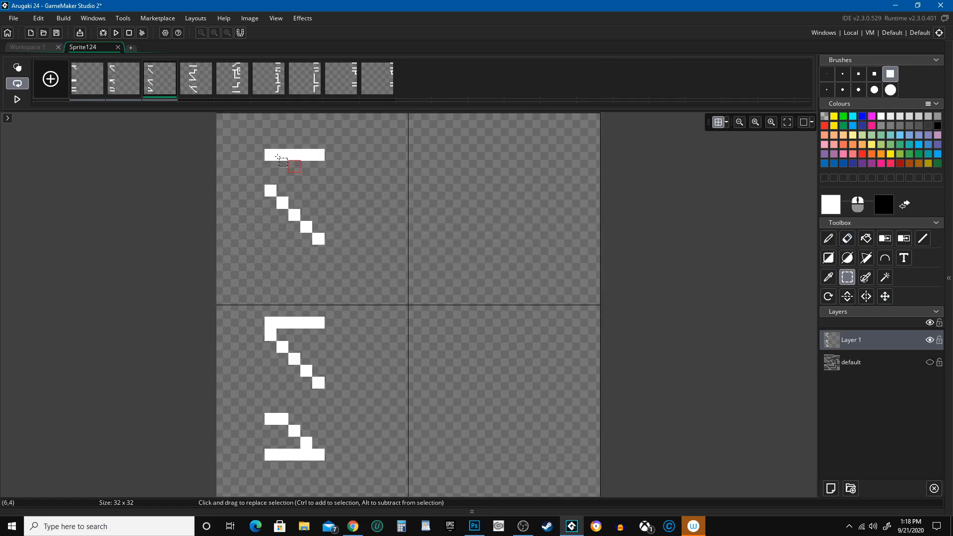
pyautogui.click(12, 104)
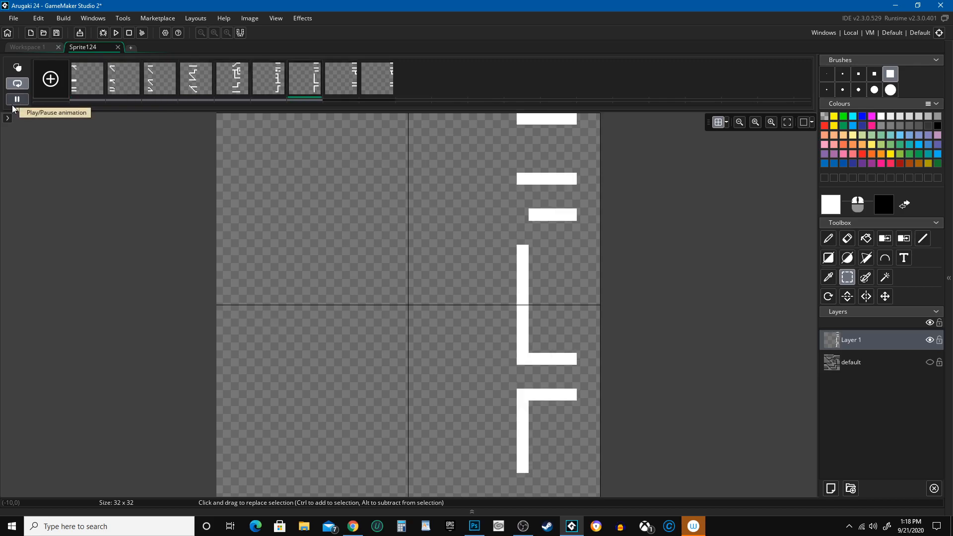
# Preview the pulse animation in the Sprite124 sprite editor, pause it, and return to editing the image.
pyautogui.click(118, 47)
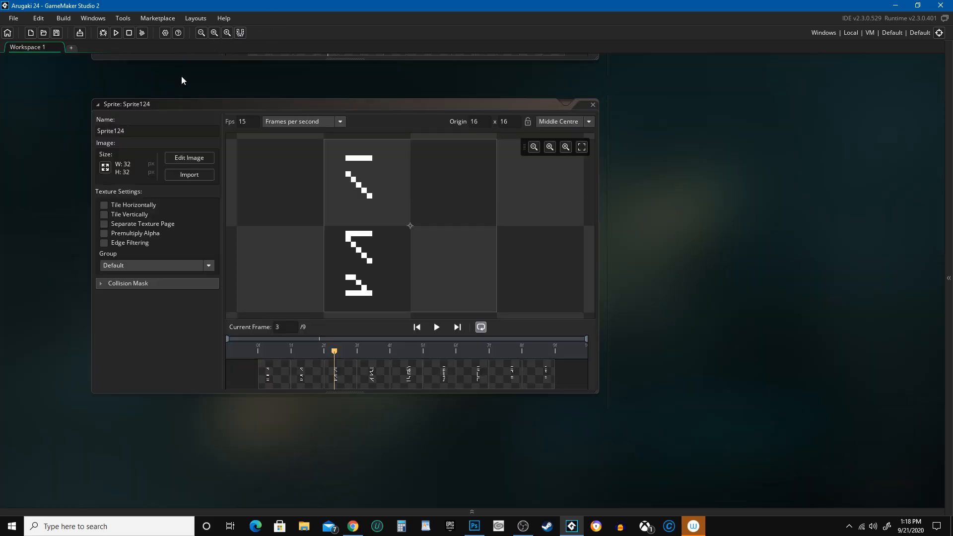
pyautogui.click(437, 331)
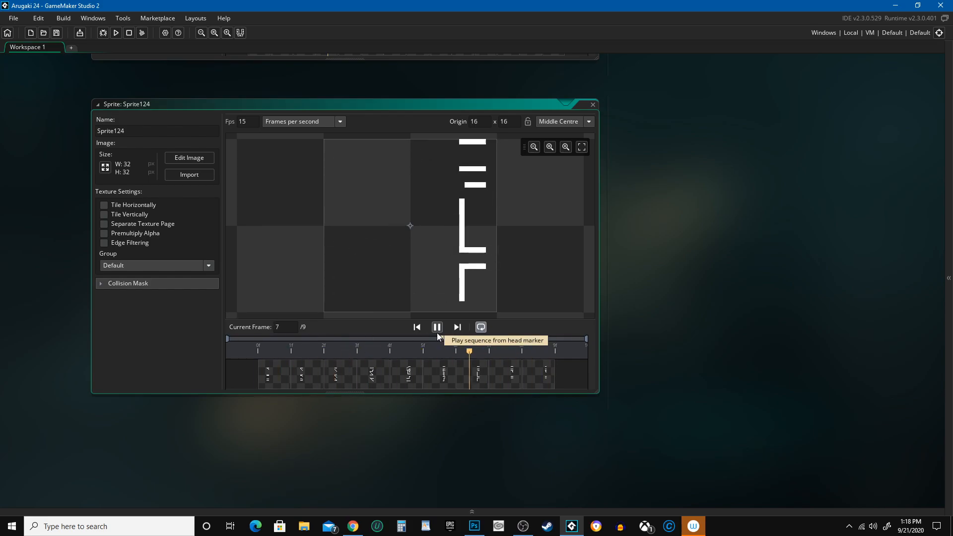
pyautogui.click(437, 328)
pyautogui.click(183, 157)
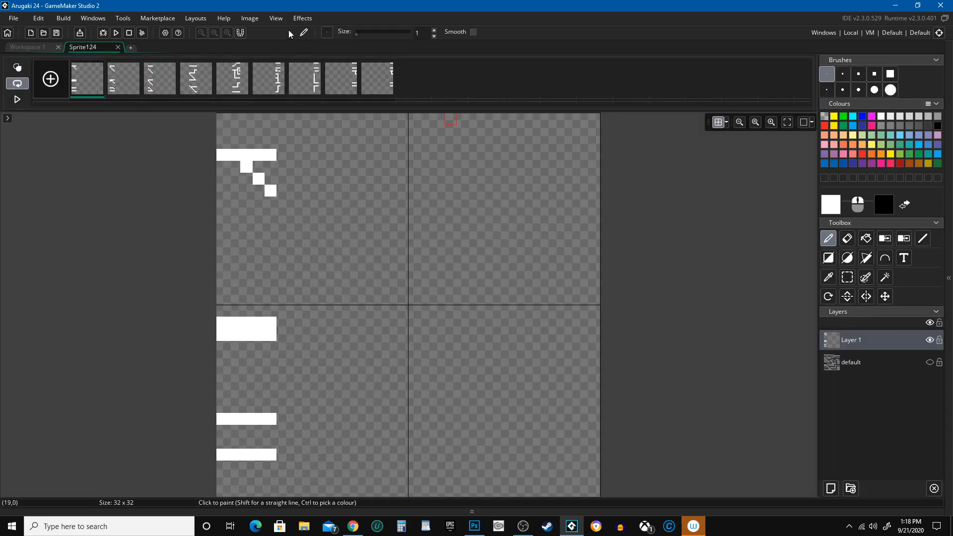
# Duplicate Layer 1 and select the original layer beneath the copy.
pyautogui.click(311, 29)
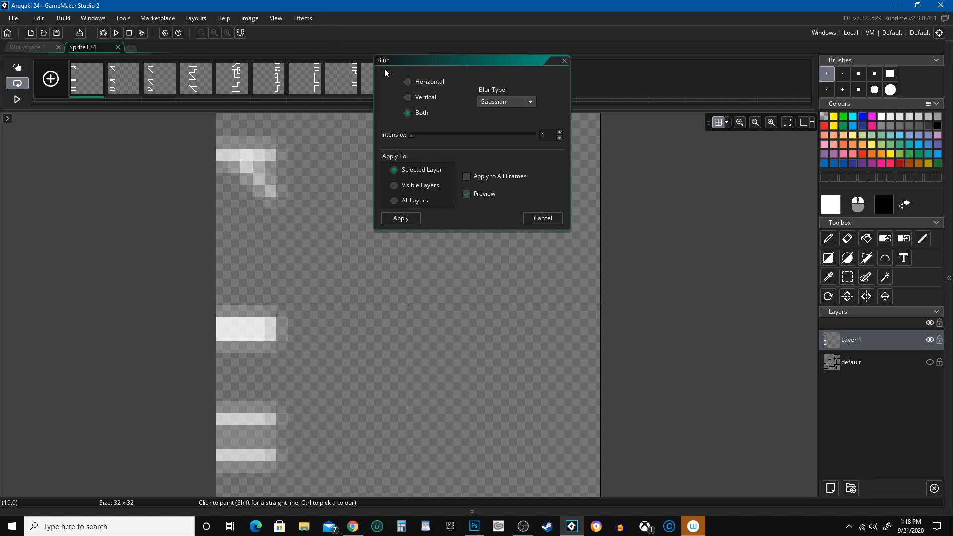
pyautogui.click(545, 217)
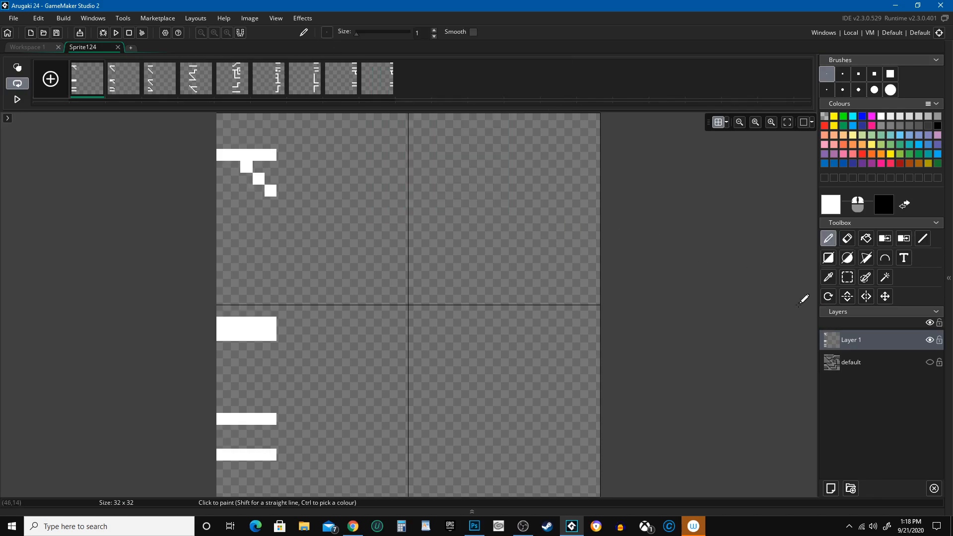
pyautogui.rightClick(850, 343)
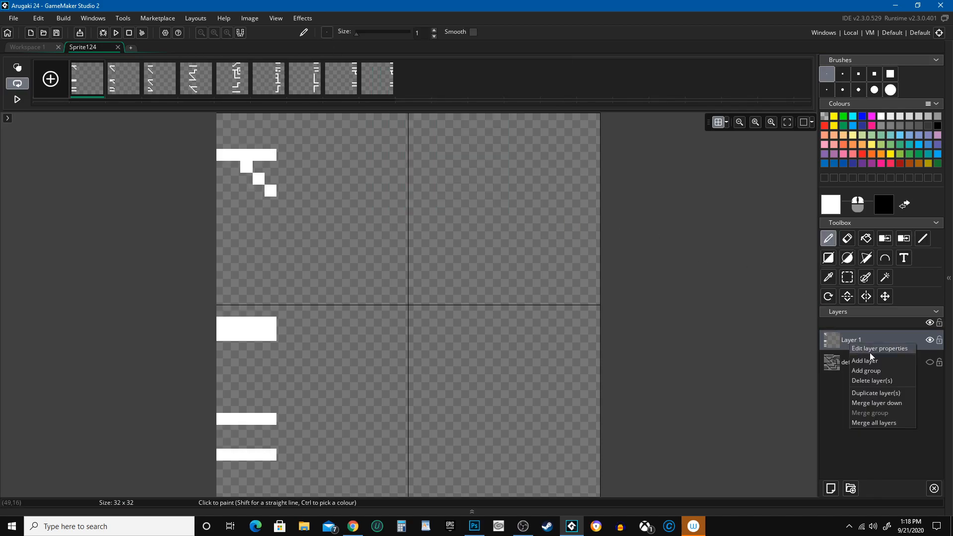
pyautogui.click(878, 393)
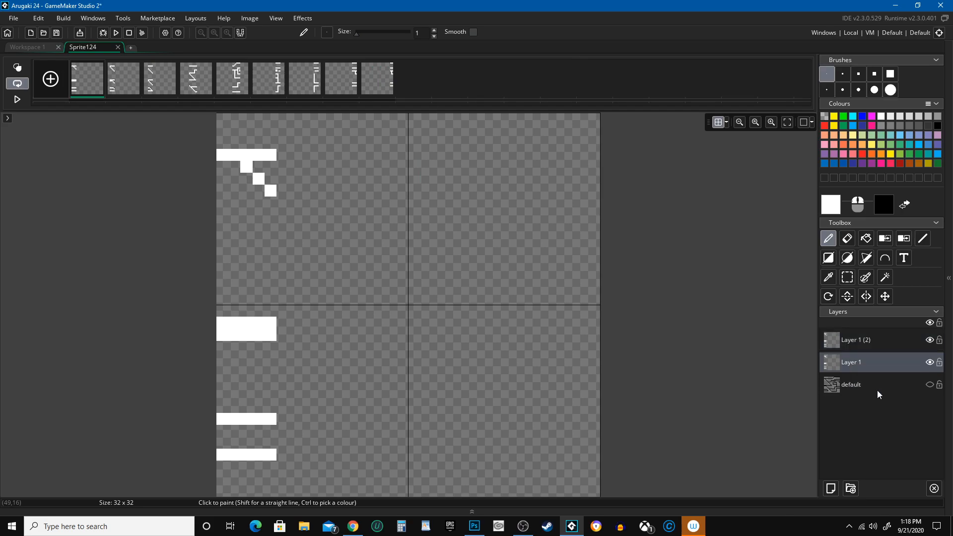
pyautogui.doubleClick(855, 365)
pyautogui.click(522, 222)
# Set up a Blur effect with intensity 3 on Layer 1, try the vertical direction, and settle on both directions.
pyautogui.click(301, 29)
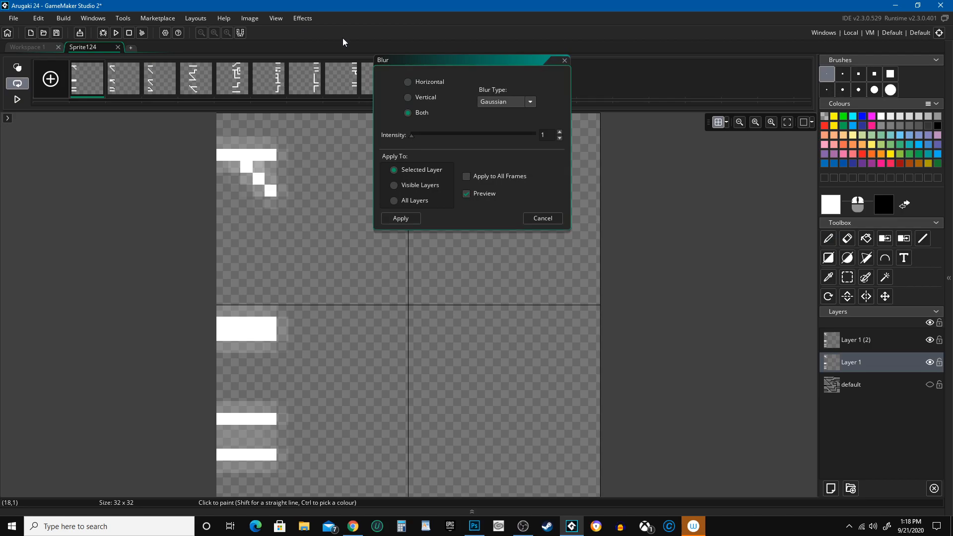
pyautogui.click(560, 133)
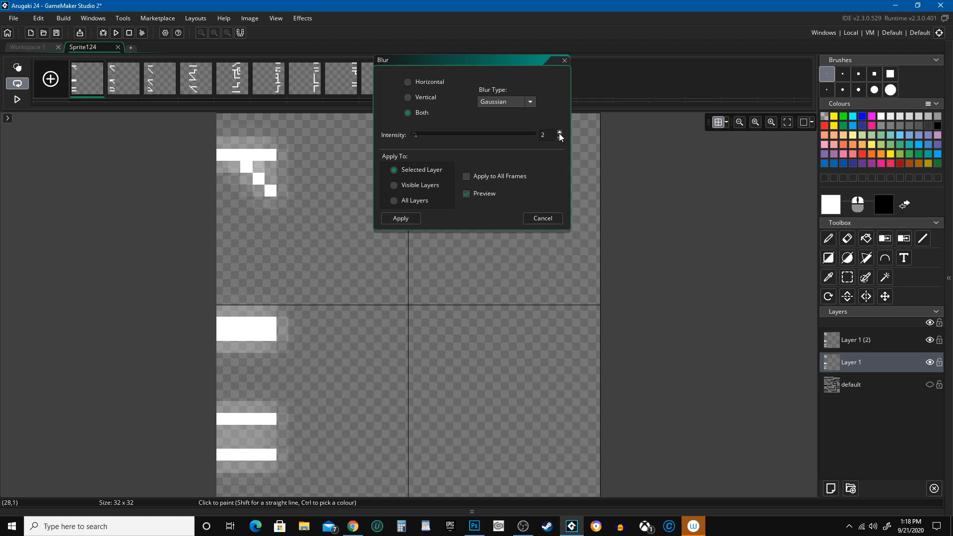
pyautogui.click(559, 132)
pyautogui.click(418, 99)
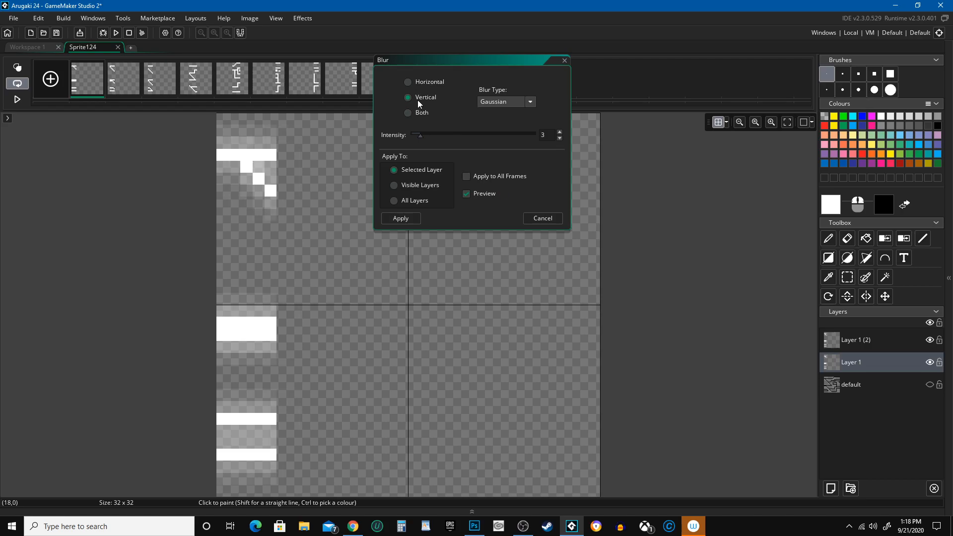
pyautogui.click(418, 84)
pyautogui.click(418, 111)
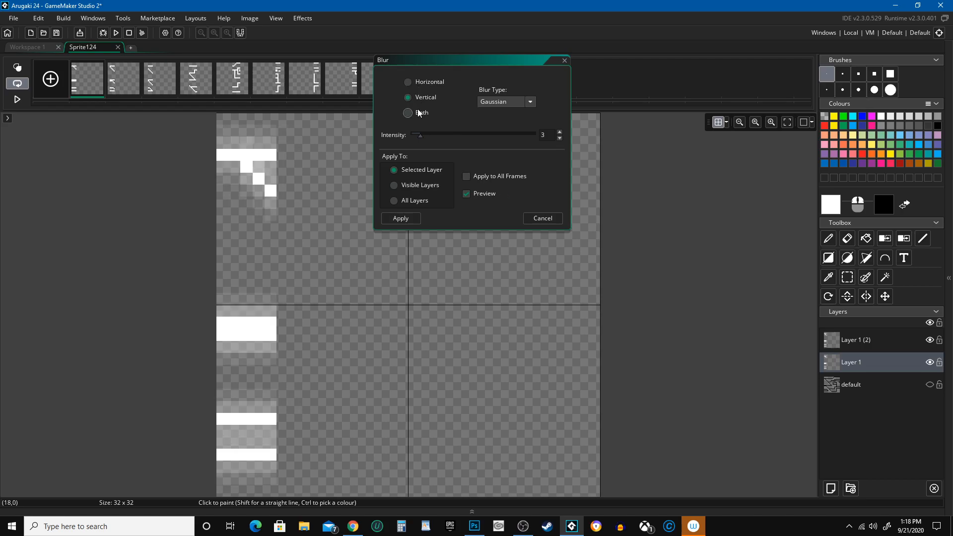
# Keep the blur type Gaussian and apply it to the selected layer only, across all frames.
pyautogui.click(512, 104)
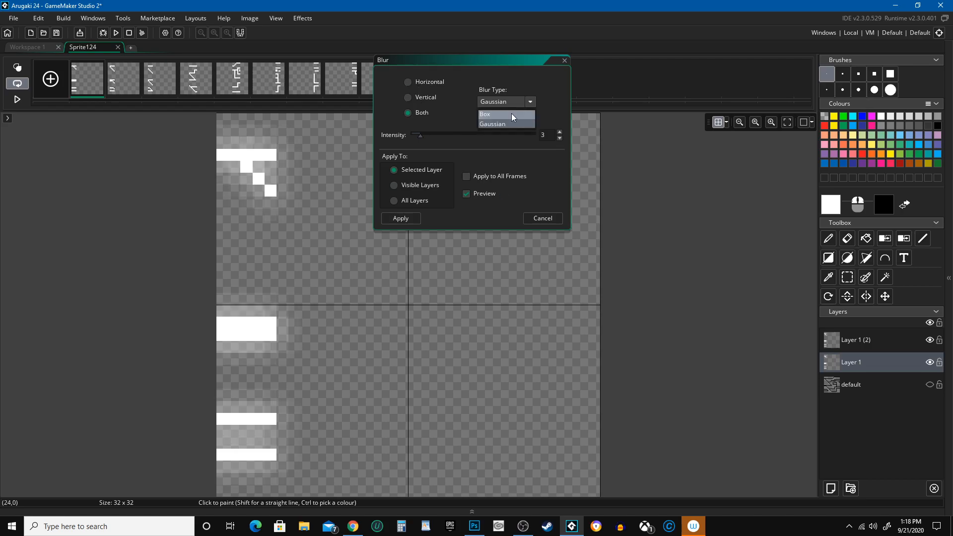
pyautogui.click(484, 161)
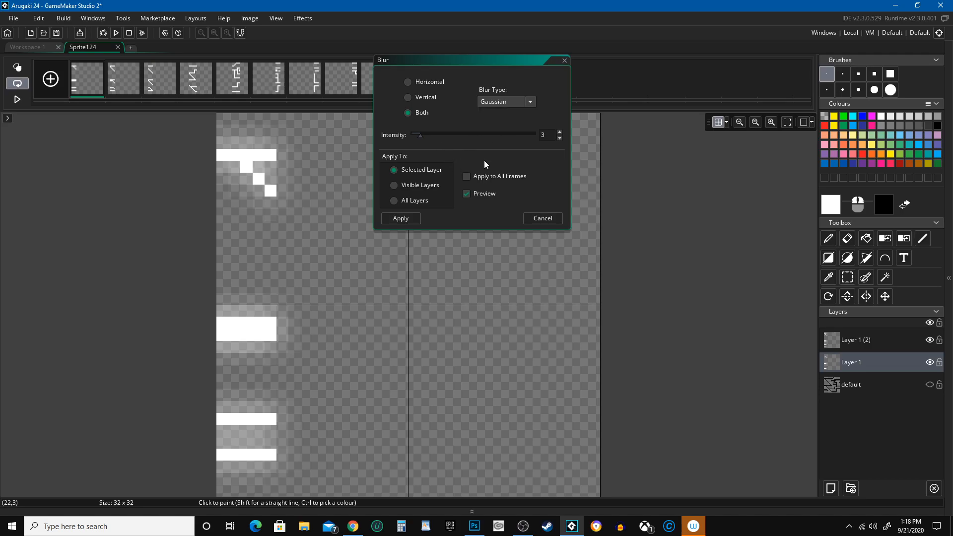
pyautogui.click(420, 187)
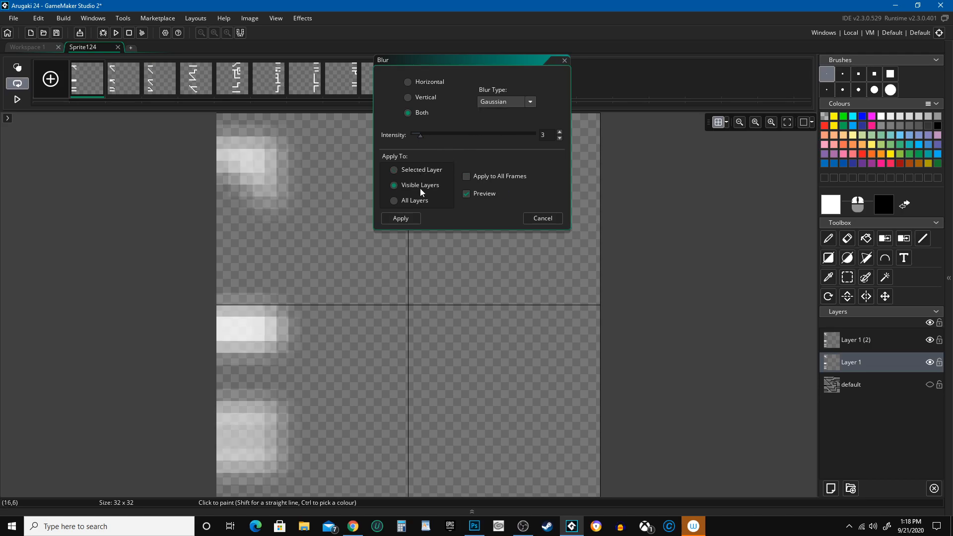
pyautogui.click(415, 201)
pyautogui.click(422, 169)
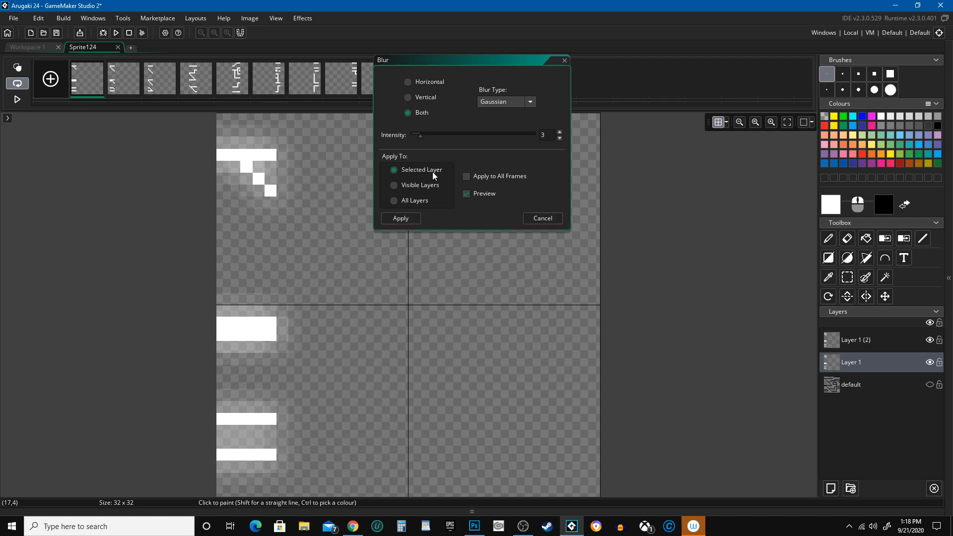
pyautogui.click(498, 176)
pyautogui.click(407, 222)
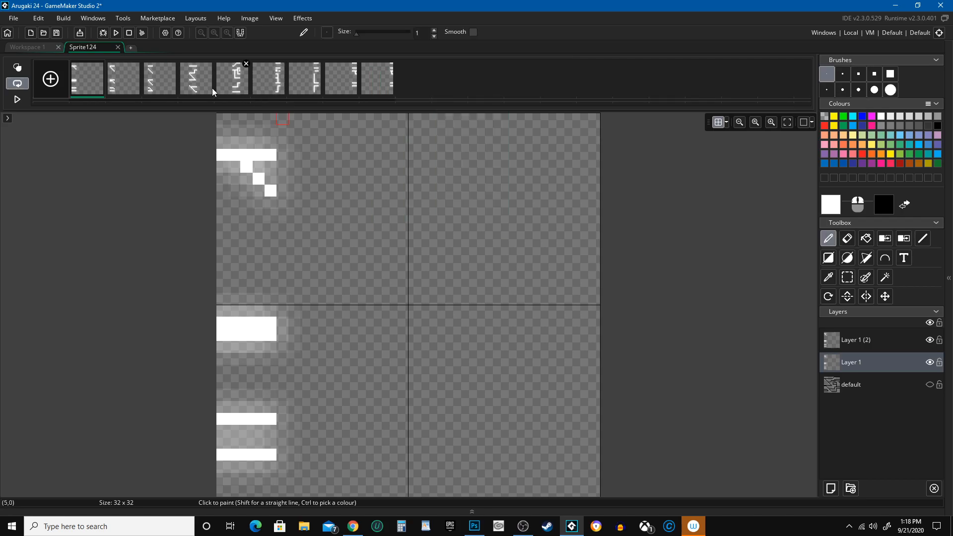
# Examine the blurred glow in frames three to nine, then play and pause the animation.
pyautogui.click(157, 79)
pyautogui.click(196, 80)
pyautogui.click(232, 82)
pyautogui.click(260, 82)
pyautogui.click(305, 82)
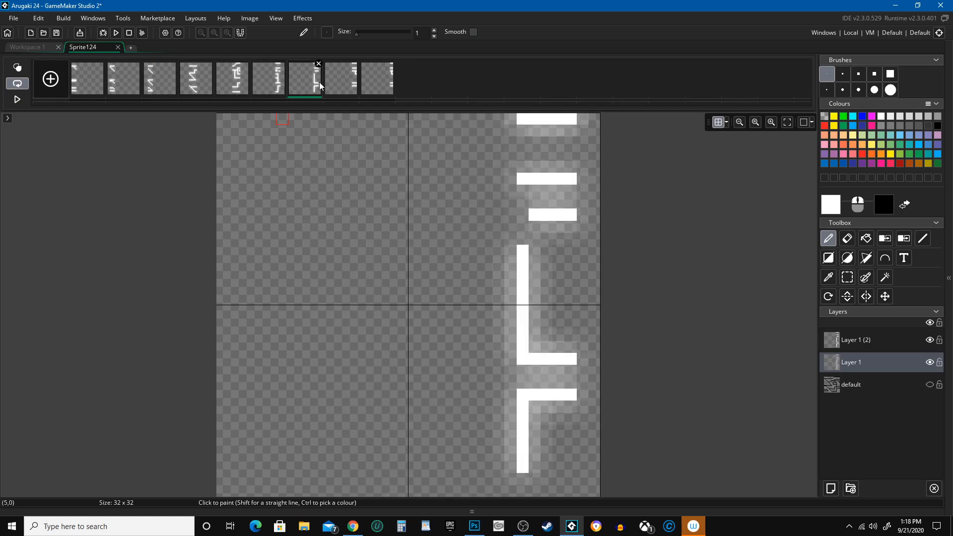
pyautogui.click(341, 83)
pyautogui.click(365, 83)
pyautogui.click(17, 100)
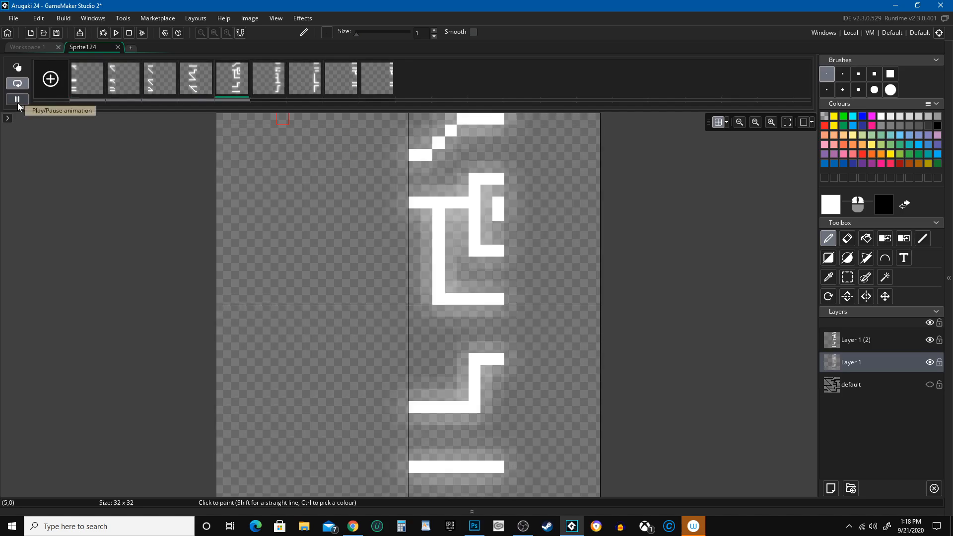
pyautogui.click(17, 103)
# Show the default layer and preview the glowing circuit animation in both the image editor and the sprite editor.
pyautogui.click(930, 385)
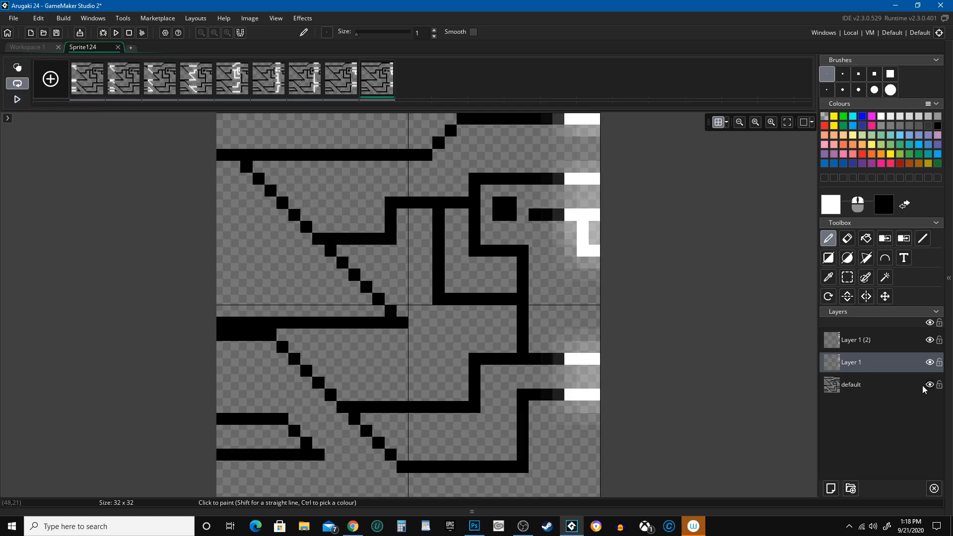
pyautogui.click(17, 102)
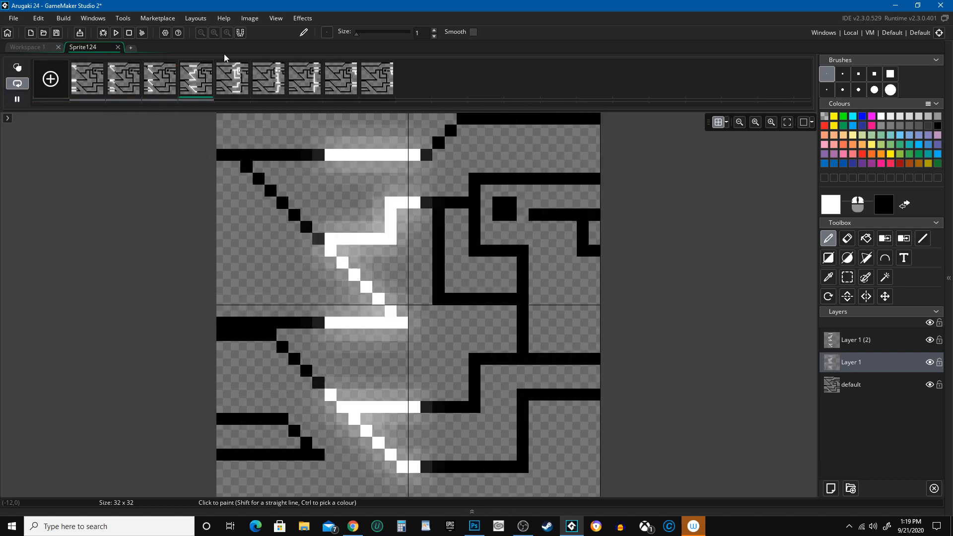
pyautogui.click(118, 47)
pyautogui.click(441, 330)
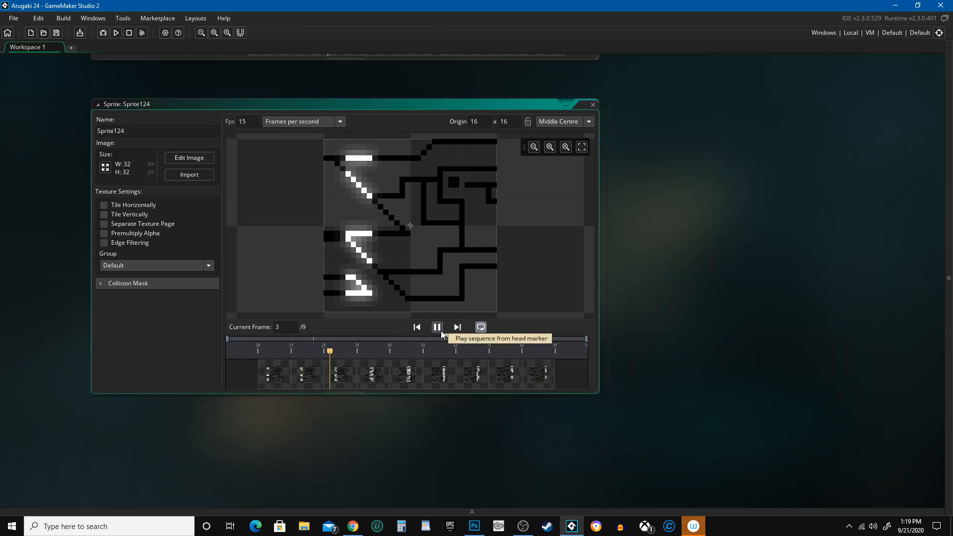
pyautogui.click(441, 330)
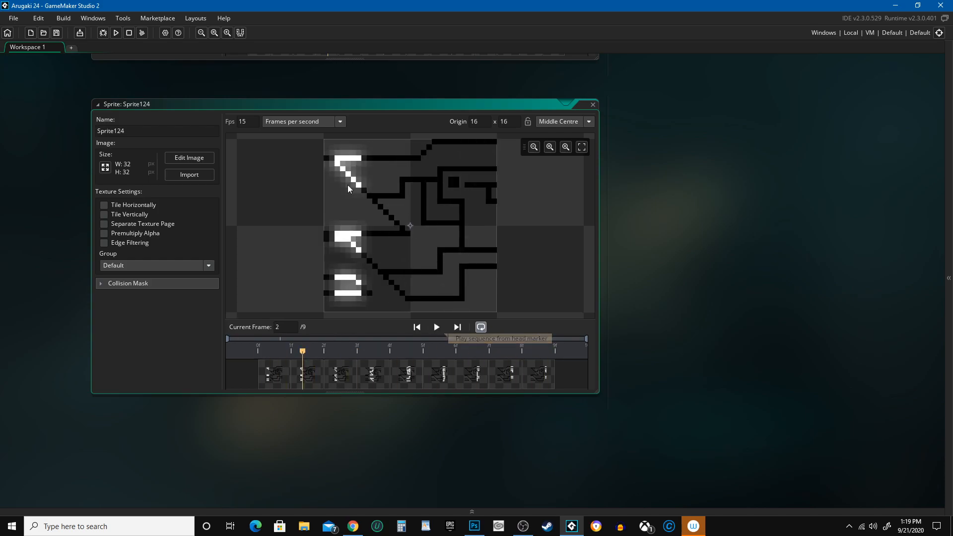
# Reopen the sprite's image for editing and hide Layer 1 (2) and Layer 1.
pyautogui.click(186, 158)
pyautogui.click(930, 340)
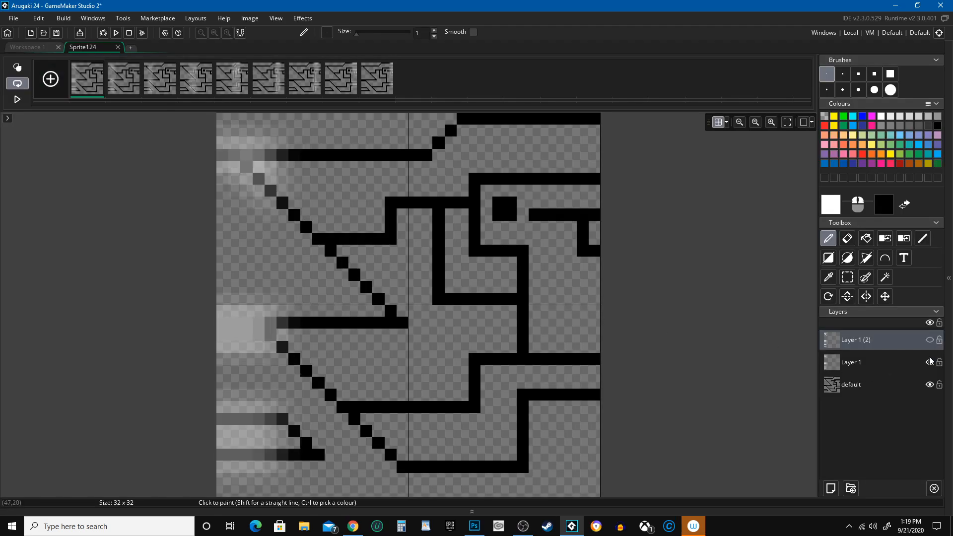
pyautogui.click(930, 363)
# Delete every frame except the first.
pyautogui.click(138, 63)
pyautogui.click(138, 64)
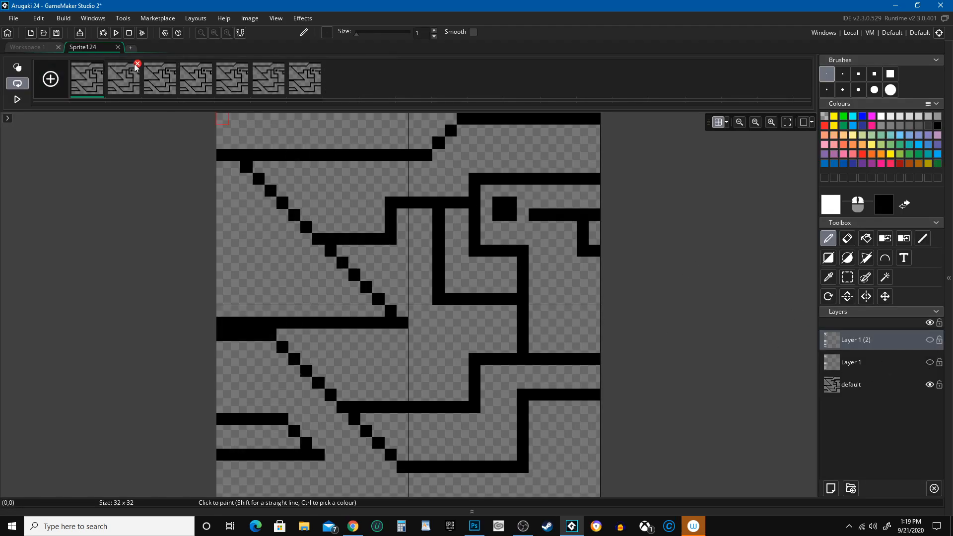
pyautogui.click(138, 64)
pyautogui.click(138, 64)
pyautogui.click(138, 64)
pyautogui.click(138, 63)
pyautogui.click(137, 64)
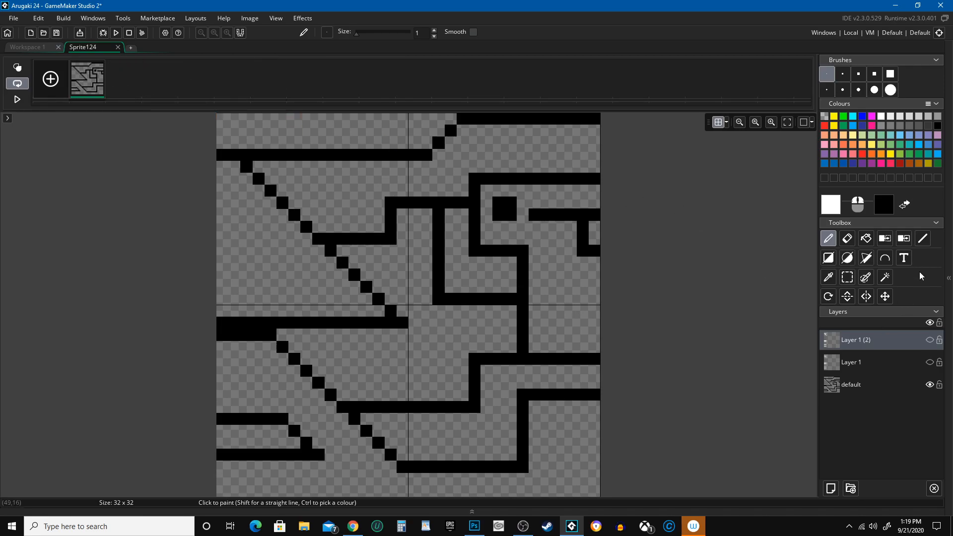
# Draw a white right-pointing chevron on a new layer with the Line tool and a size 3 square brush, keeping a single frame.
pyautogui.click(921, 239)
pyautogui.click(842, 76)
pyautogui.rightClick(292, 130)
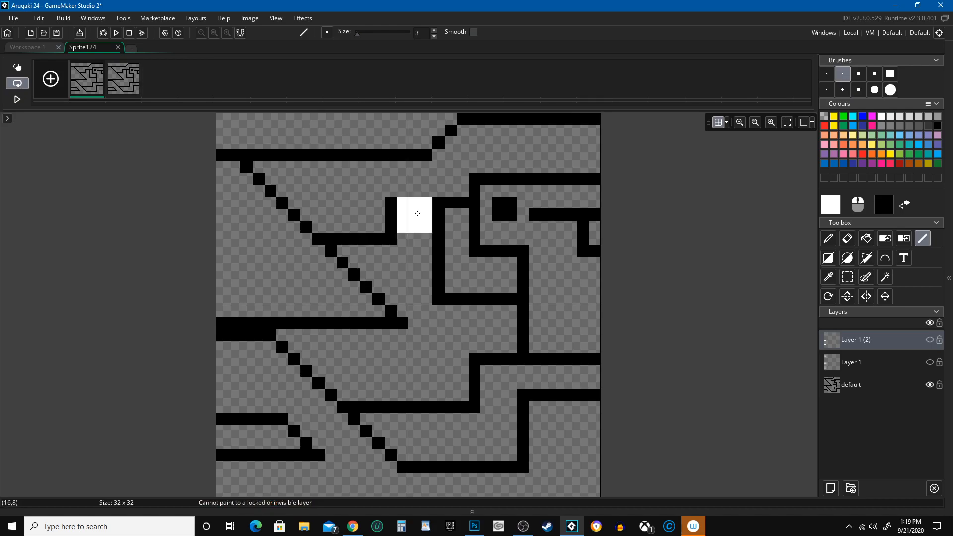
pyautogui.click(137, 65)
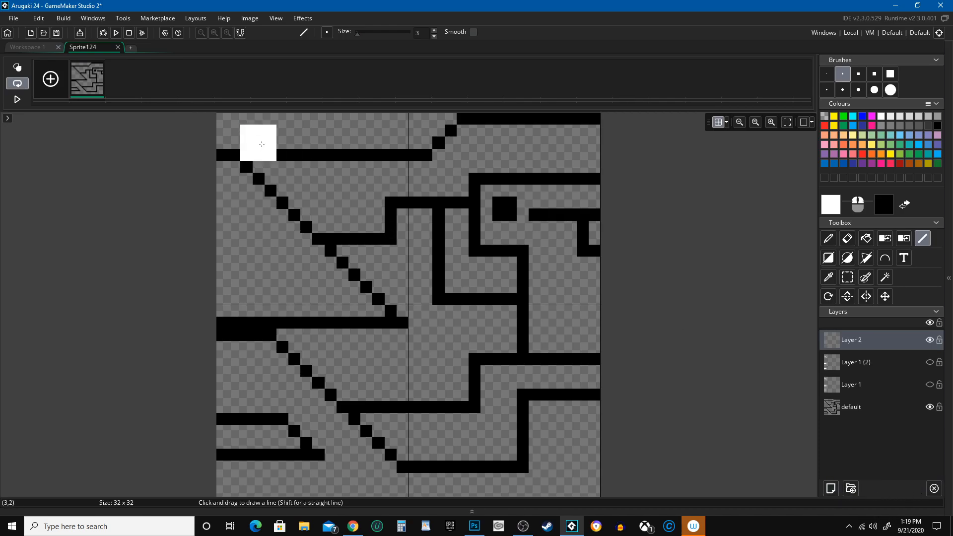
pyautogui.moveTo(238, 133)
pyautogui.mouseDown()
pyautogui.moveTo(408, 271)
pyautogui.moveTo(418, 300)
pyautogui.mouseUp()
pyautogui.moveTo(228, 484); pyautogui.dragTo(395, 336)
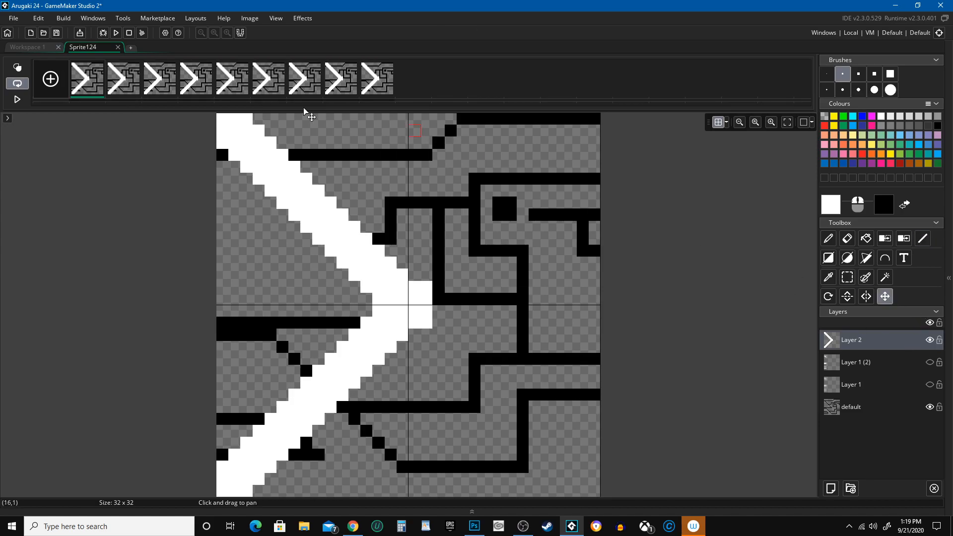
# Shift the chevron left about 13 pixels in frame one and, with onion skinning on, about 8 pixels in frame two.
pyautogui.moveTo(401, 280)
pyautogui.mouseDown()
pyautogui.moveTo(234, 255)
pyautogui.moveTo(255, 274)
pyautogui.moveTo(248, 281)
pyautogui.mouseUp()
pyautogui.click(18, 69)
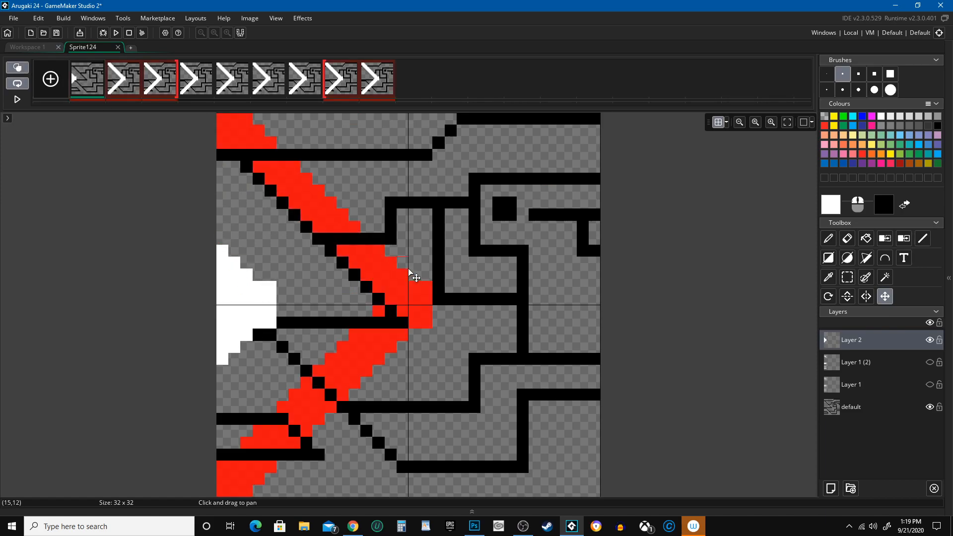
pyautogui.press('Right')
pyautogui.moveTo(400, 291); pyautogui.dragTo(302, 298)
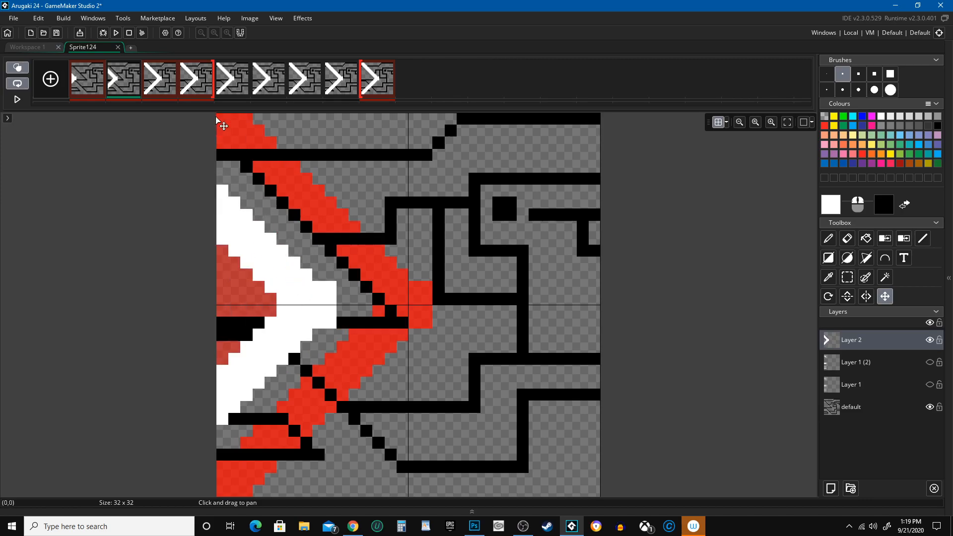
# Leave frame three's chevron in place and shift it right in frames four and five, by about 9 pixels in frame five.
pyautogui.press('Right')
pyautogui.moveTo(413, 300); pyautogui.dragTo(511, 300)
pyautogui.click(187, 87)
pyautogui.press('Right')
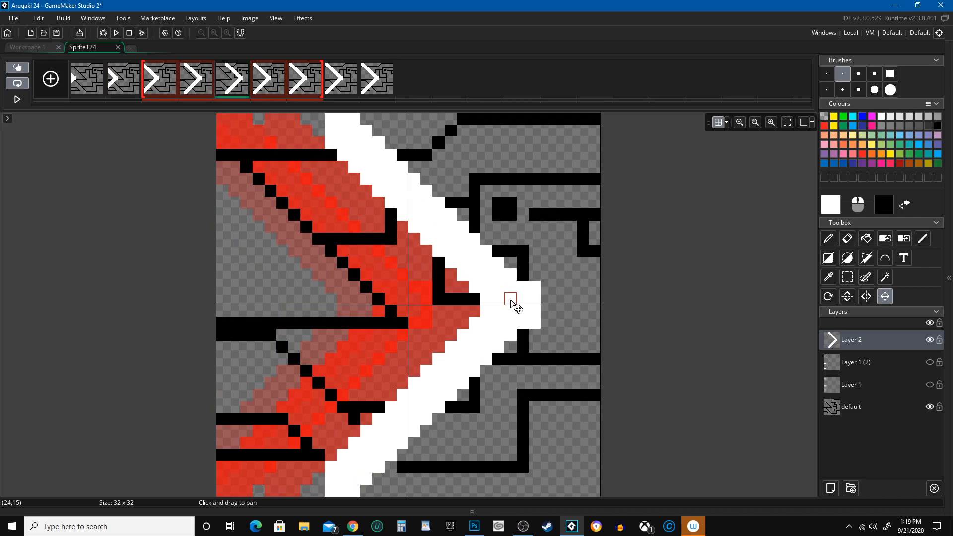
# Shift the chevron progressively further right in frames six and seven, with its tip past the canvas edge in frame seven.
pyautogui.press('Right')
pyautogui.moveTo(389, 311); pyautogui.dragTo(564, 315)
pyautogui.press('Right')
pyautogui.moveTo(405, 297); pyautogui.dragTo(632, 308)
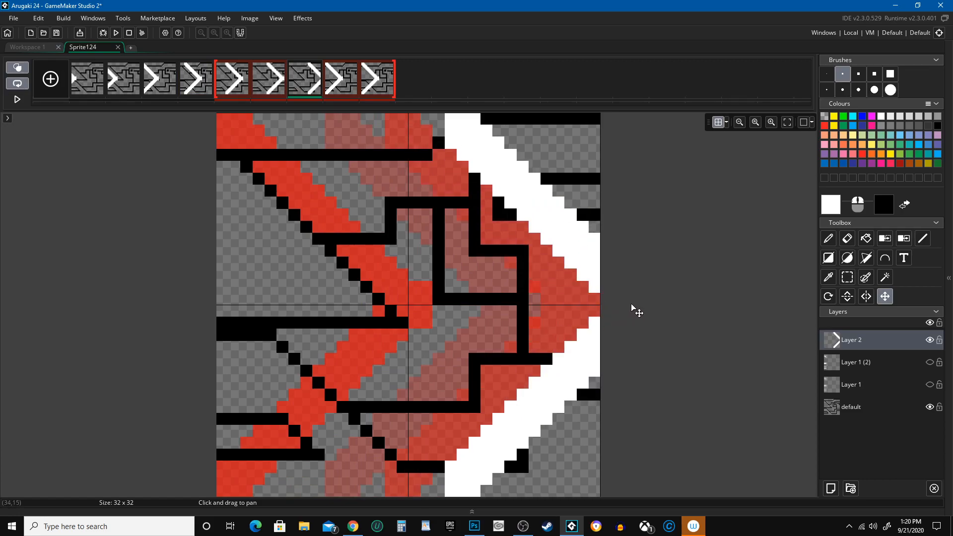
# Shift the chevron further right in frames eight and nine, leaving only its arm ends on the canvas in frame nine.
pyautogui.press('Right')
pyautogui.moveTo(375, 346); pyautogui.dragTo(651, 353)
pyautogui.press('Right')
pyautogui.moveTo(395, 328); pyautogui.dragTo(727, 336)
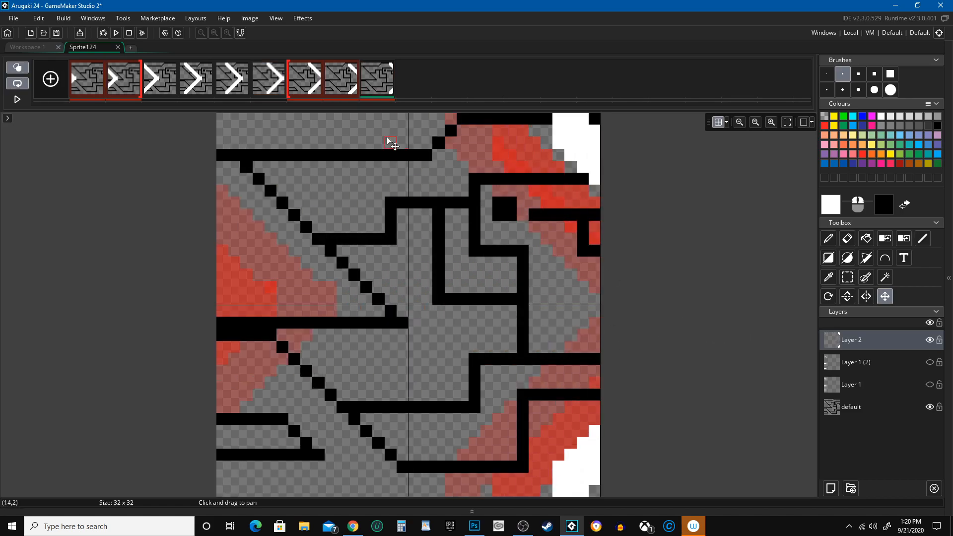
pyautogui.click(355, 94)
pyautogui.moveTo(522, 152); pyautogui.dragTo(523, 145)
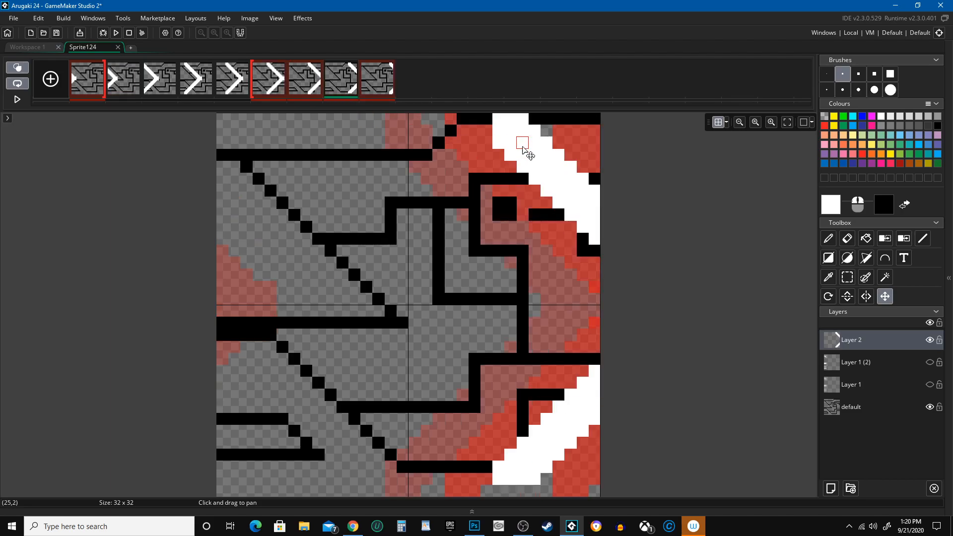
# Select the transparent areas around the circuit lines on the default layer with the Magic Wand and choose a size 15 square eraser.
pyautogui.press('Left')
pyautogui.press('Left')
pyautogui.press('Left')
pyautogui.press('Left')
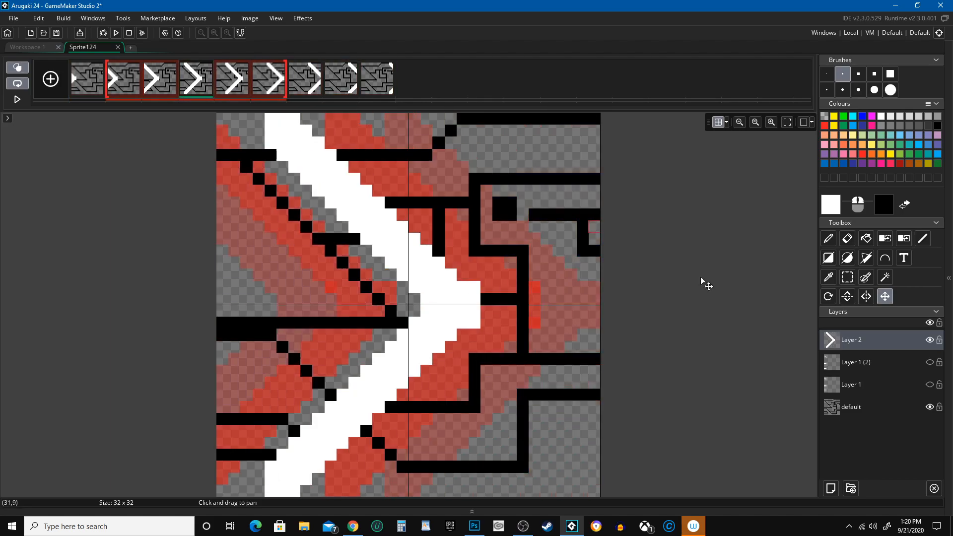
pyautogui.click(861, 408)
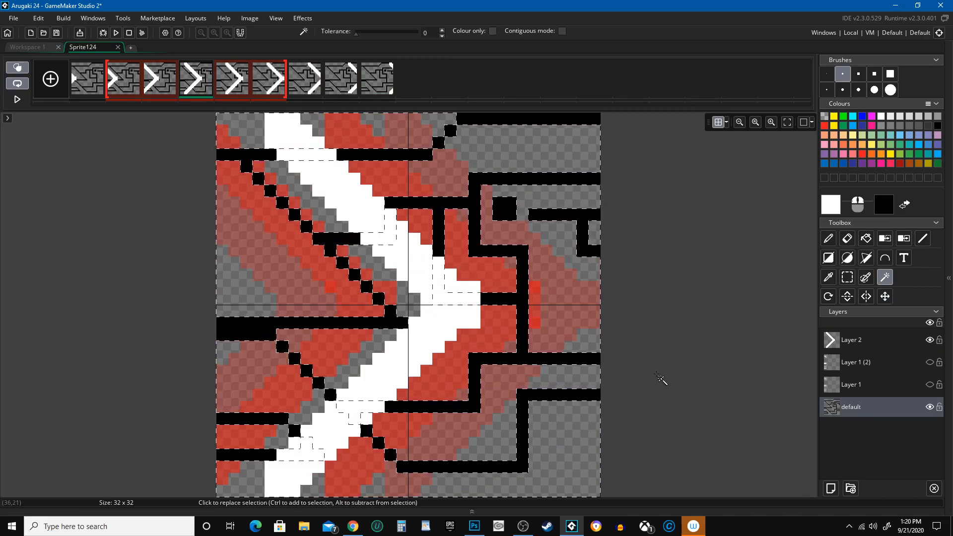
pyautogui.press('e')
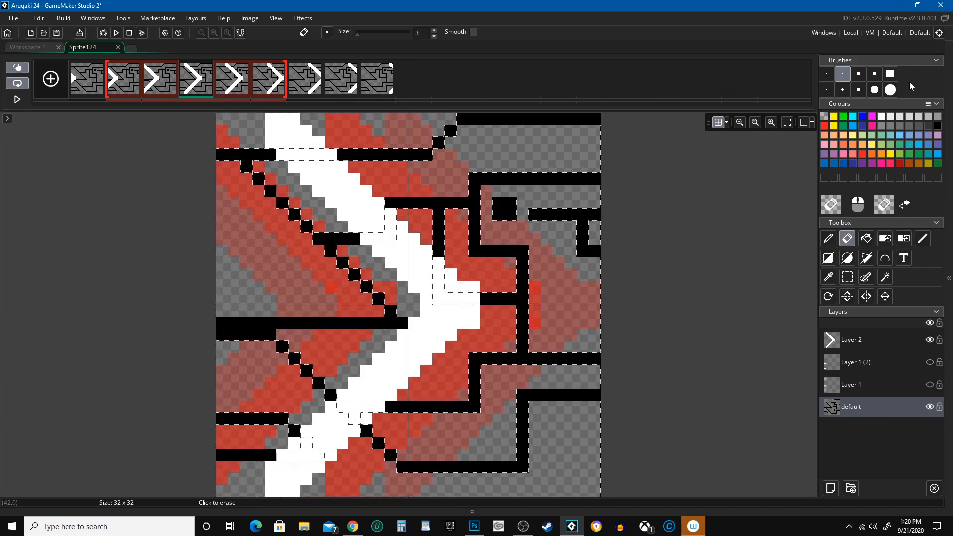
pyautogui.click(890, 73)
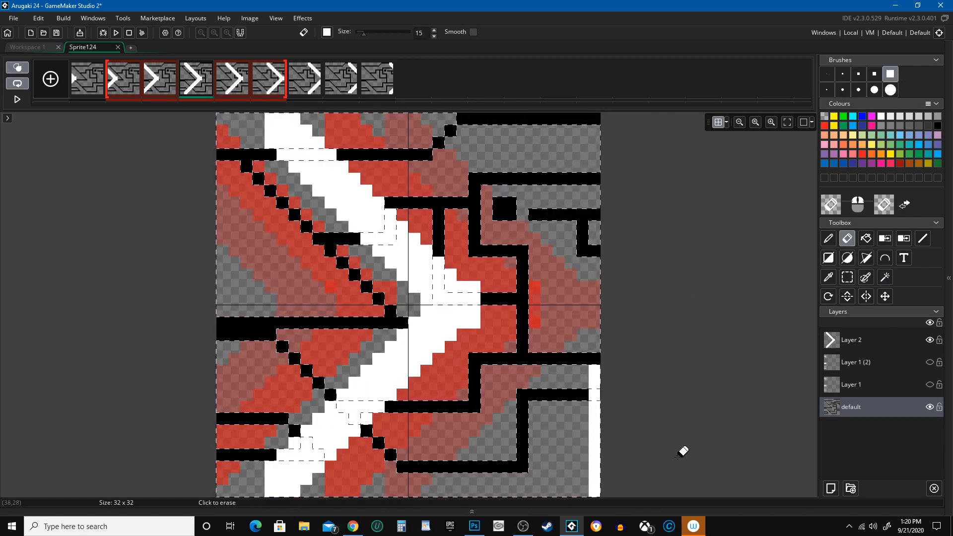
# Erase Layer 2's chevron outside the circuit lines in frames four, three, two, one and nine, using the selection as a mask.
pyautogui.click(876, 342)
pyautogui.moveTo(570, 242)
pyautogui.mouseDown()
pyautogui.moveTo(268, 447)
pyautogui.moveTo(366, 442)
pyautogui.mouseUp()
pyautogui.press('Left')
pyautogui.moveTo(281, 245)
pyautogui.mouseDown()
pyautogui.moveTo(389, 504)
pyautogui.moveTo(238, 472)
pyautogui.mouseUp()
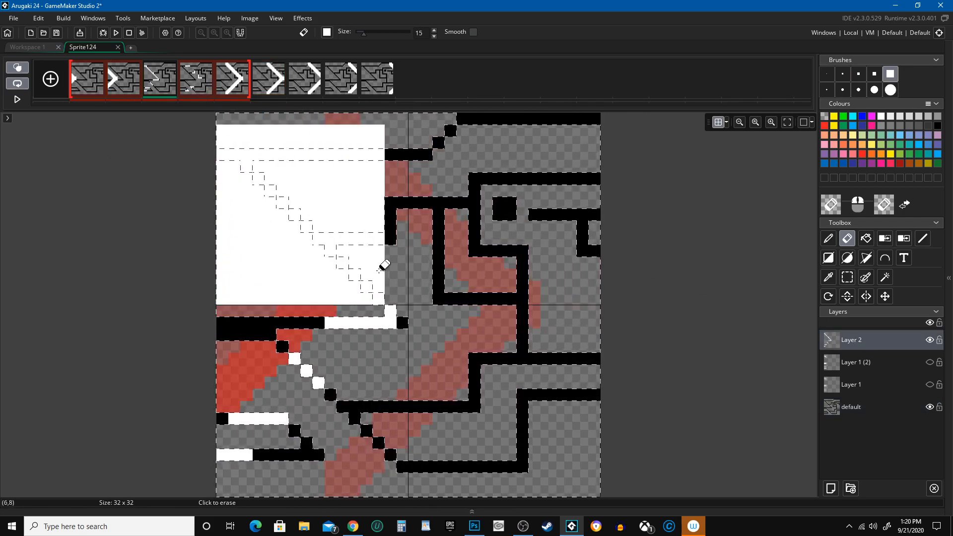
pyautogui.press('Left')
pyautogui.moveTo(211, 201)
pyautogui.mouseDown()
pyautogui.moveTo(251, 370)
pyautogui.moveTo(247, 362)
pyautogui.mouseUp()
pyautogui.press('Left')
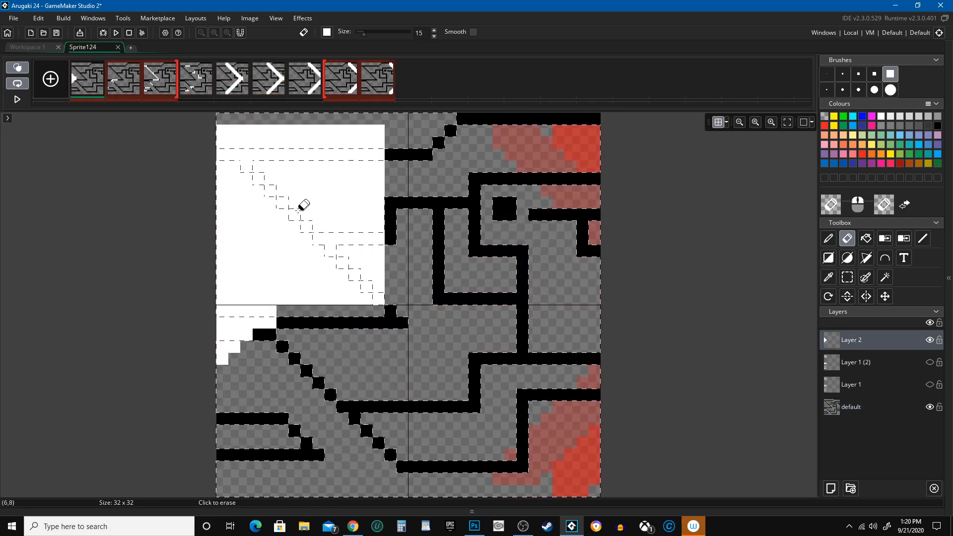
pyautogui.moveTo(298, 211); pyautogui.dragTo(139, 271)
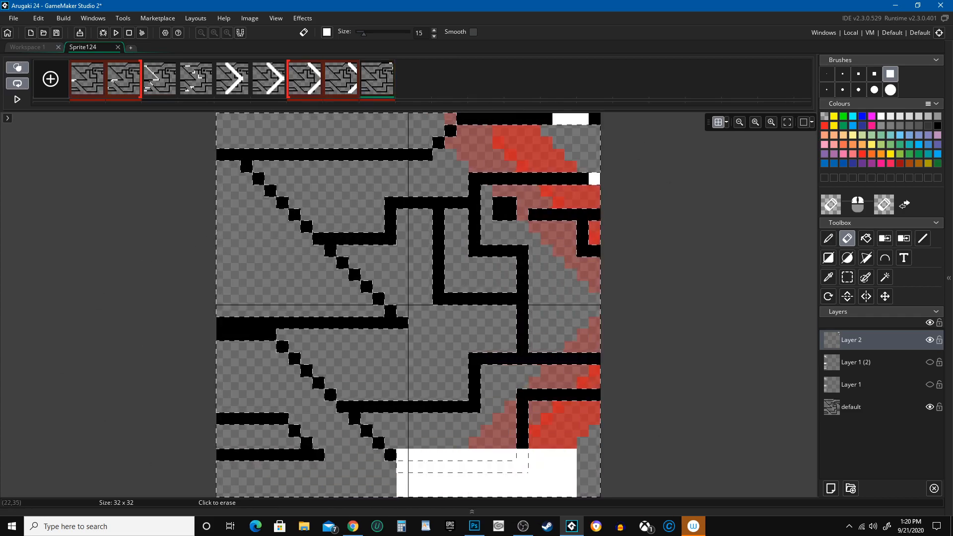
# Erase the chevron outside the circuit lines in frames eight through five, clear the selection and preview the animation.
pyautogui.press('Left')
pyautogui.moveTo(564, 476)
pyautogui.mouseDown()
pyautogui.moveTo(597, 419)
pyautogui.moveTo(570, 242)
pyautogui.mouseUp()
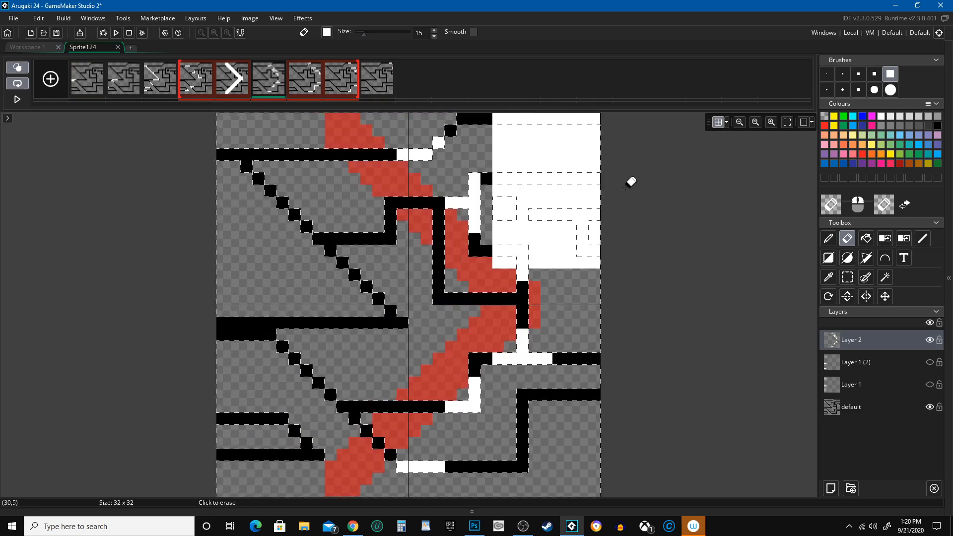
pyautogui.press('Left')
pyautogui.moveTo(463, 356)
pyautogui.mouseDown()
pyautogui.moveTo(533, 284)
pyautogui.moveTo(471, 423)
pyautogui.mouseUp()
pyautogui.press('Left')
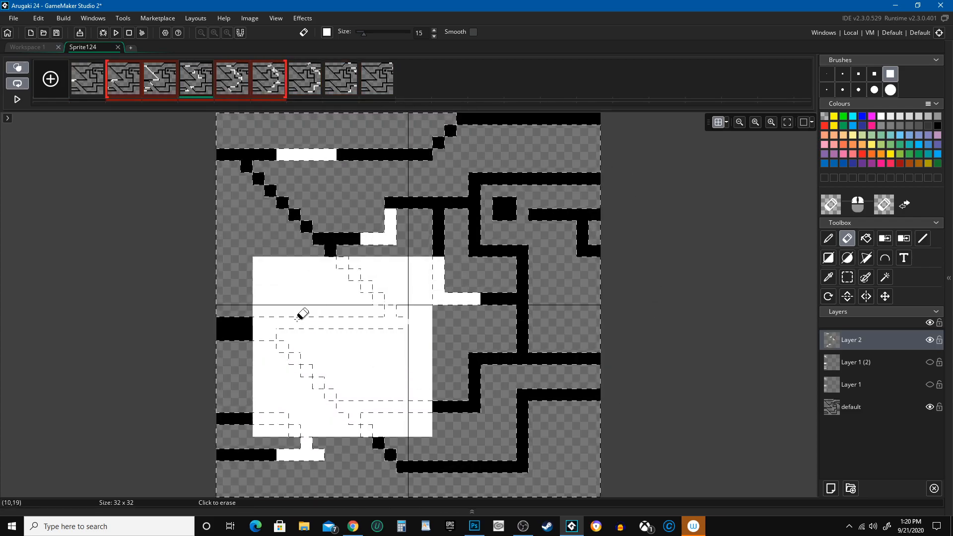
pyautogui.press('s')
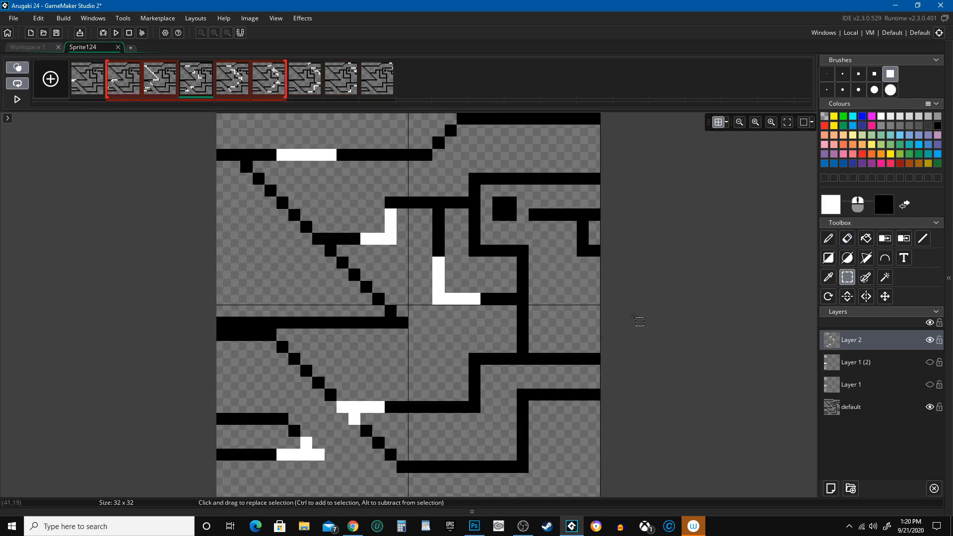
pyautogui.click(20, 102)
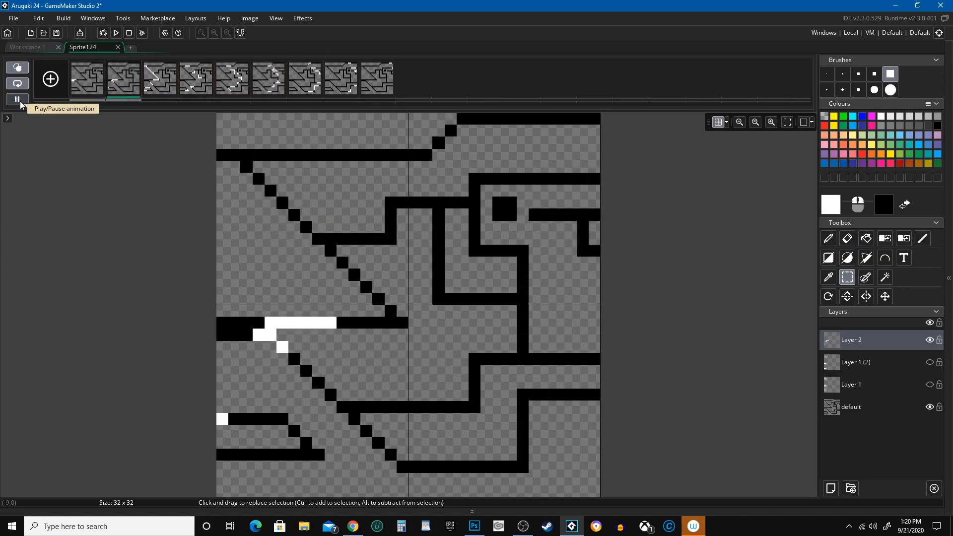
pyautogui.click(20, 103)
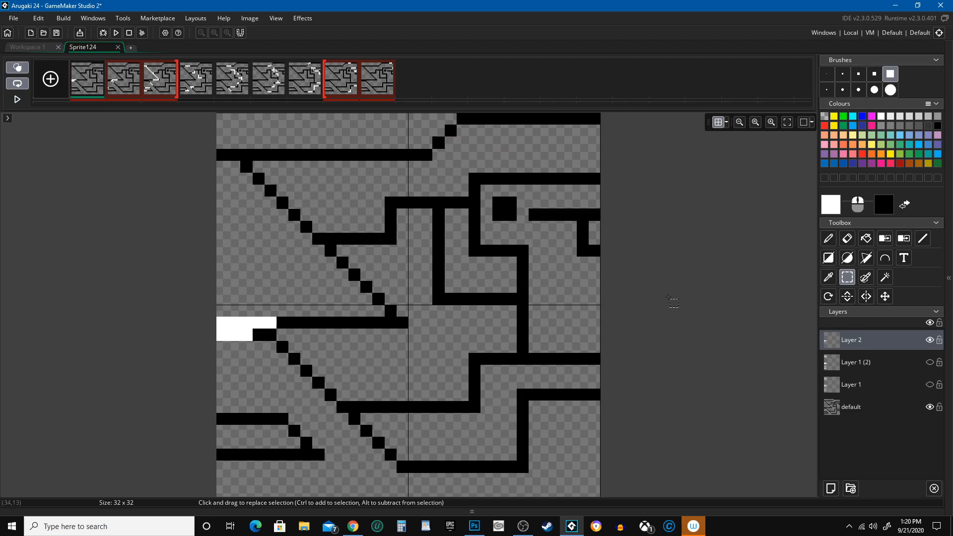
# Duplicate Layer 2 and apply a Gaussian blur to the lower copy in both directions, with intensity 4, on all frames.
pyautogui.rightClick(848, 339)
pyautogui.click(877, 385)
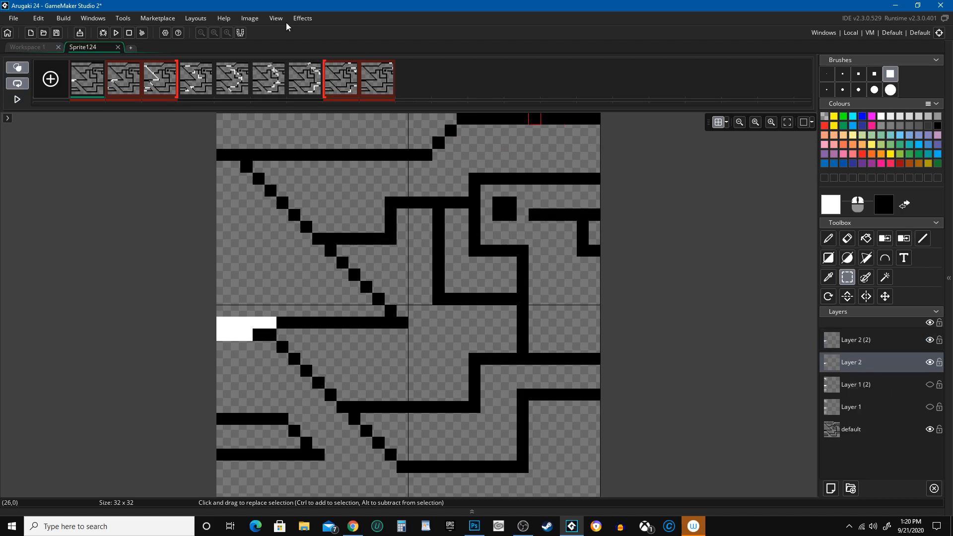
pyautogui.click(298, 30)
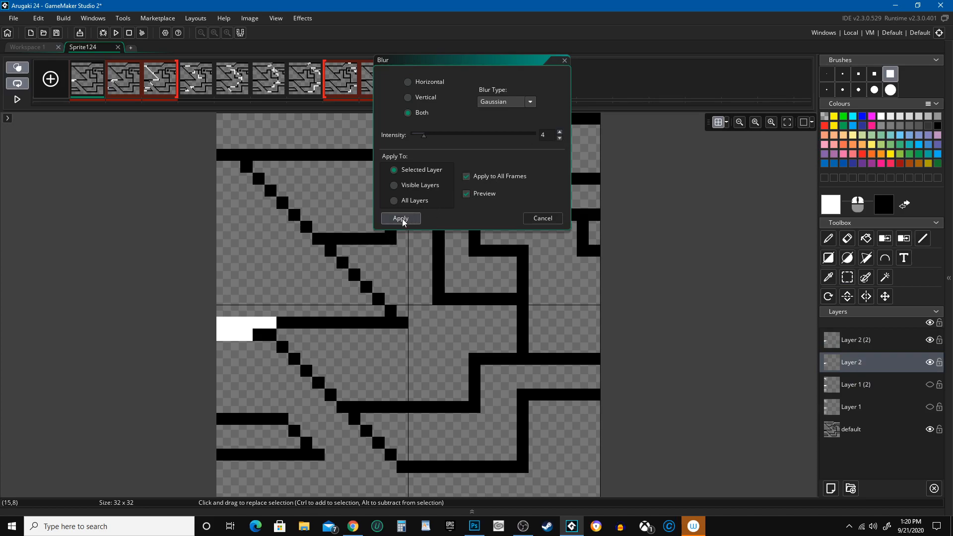
pyautogui.click(401, 219)
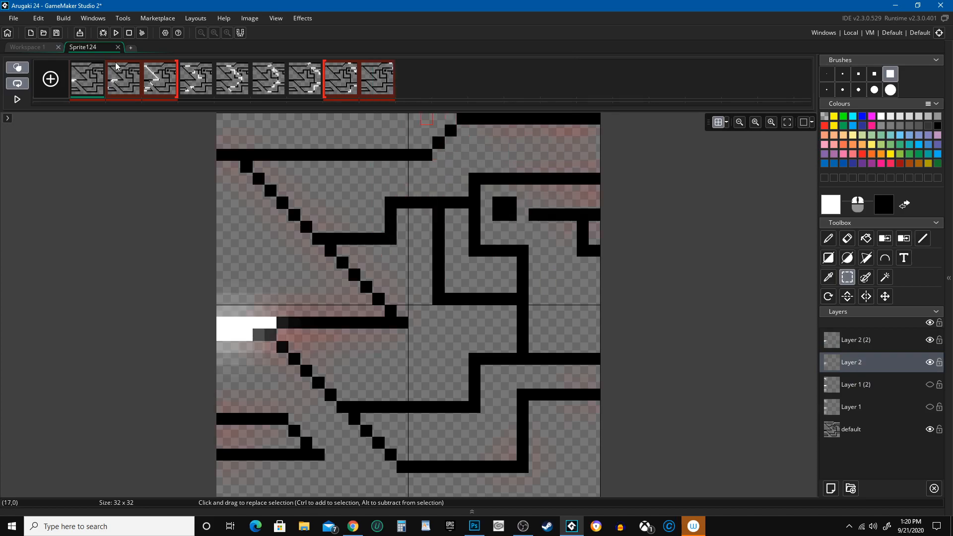
# Preview the glowing pulse in the image editor and the sprite editor with the default circuit layer hidden.
pyautogui.click(17, 99)
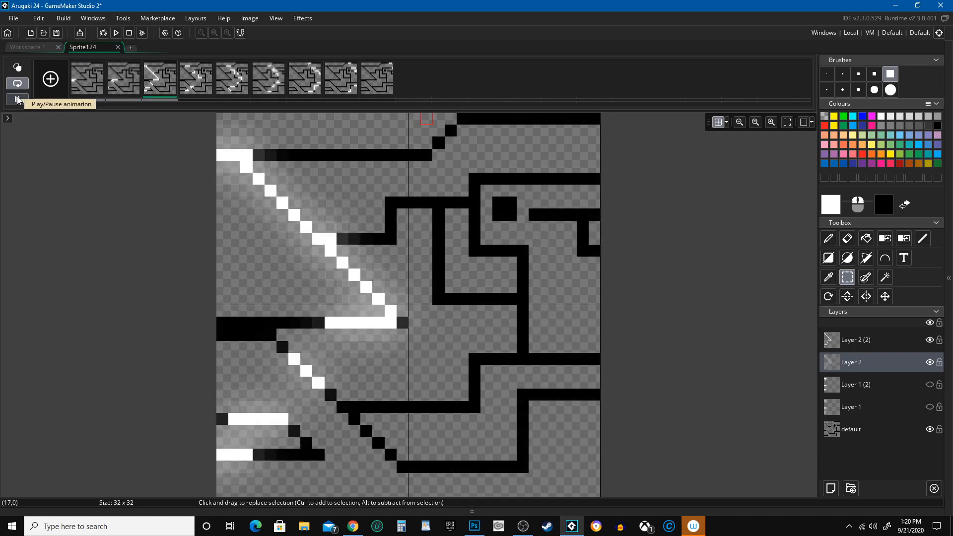
pyautogui.click(929, 429)
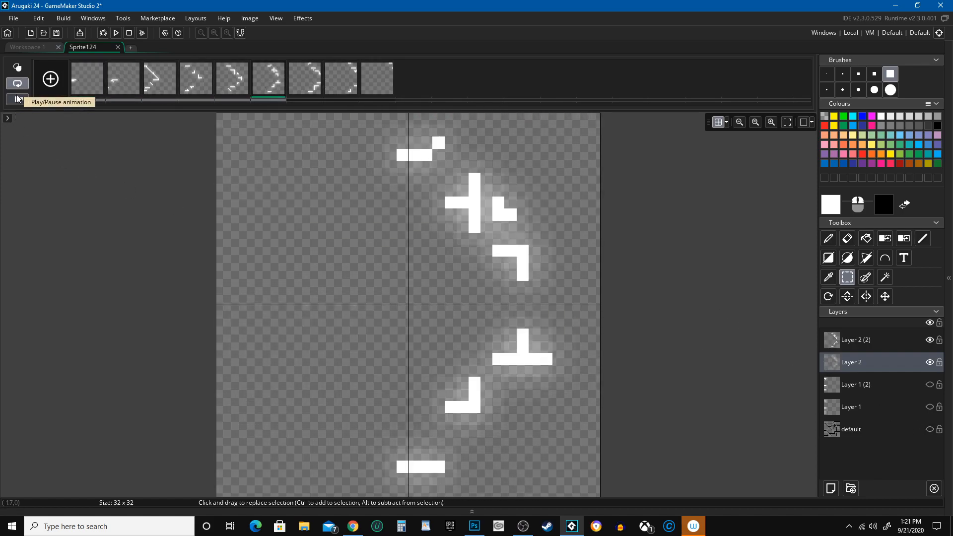
pyautogui.click(119, 47)
pyautogui.click(441, 327)
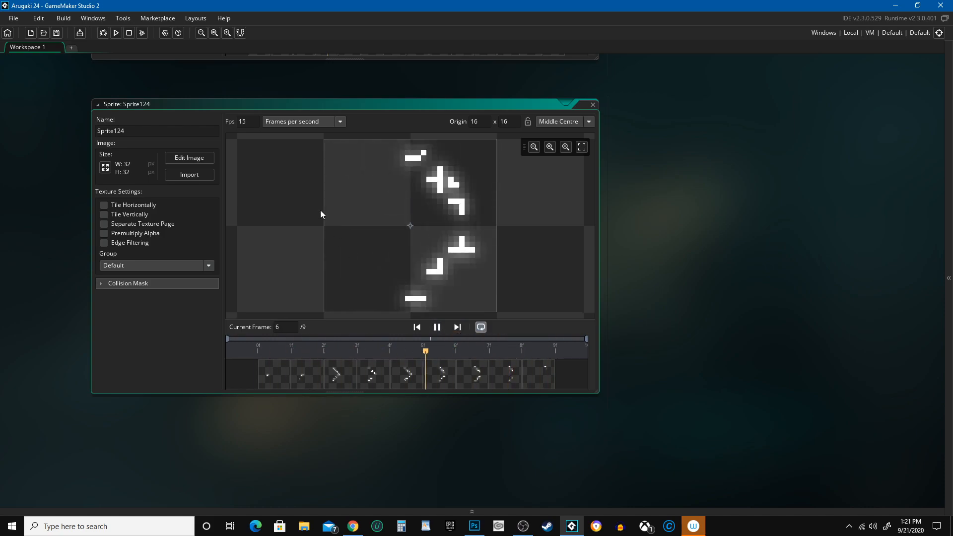
pyautogui.click(437, 328)
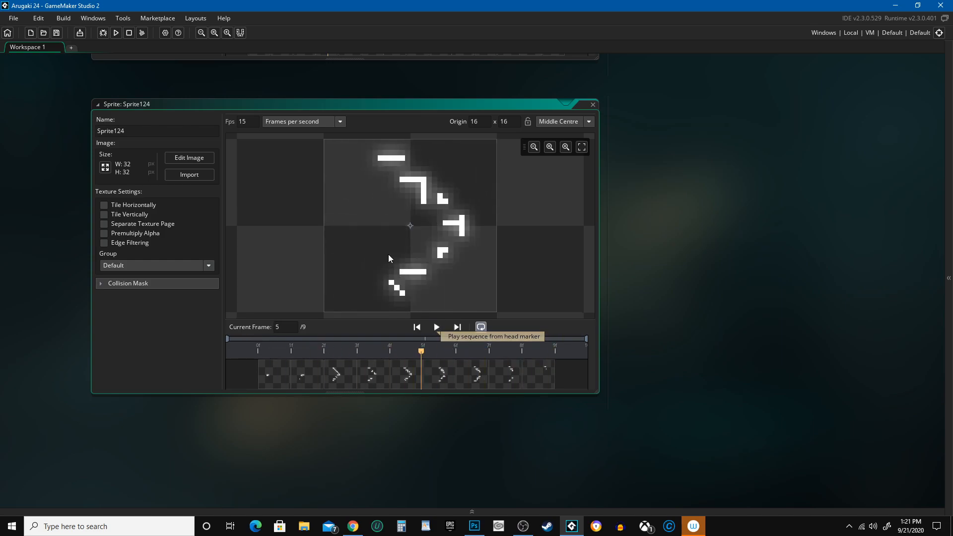
# Reopen Sprite124's image, show Layer 1, Layer 1 (2) and the default circuit layer, and play the combined animation.
pyautogui.click(189, 158)
pyautogui.click(929, 407)
pyautogui.click(929, 385)
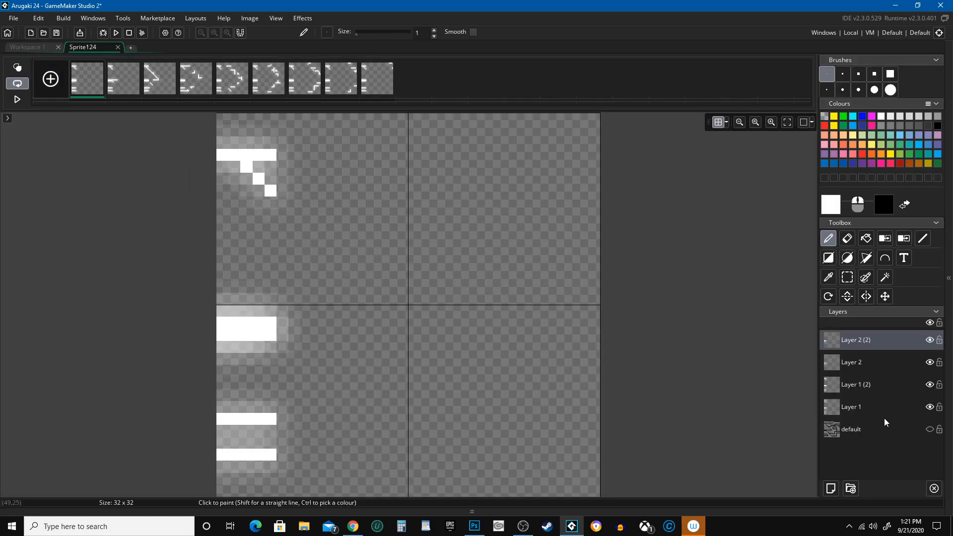
pyautogui.click(930, 430)
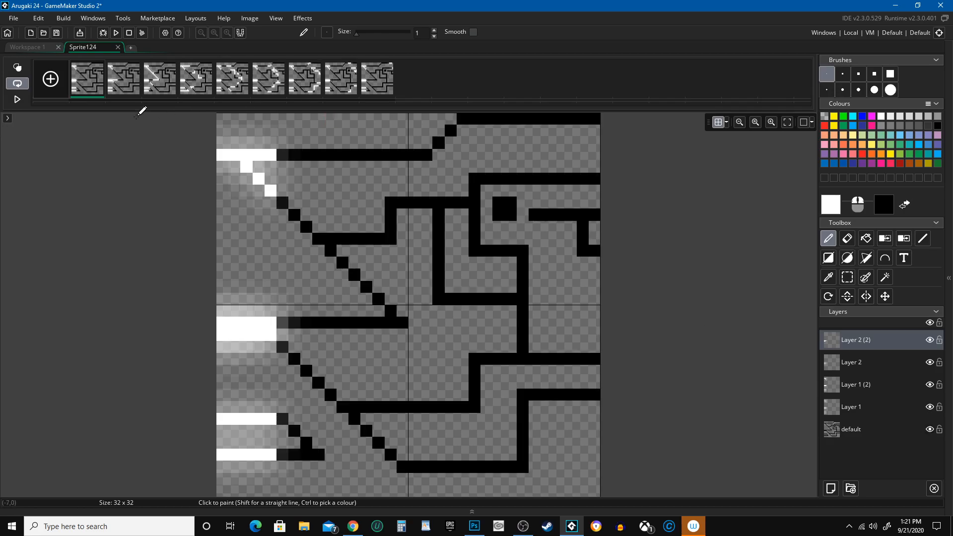
pyautogui.click(17, 99)
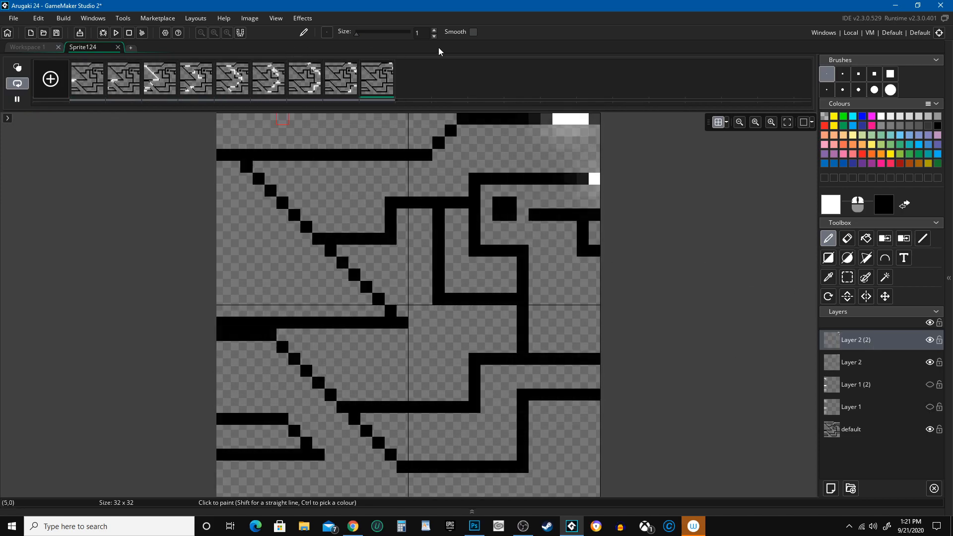
# Close the image editor and preview the Sprite124 and s_enemy_two_light animations in the workspace.
pyautogui.click(118, 47)
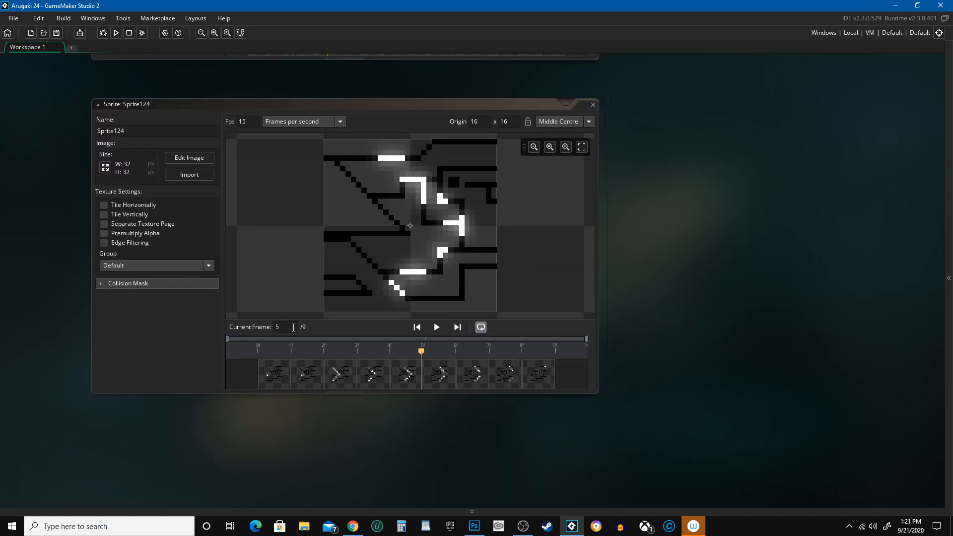
pyautogui.click(437, 327)
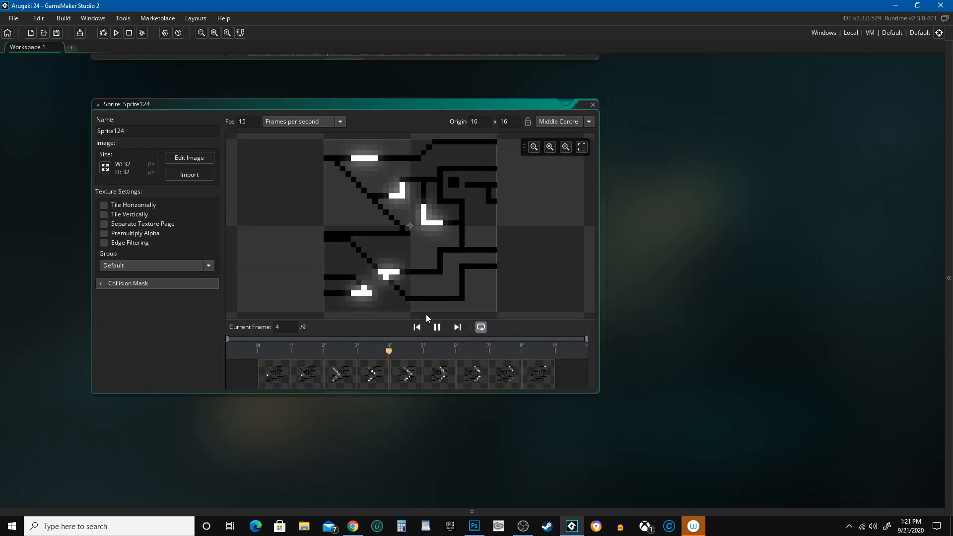
pyautogui.moveTo(641, 226); pyautogui.dragTo(743, 504, button='middle')
pyautogui.click(542, 273)
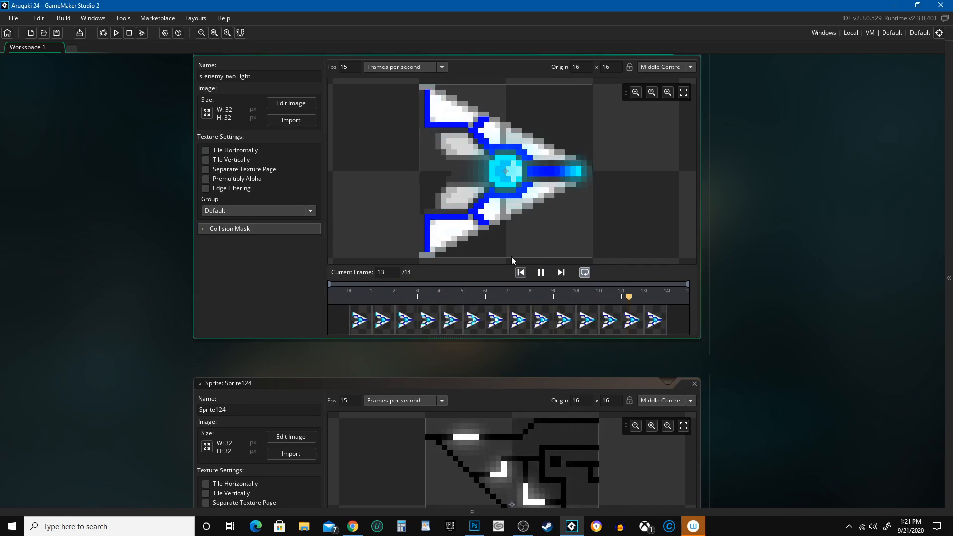
pyautogui.click(541, 273)
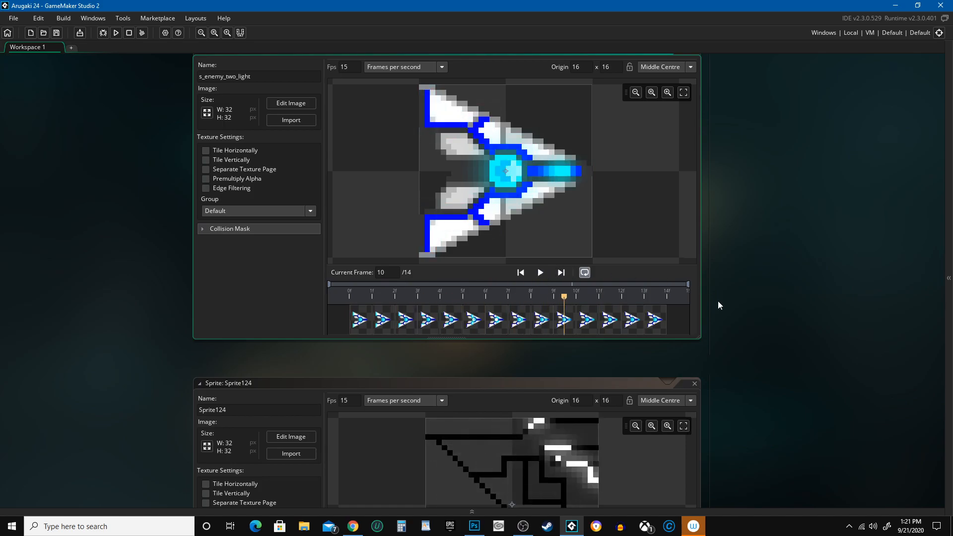
# Close the Sprite124 and s_enemy_two_light sprite windows, leaving the workspace empty.
pyautogui.scroll(-2, 734, 313)
pyautogui.scroll(-1, 734, 314)
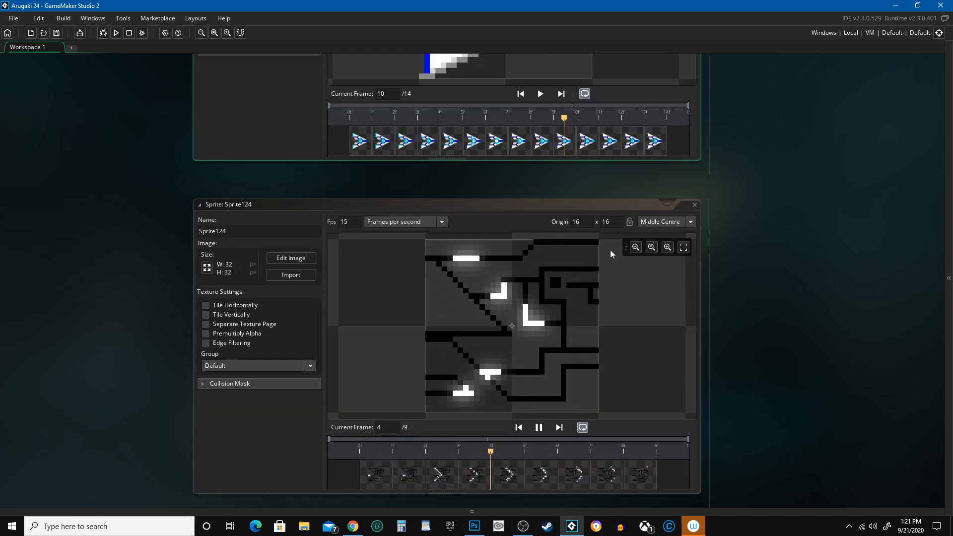
pyautogui.click(695, 205)
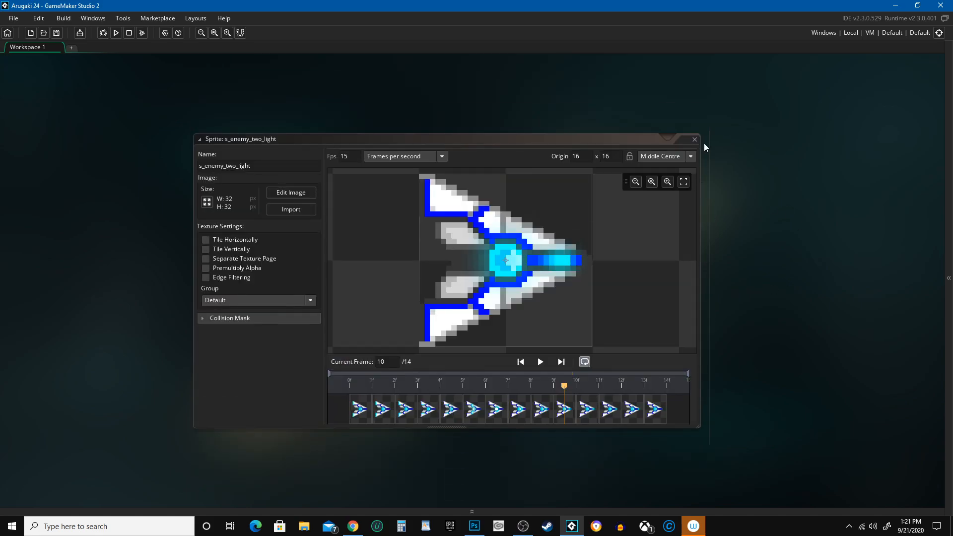
pyautogui.click(695, 141)
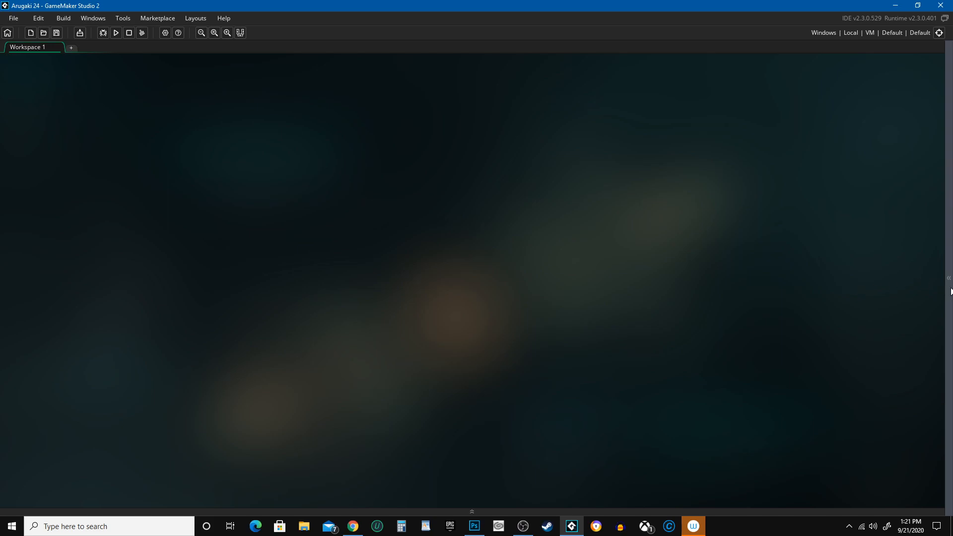
pyautogui.click(949, 282)
pyautogui.click(949, 277)
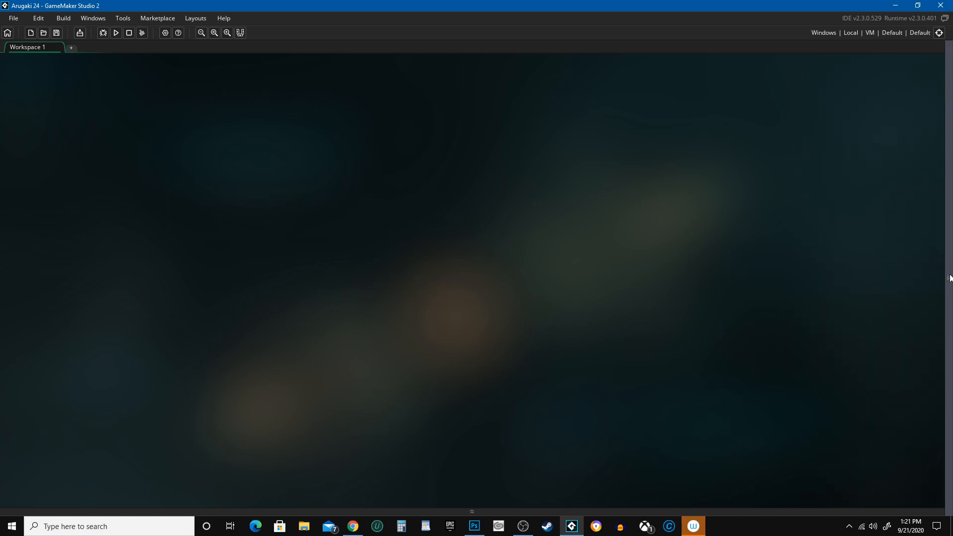